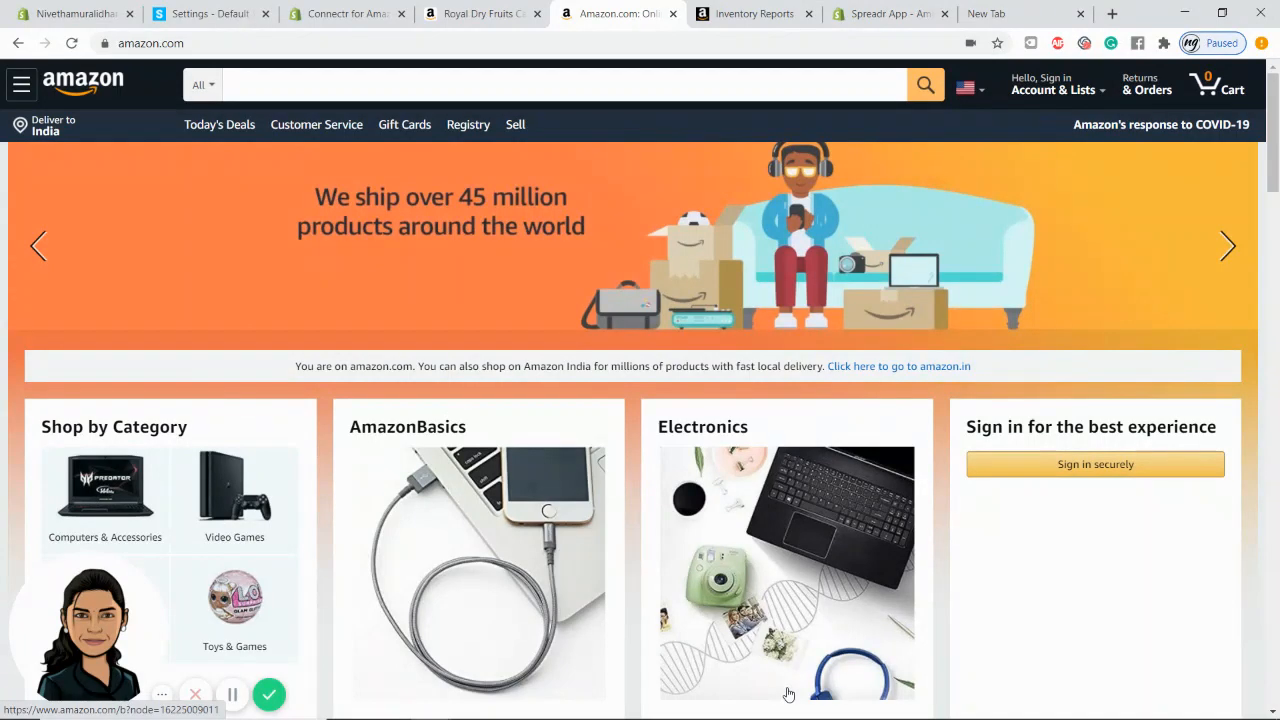
- Look at the apps installed in the Shopify store and the Spreadr App listing in the Shopify App Store
click(105, 8)
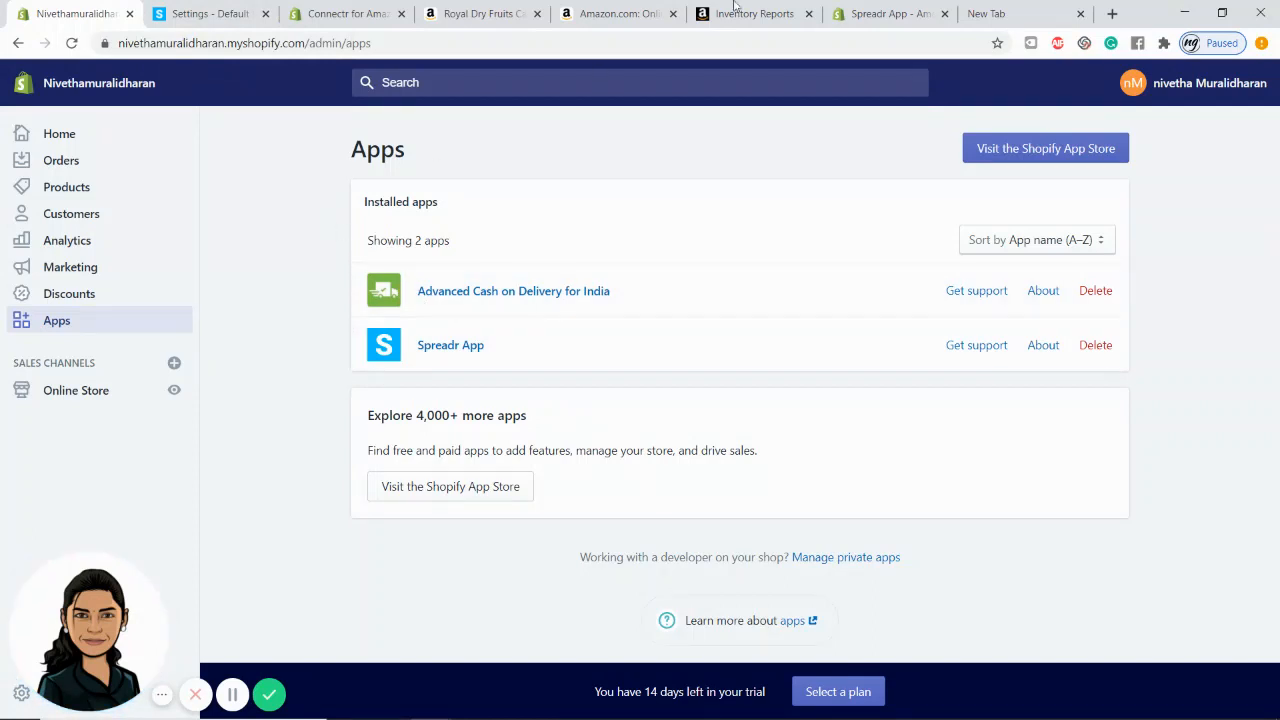
click(853, 12)
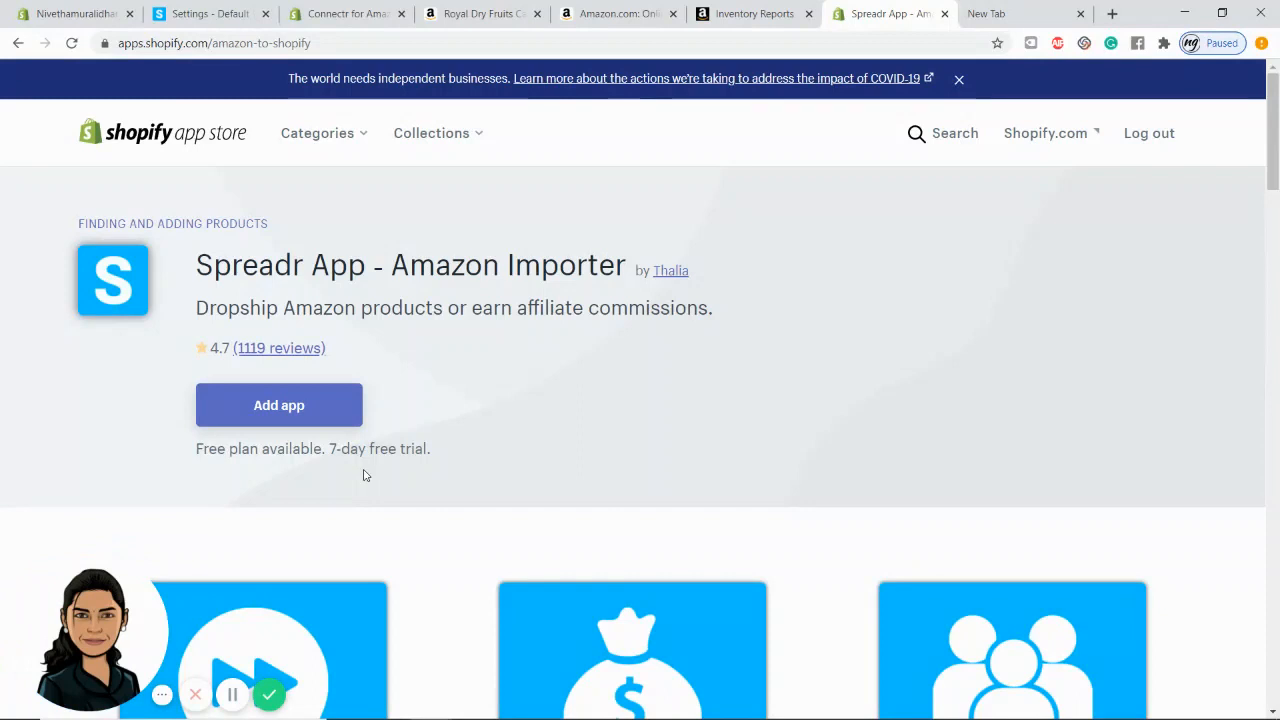
- Import the Royal Dry Fruits California Almond (1 Kg) product into Spreadr from its Amazon.in product link
click(220, 10)
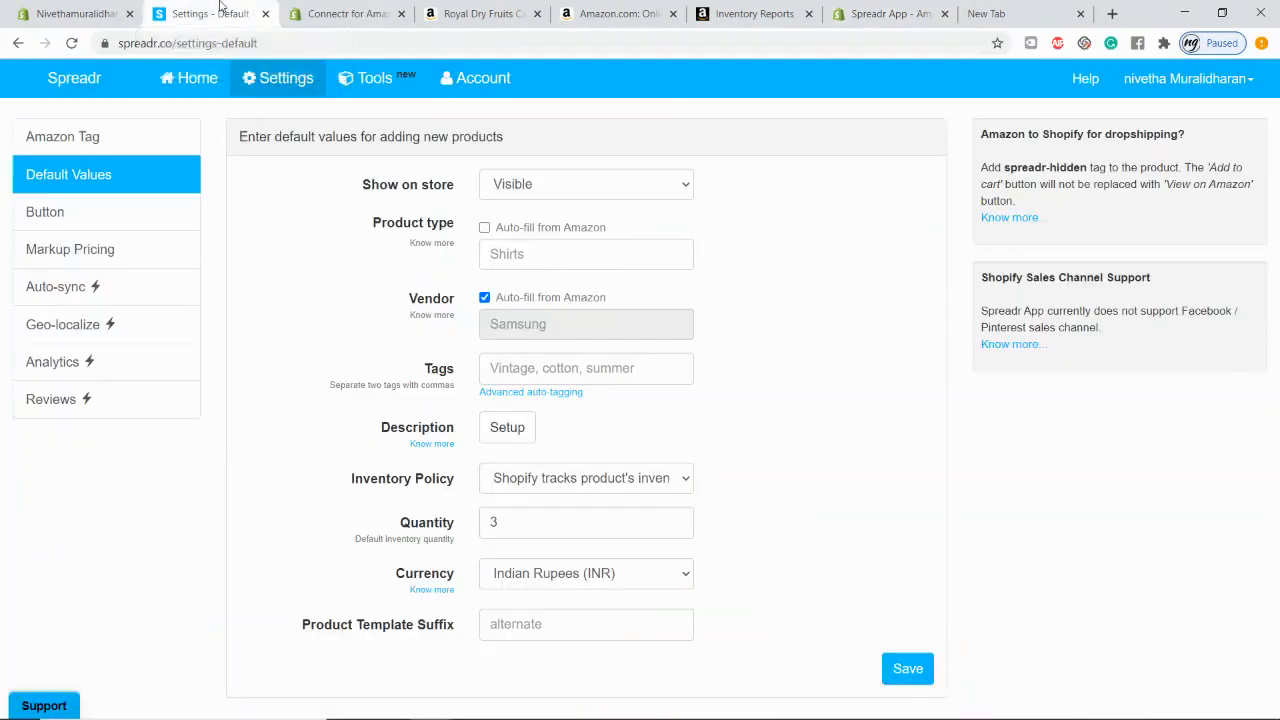
click(165, 87)
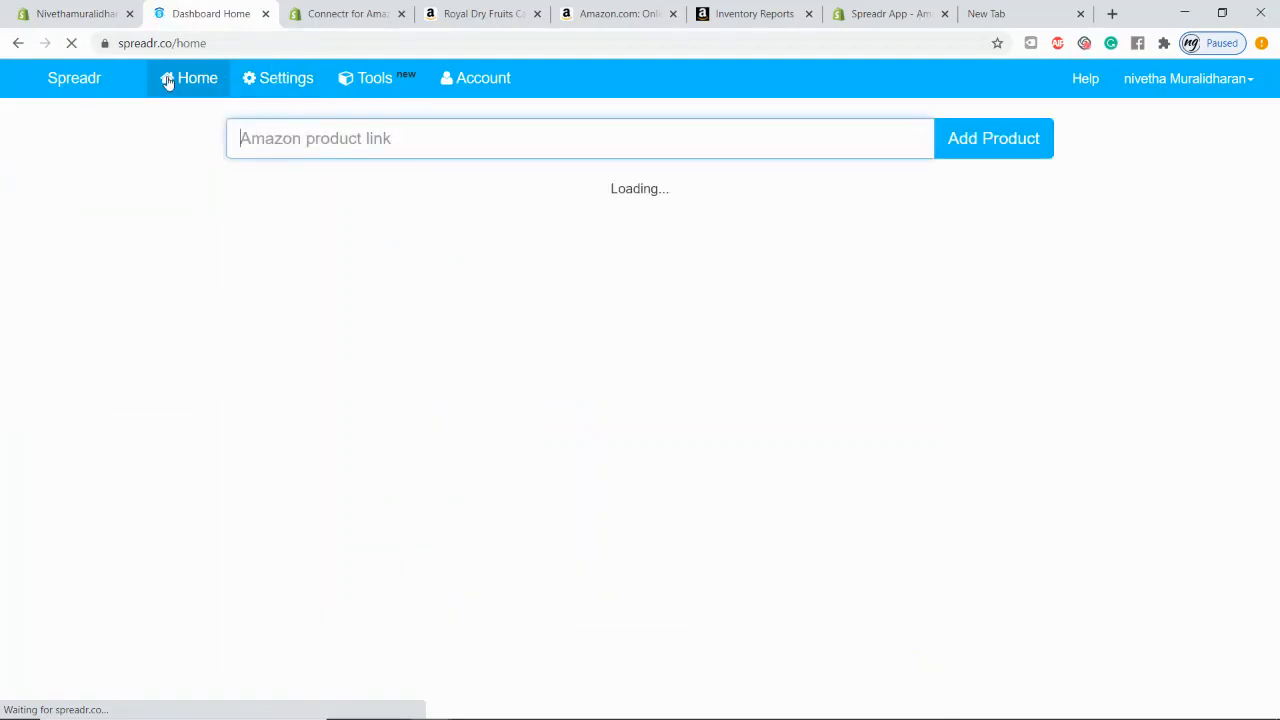
click(385, 143)
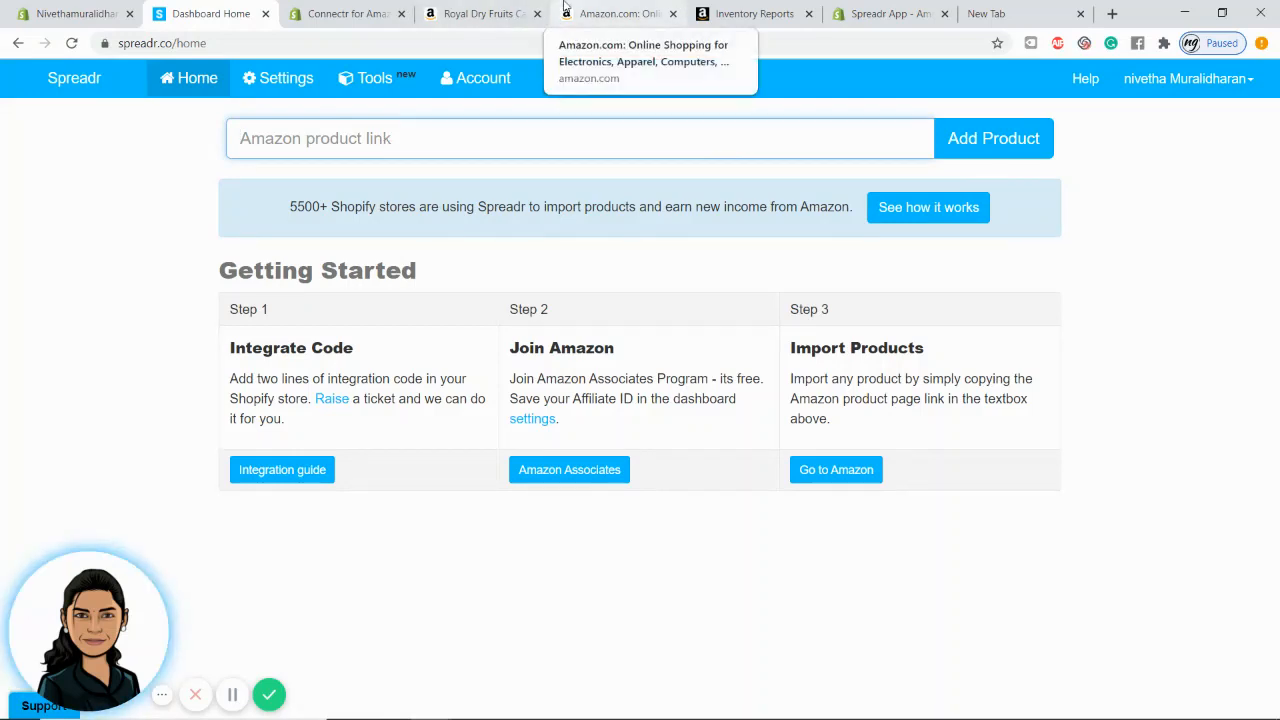
click(493, 10)
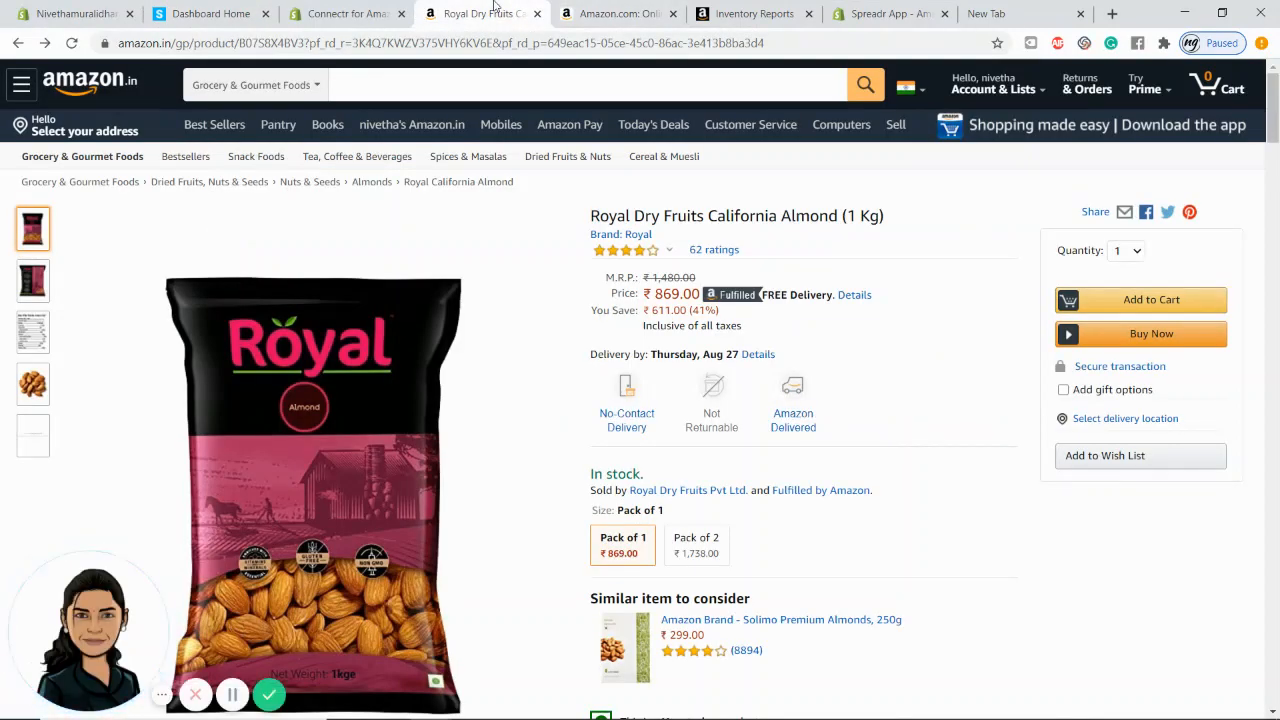
click(460, 42)
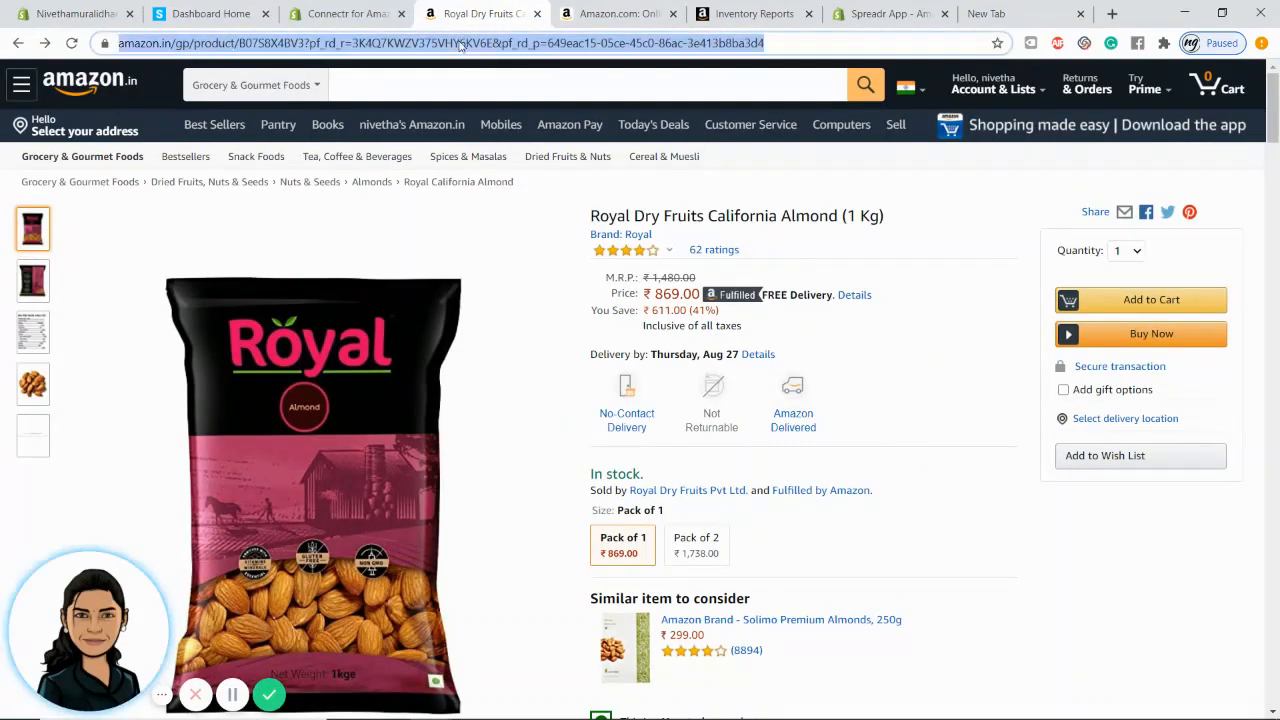
click(226, 8)
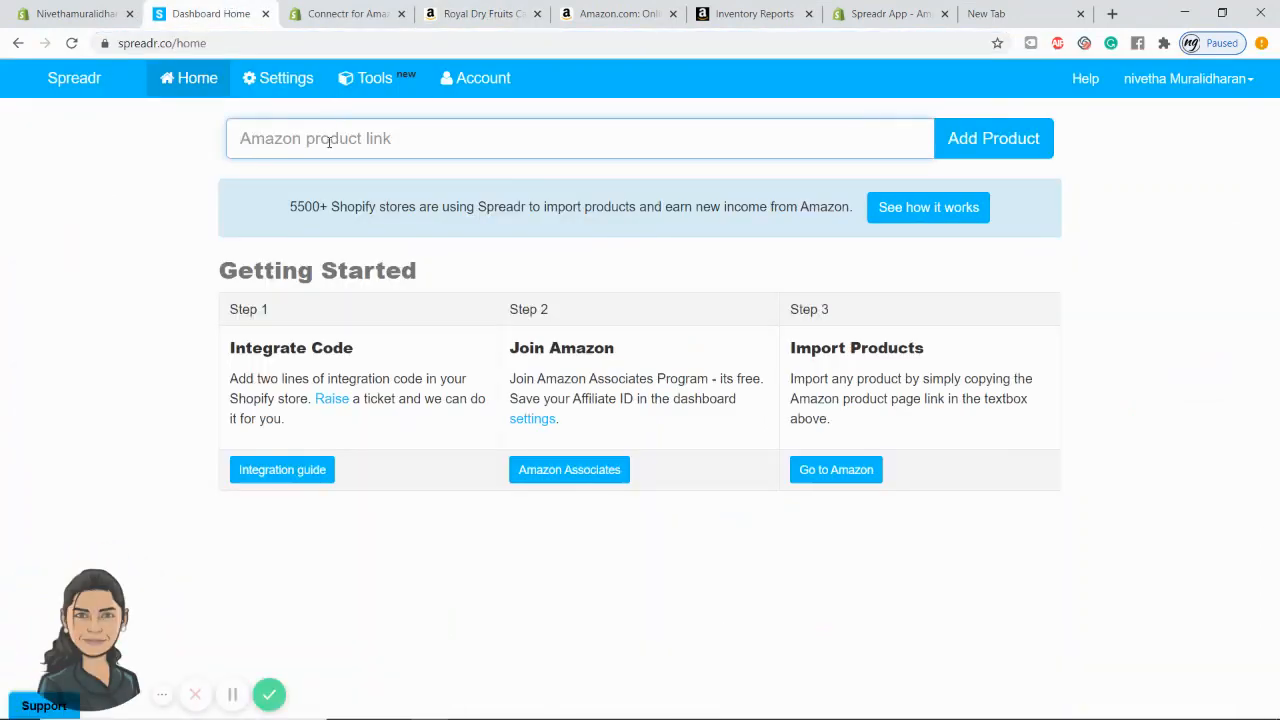
key(ctrl+v)
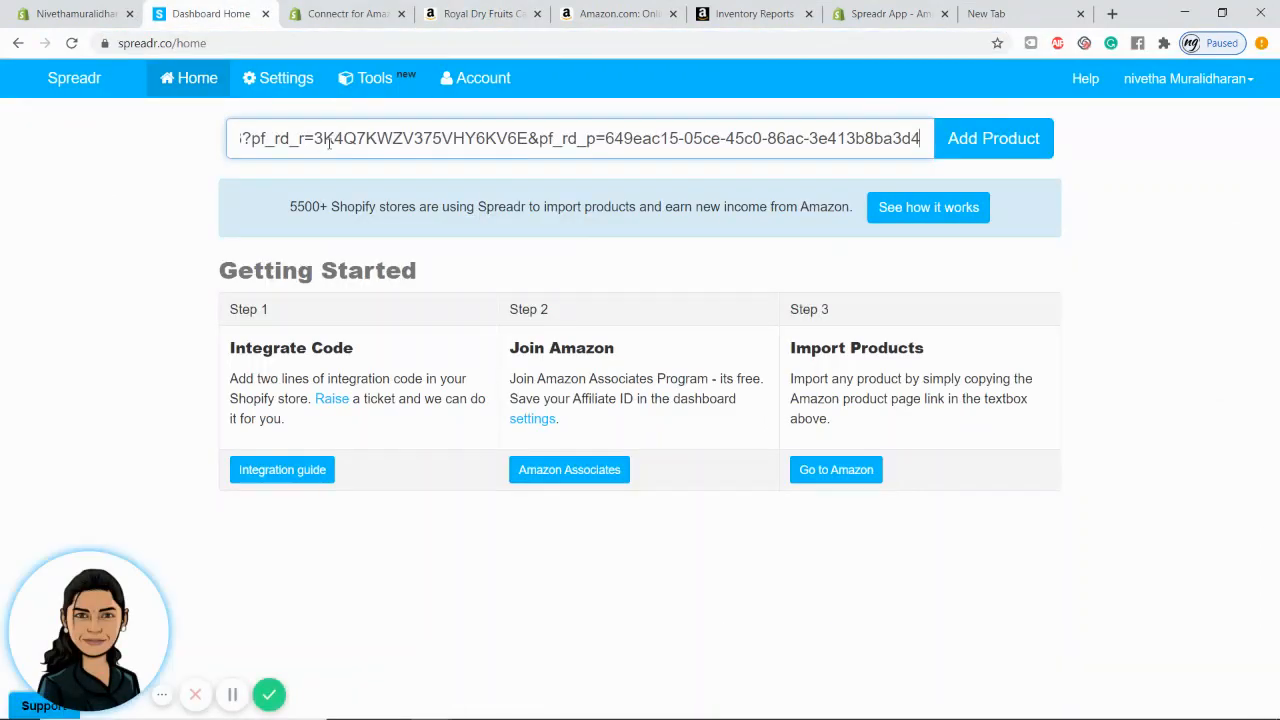
click(999, 150)
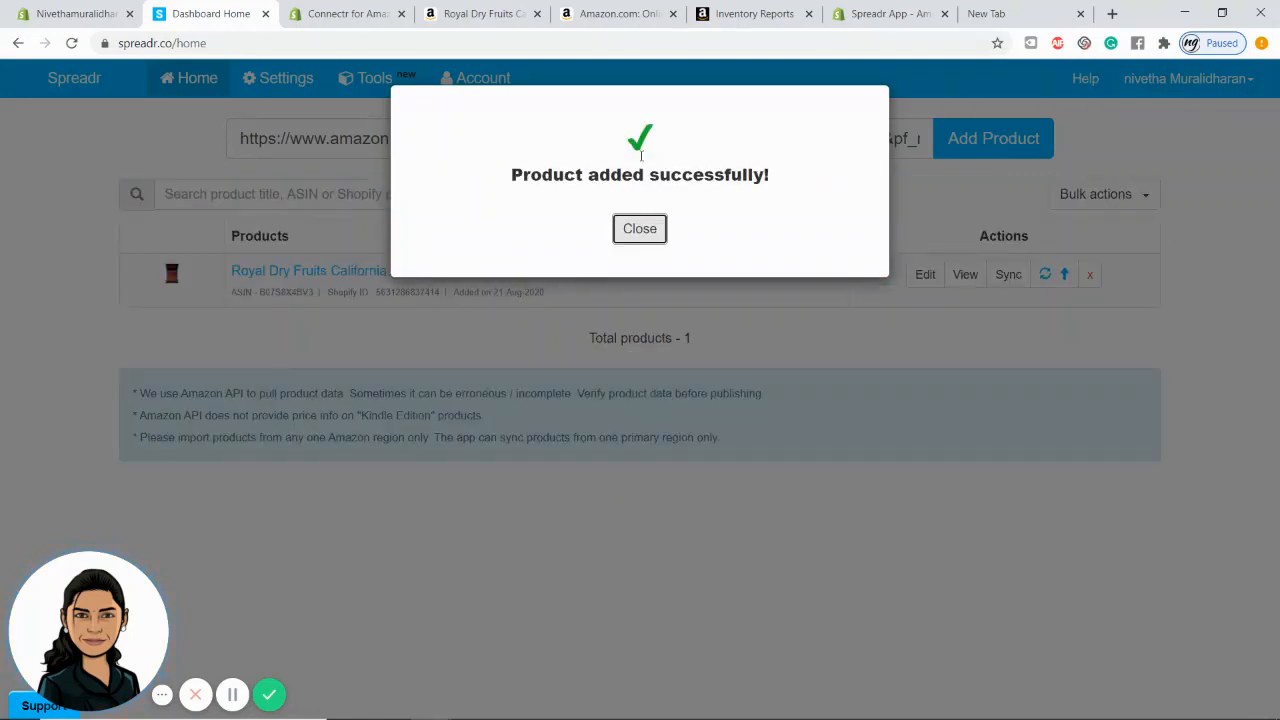
click(629, 243)
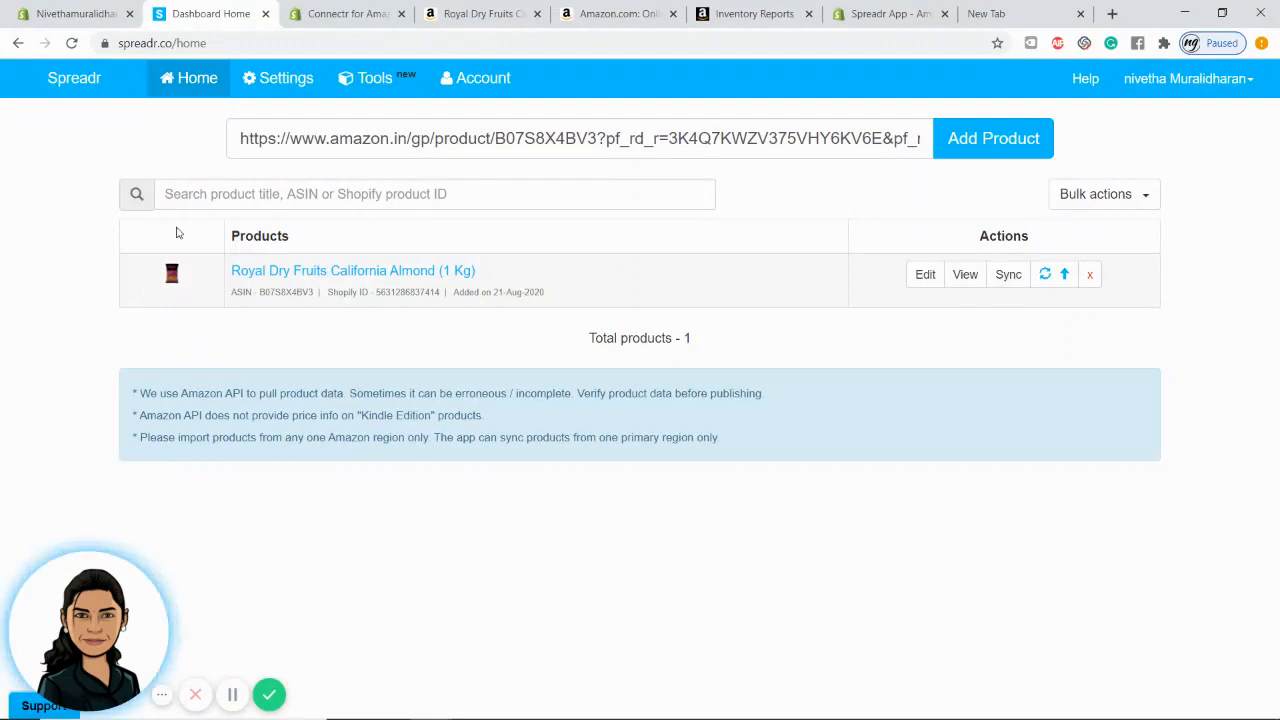
- Switch to the Shopify admin, open the imported Royal Dry Fruits California Almond product and preview its store page
click(75, 8)
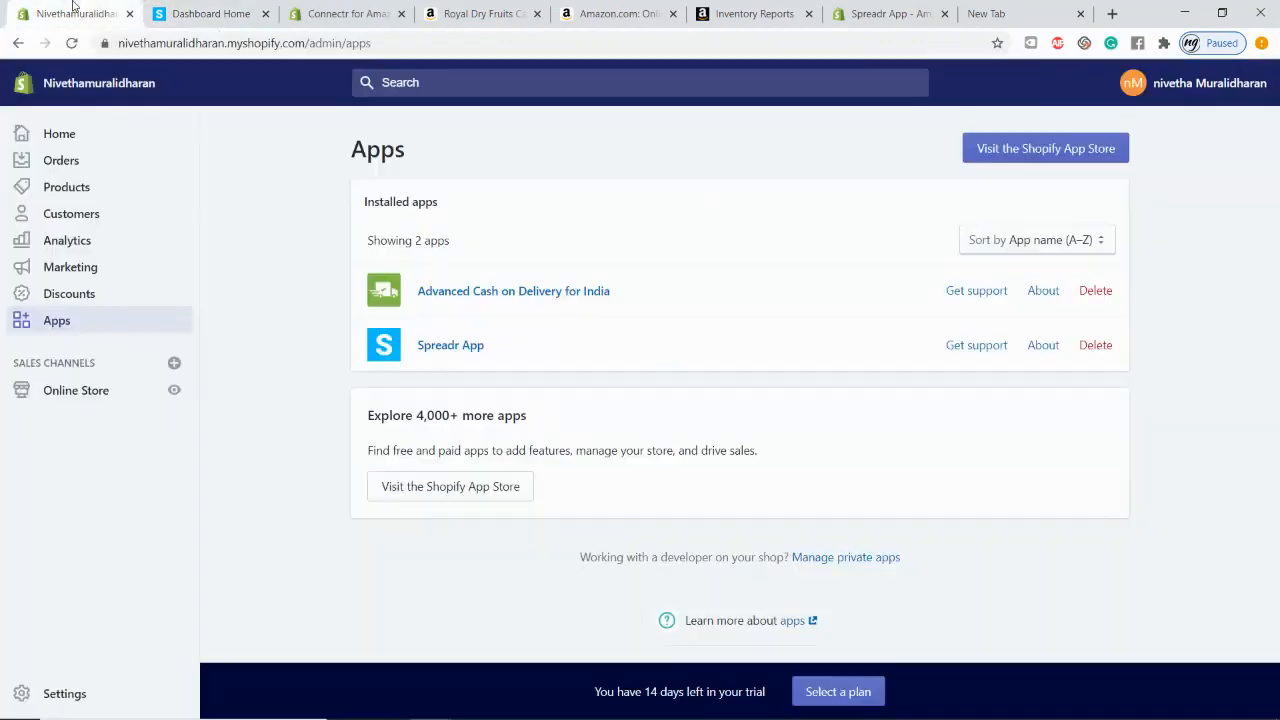
click(58, 193)
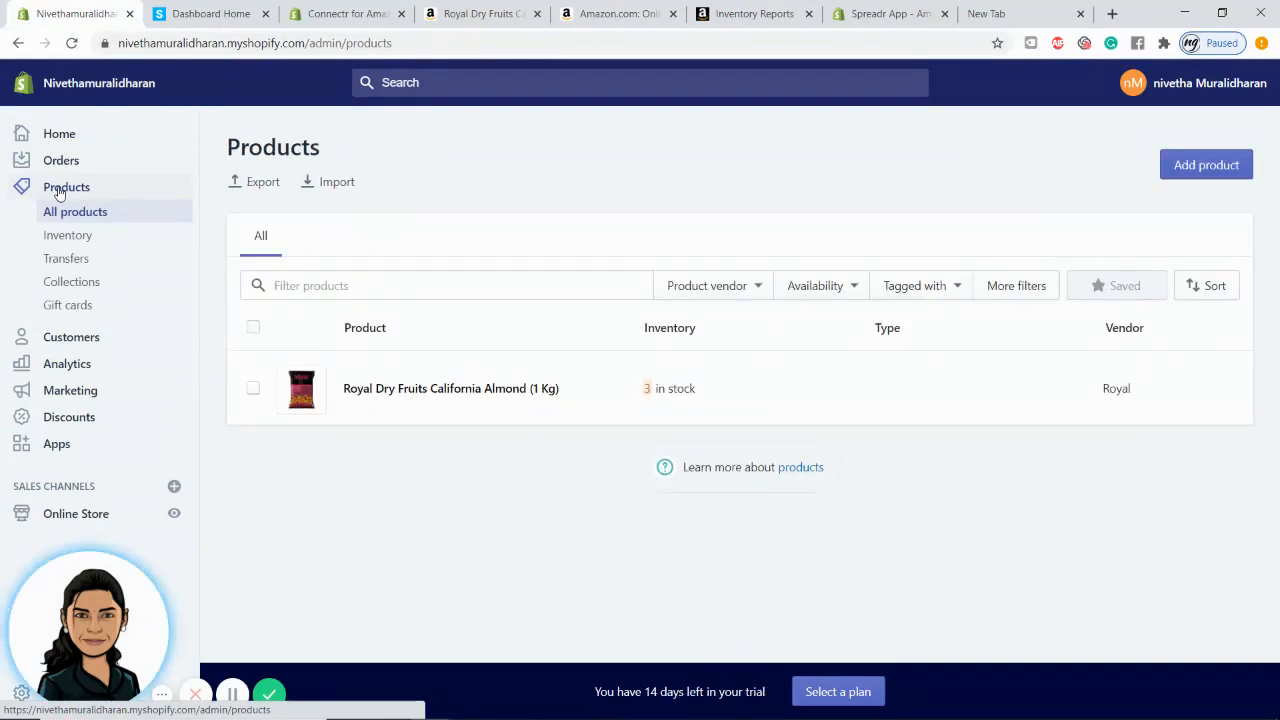
click(413, 390)
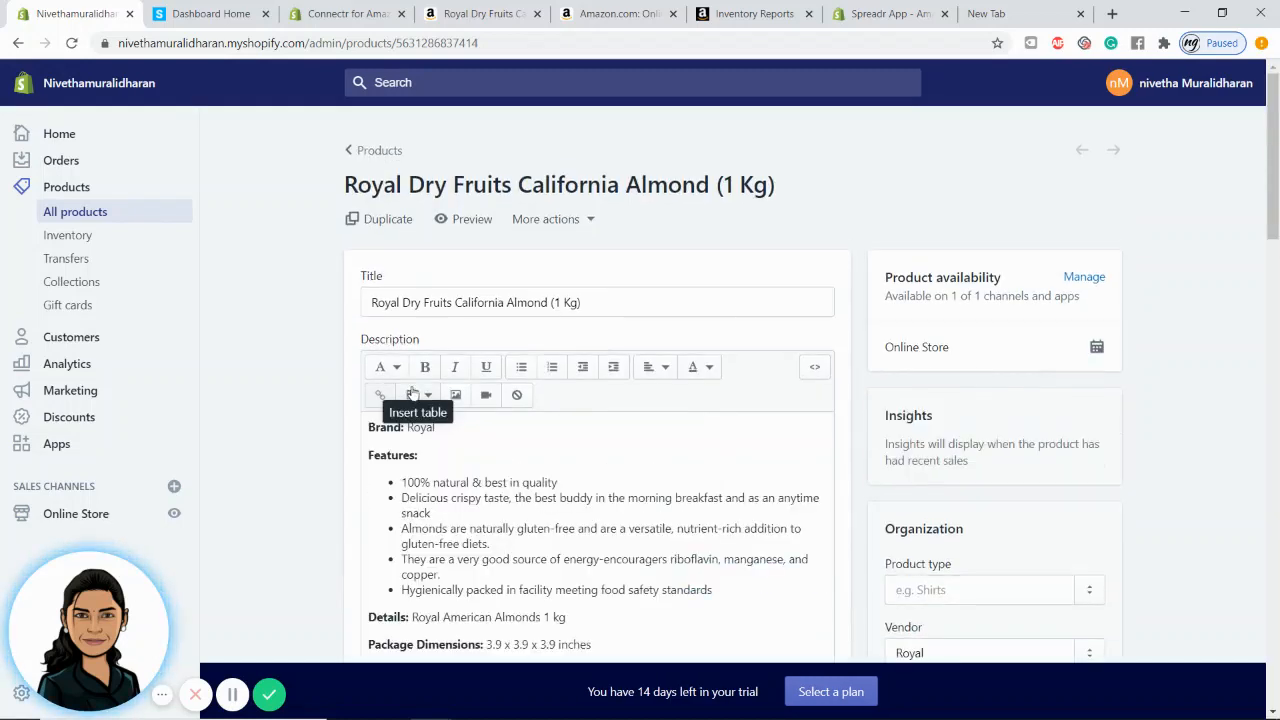
click(468, 226)
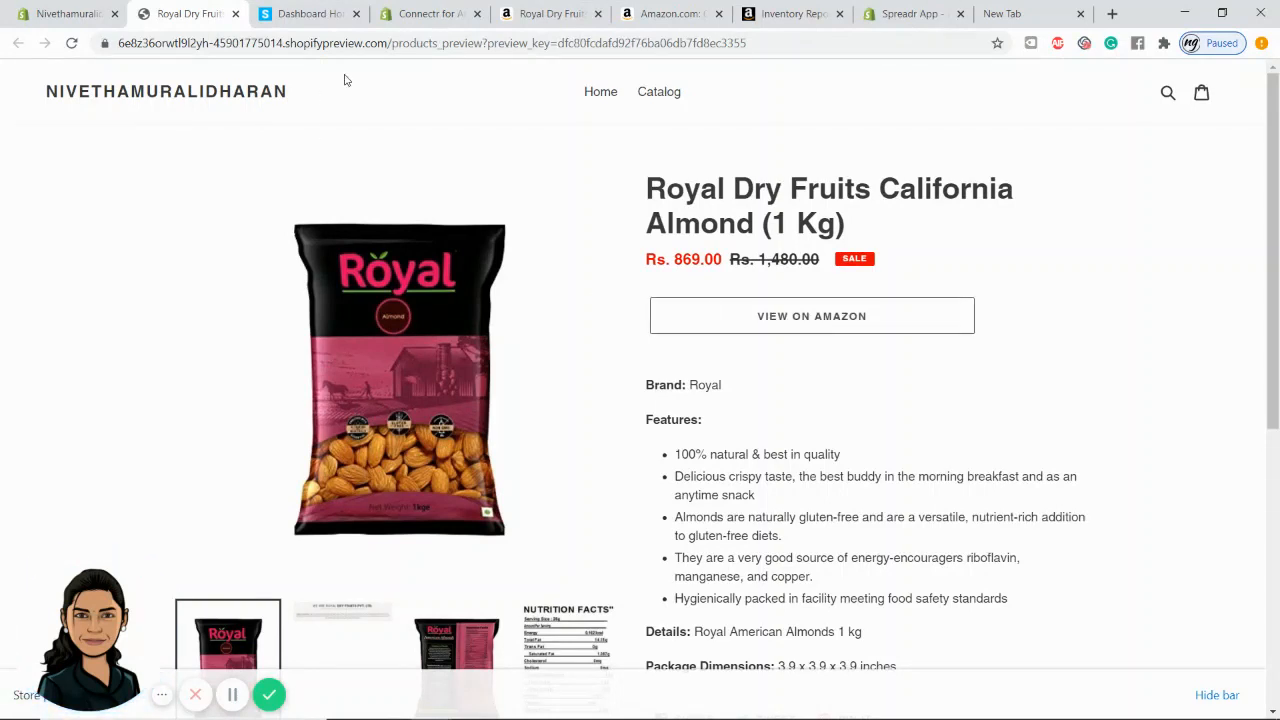
- Switch to Spreadr and open the default value settings for adding new products
click(322, 14)
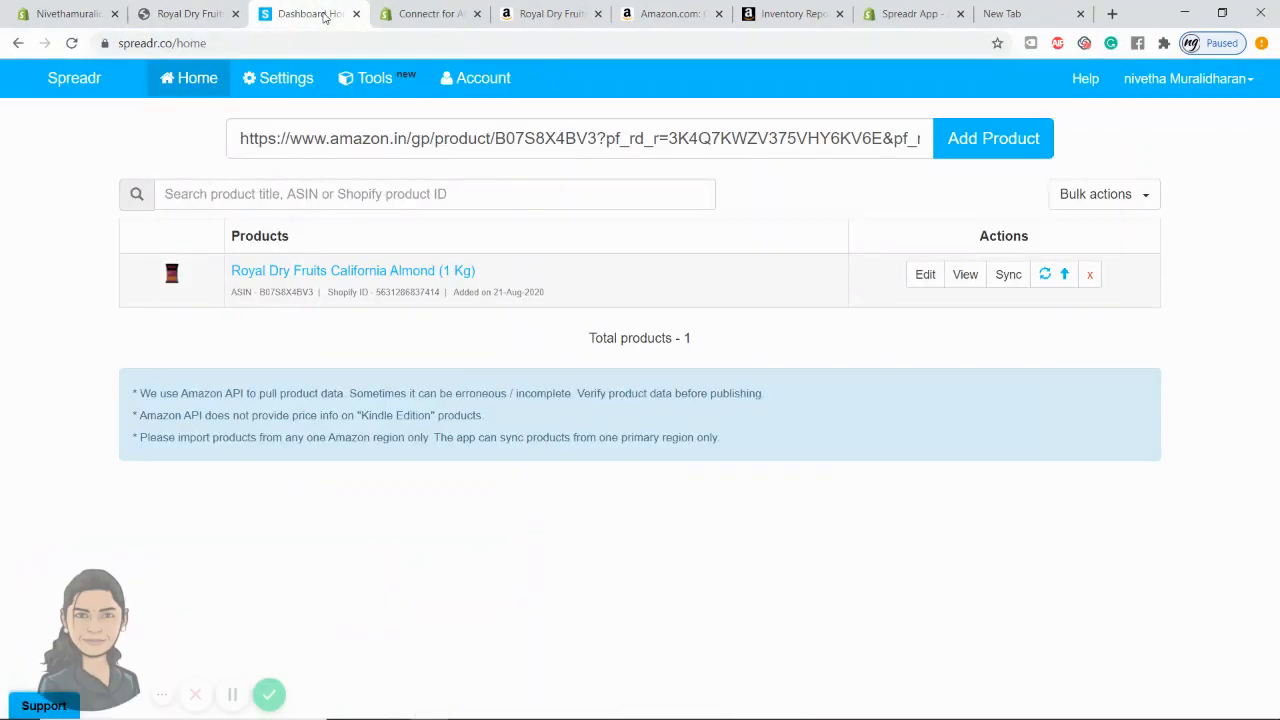
click(288, 94)
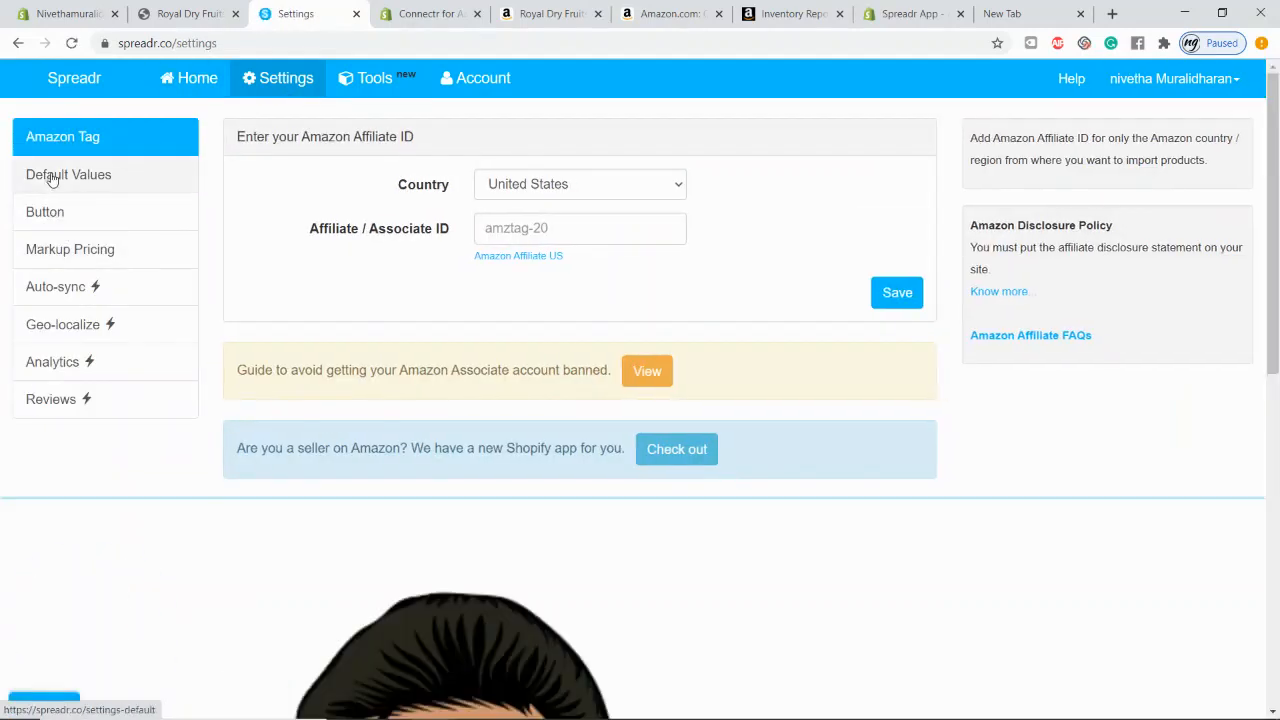
click(52, 176)
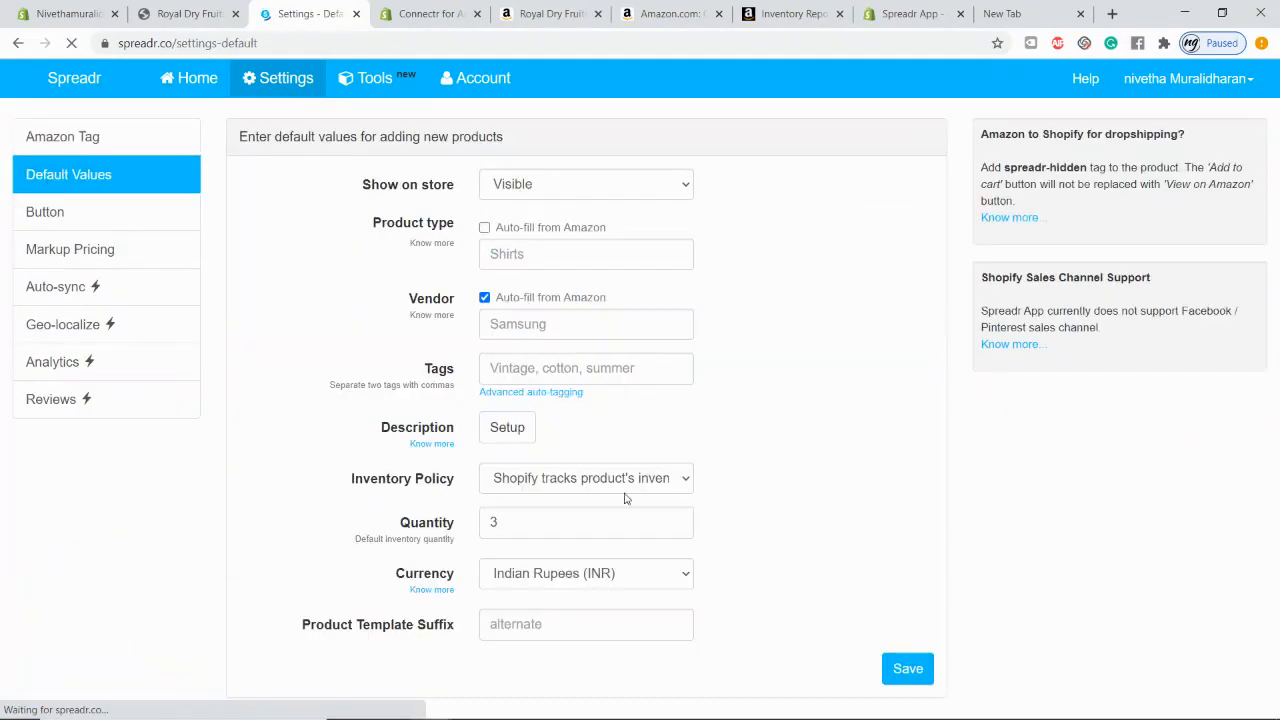
click(530, 370)
key(ctrl+v)
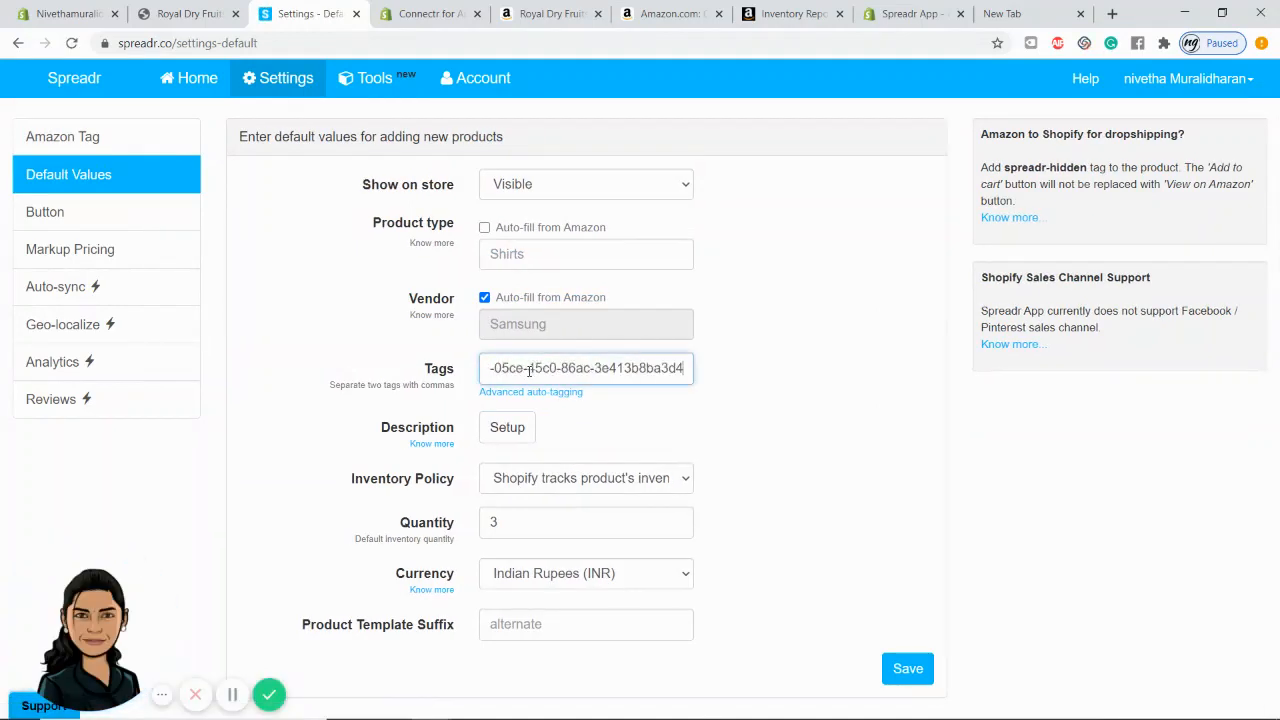
key(ctrl+z)
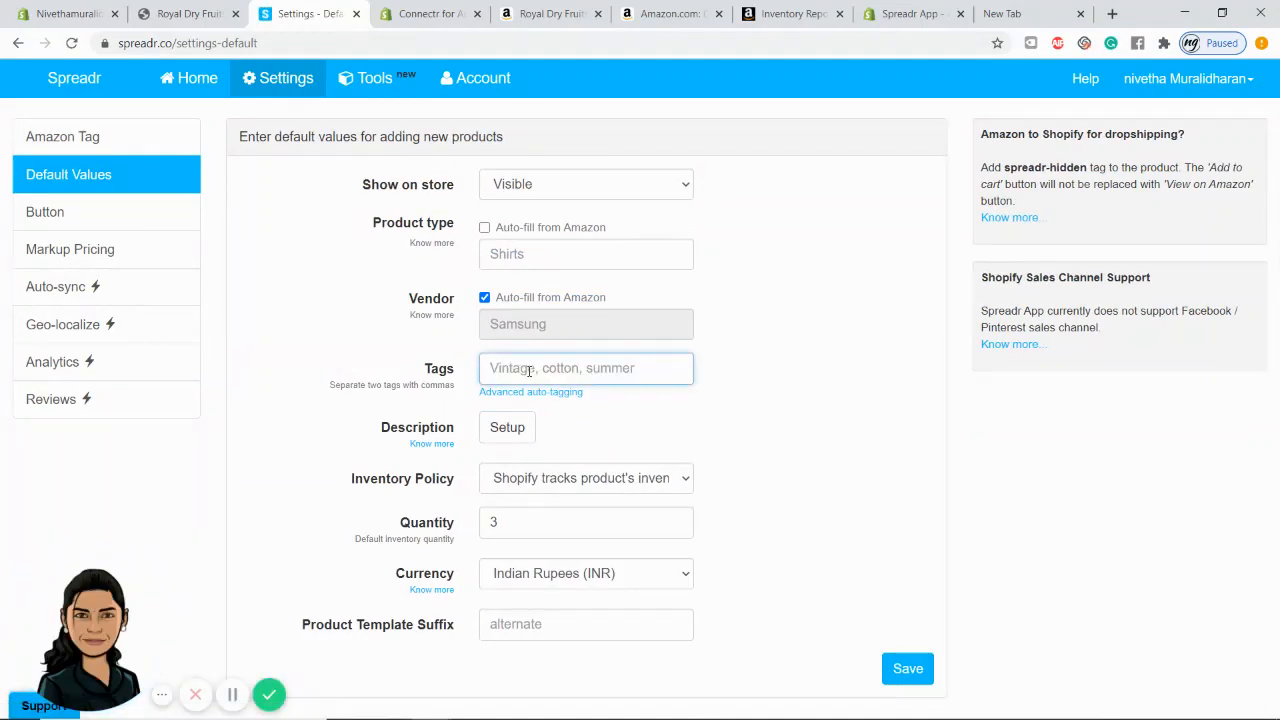
- Set the default tag for new products to spreadr-hidden and save the default values
click(1030, 13)
key(ctrl+a)
key(ctrl+c)
key(BackSpace)
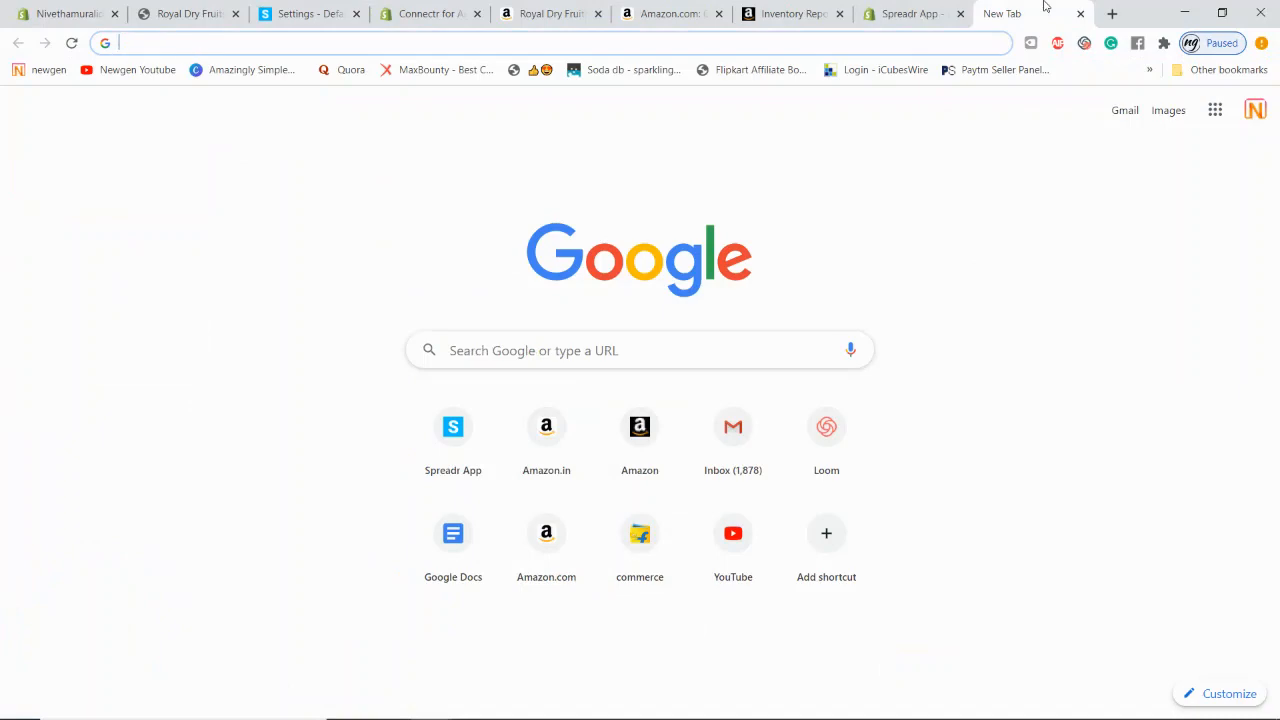
click(197, 7)
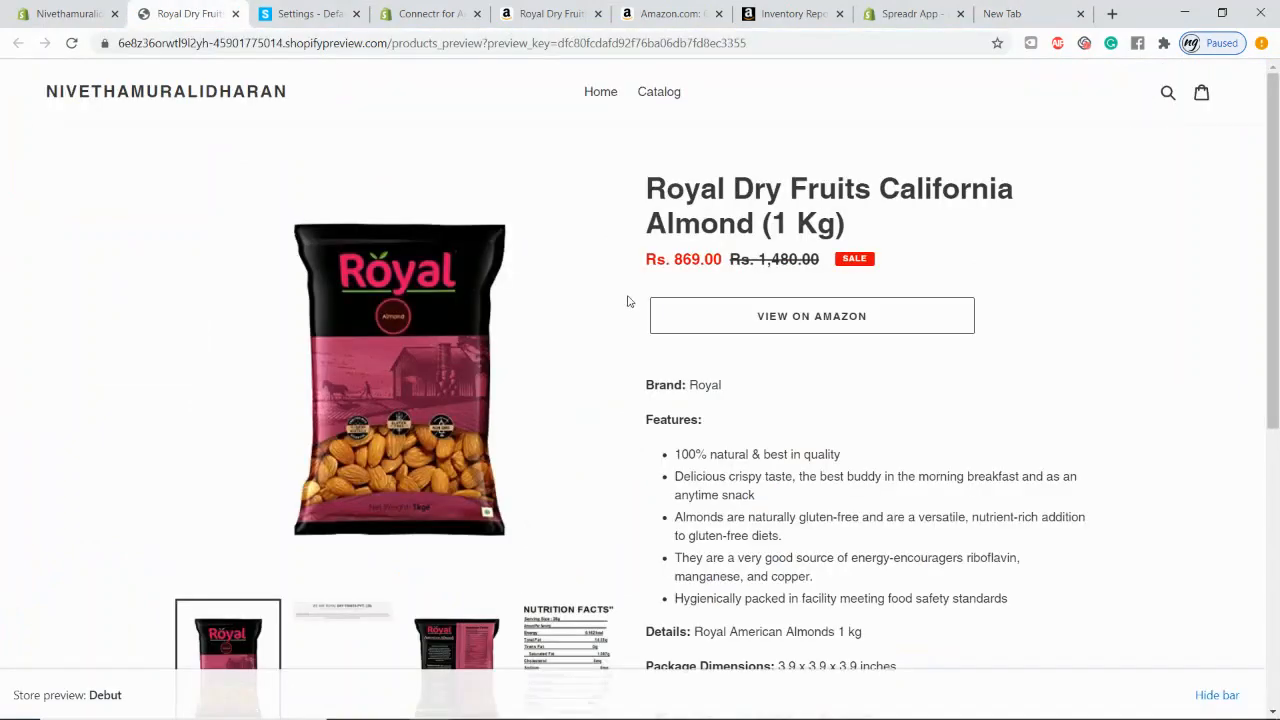
click(290, 8)
key(ctrl+v)
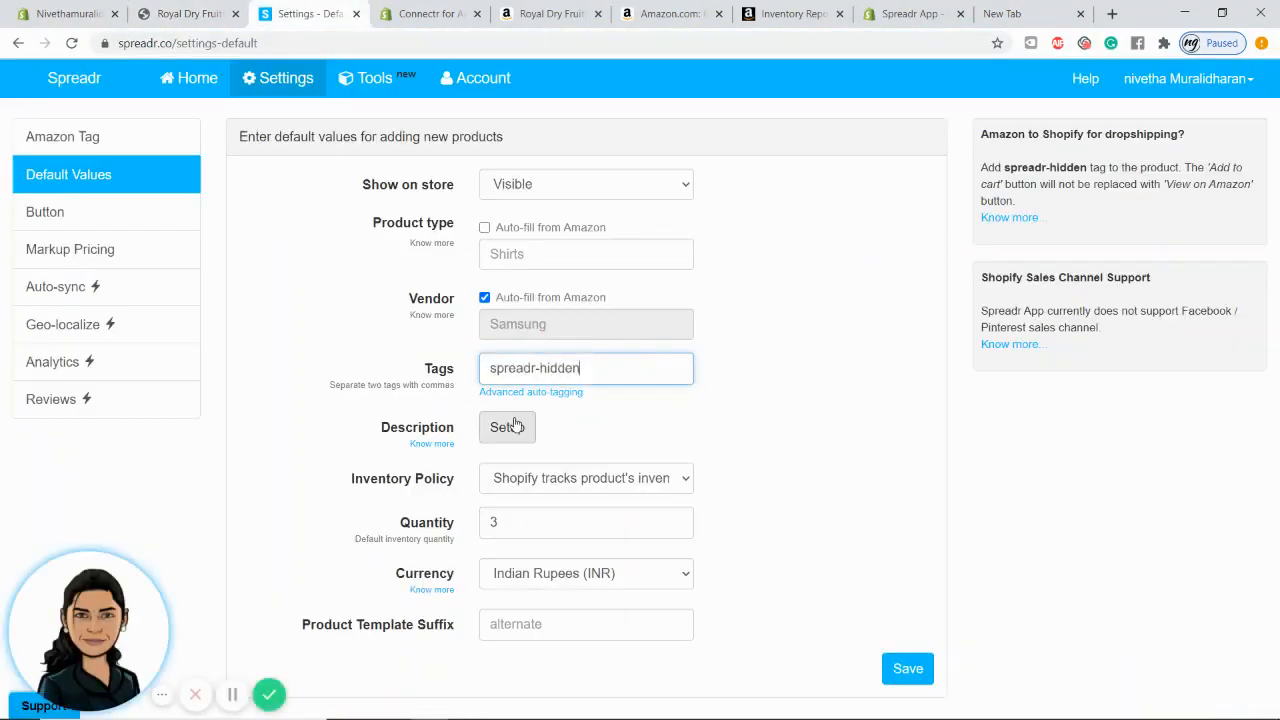
click(908, 672)
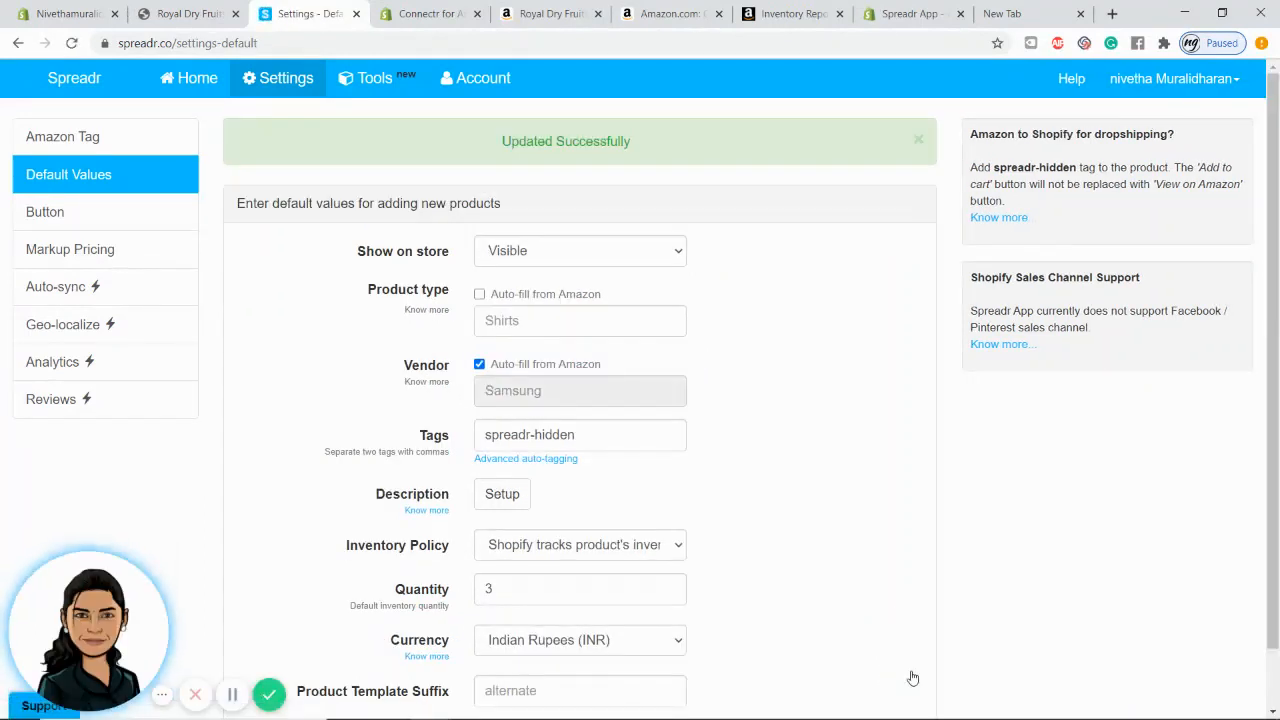
- Close the almond product's store preview and return to Spreadr's home dashboard
click(190, 13)
click(236, 14)
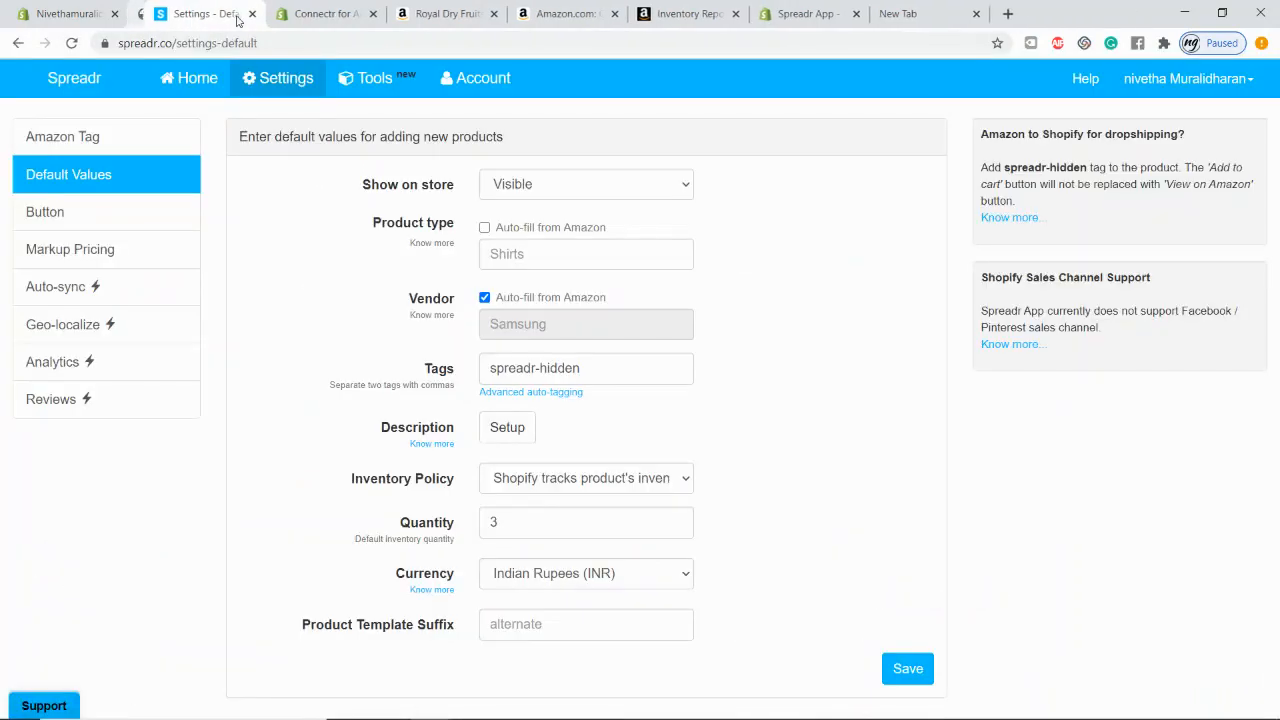
click(195, 87)
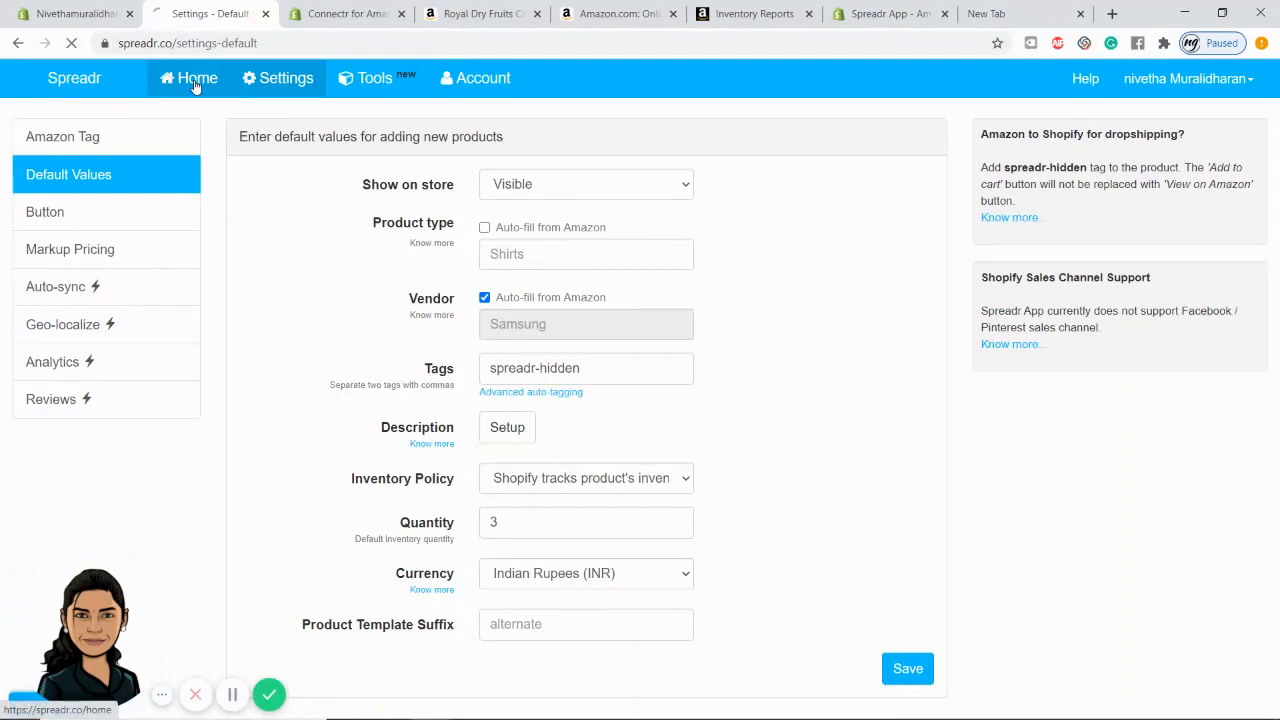
- On Amazon.in, open the Tiffy & Toffee Portable Clever Baby Stroller, Blue from the related products and copy its page link
click(443, 13)
click(1276, 258)
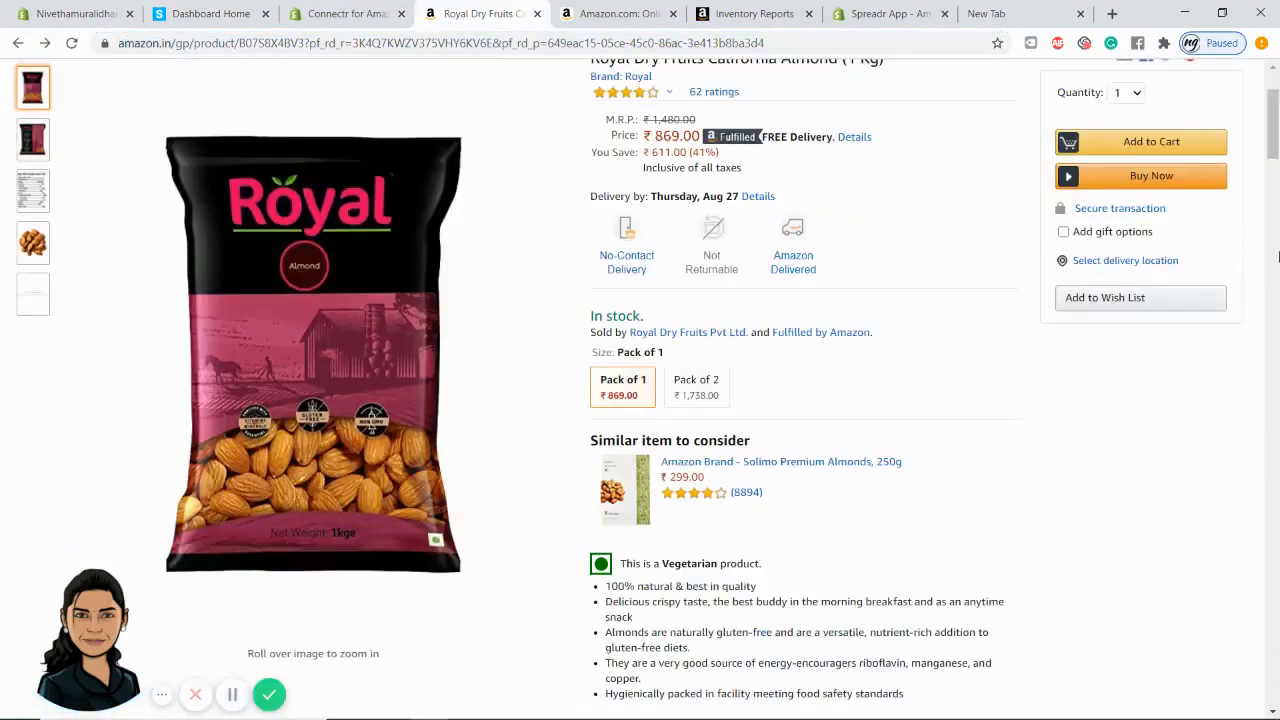
drag(1276, 259, 1278, 401)
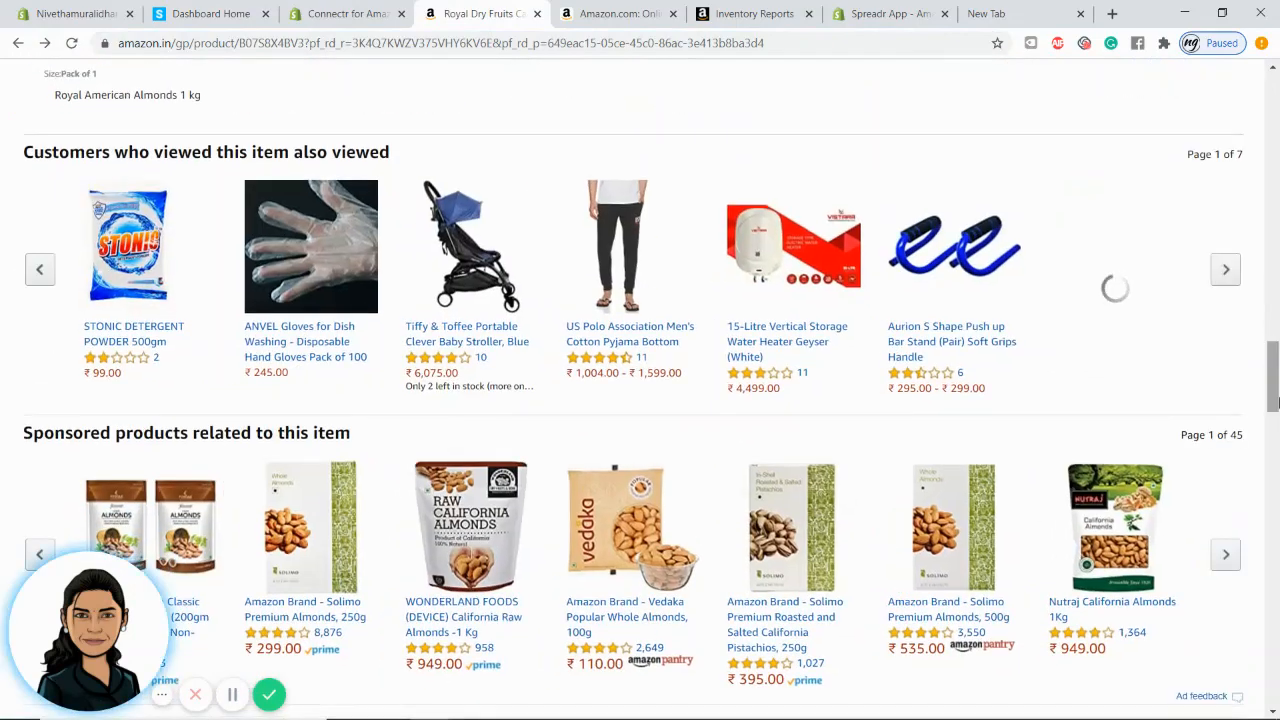
click(508, 344)
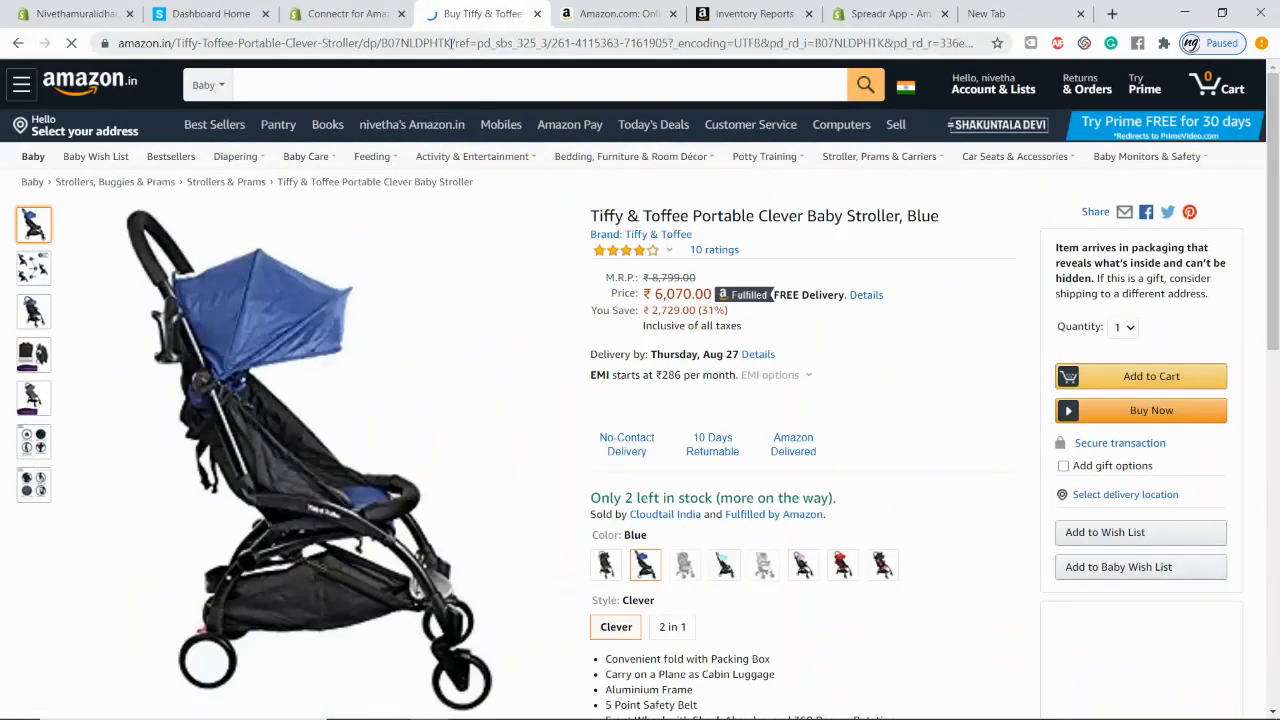
click(449, 43)
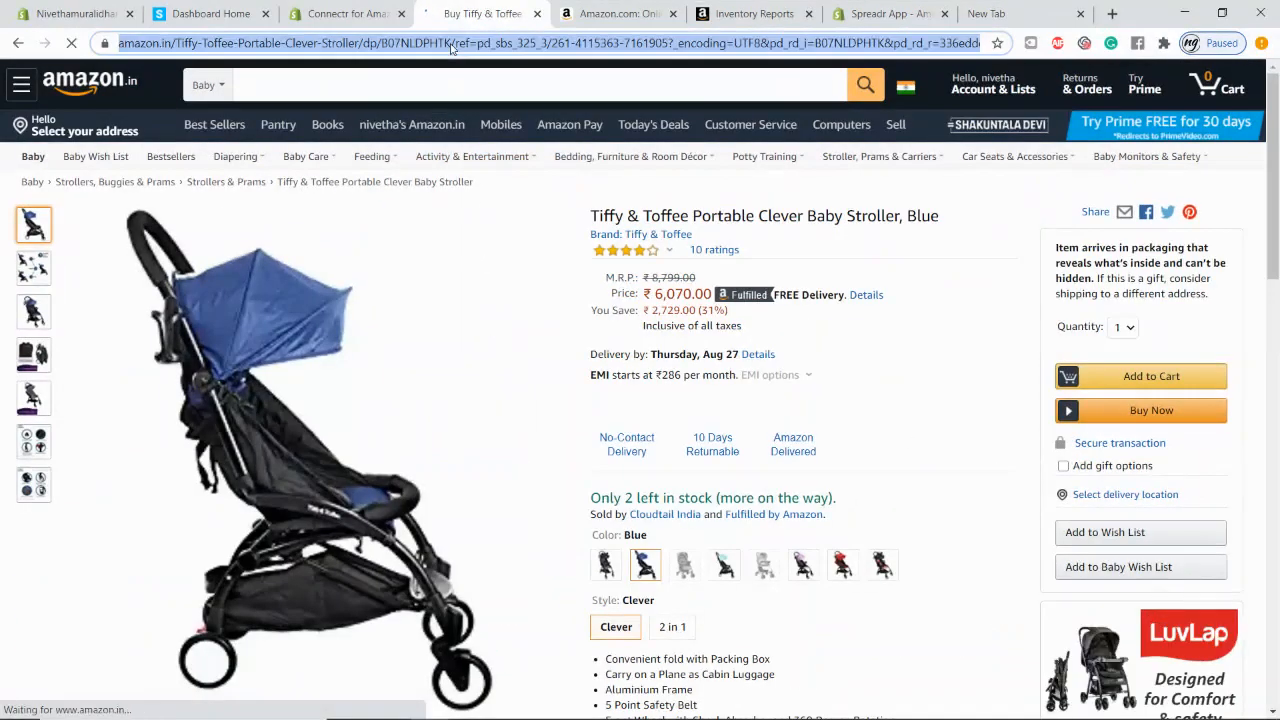
- Import the Tiffy & Toffee baby stroller into Spreadr using the copied Amazon link
click(213, 8)
click(324, 157)
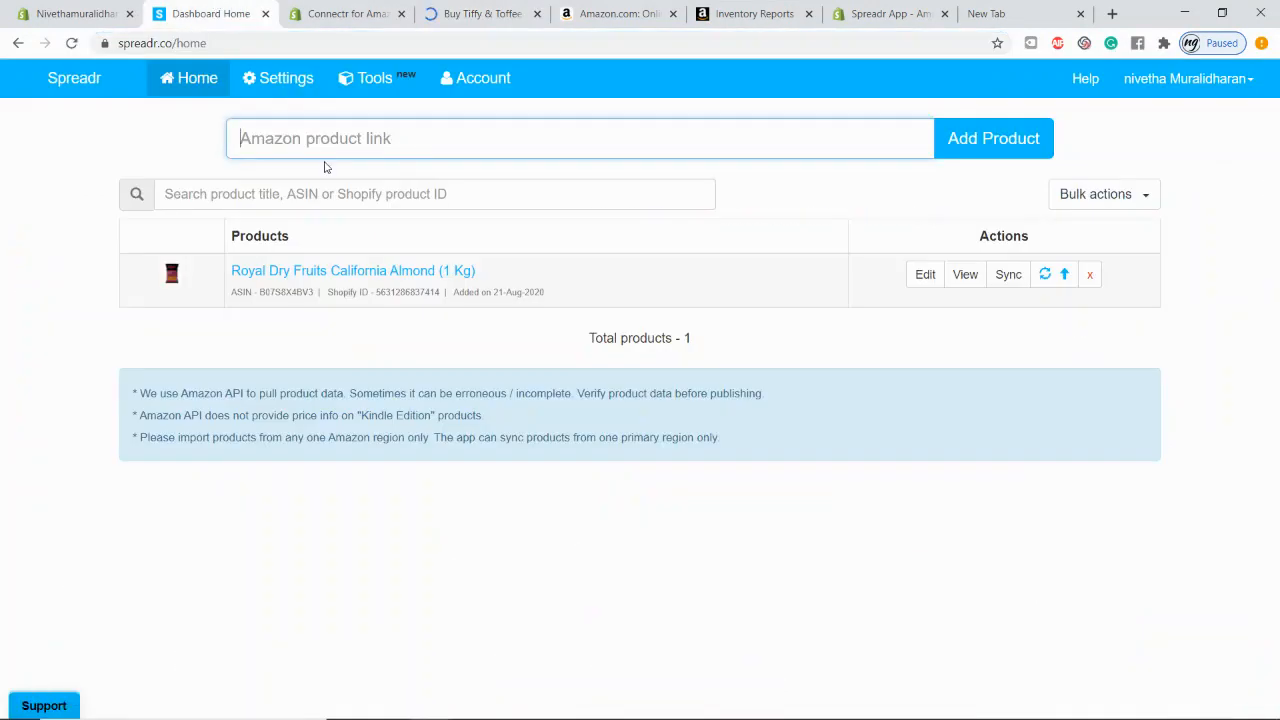
key(ctrl+v)
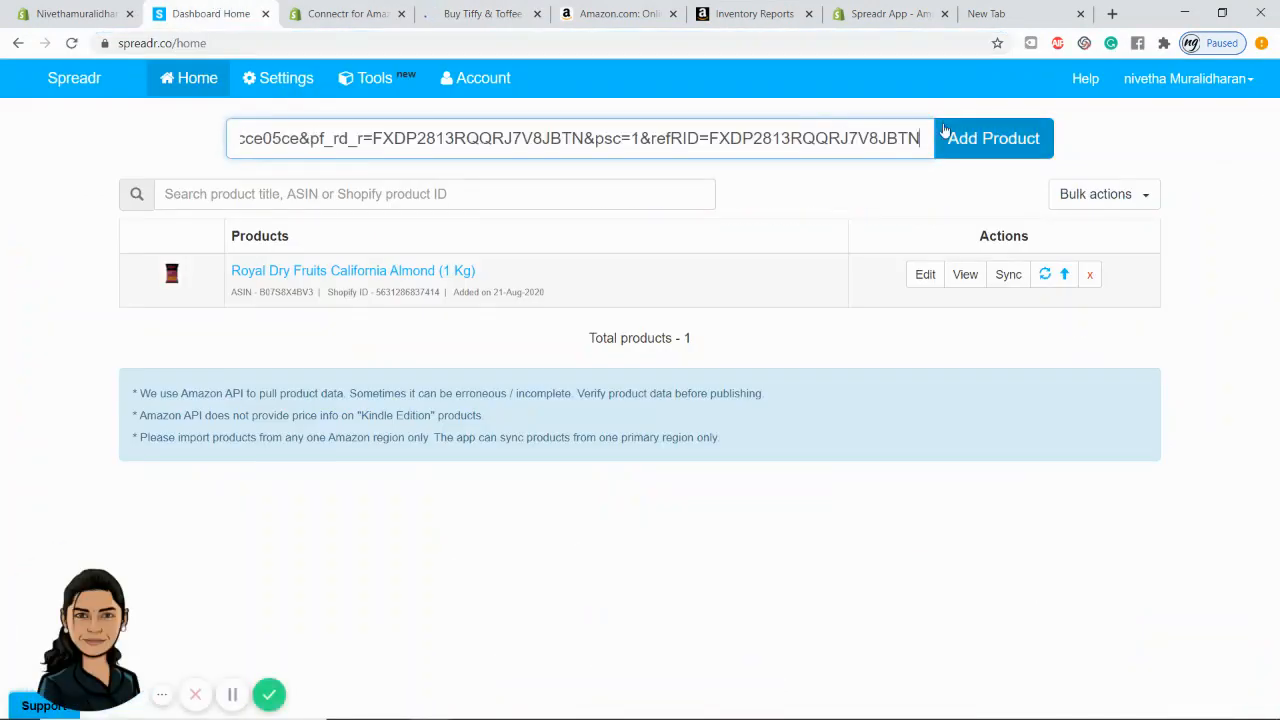
click(957, 138)
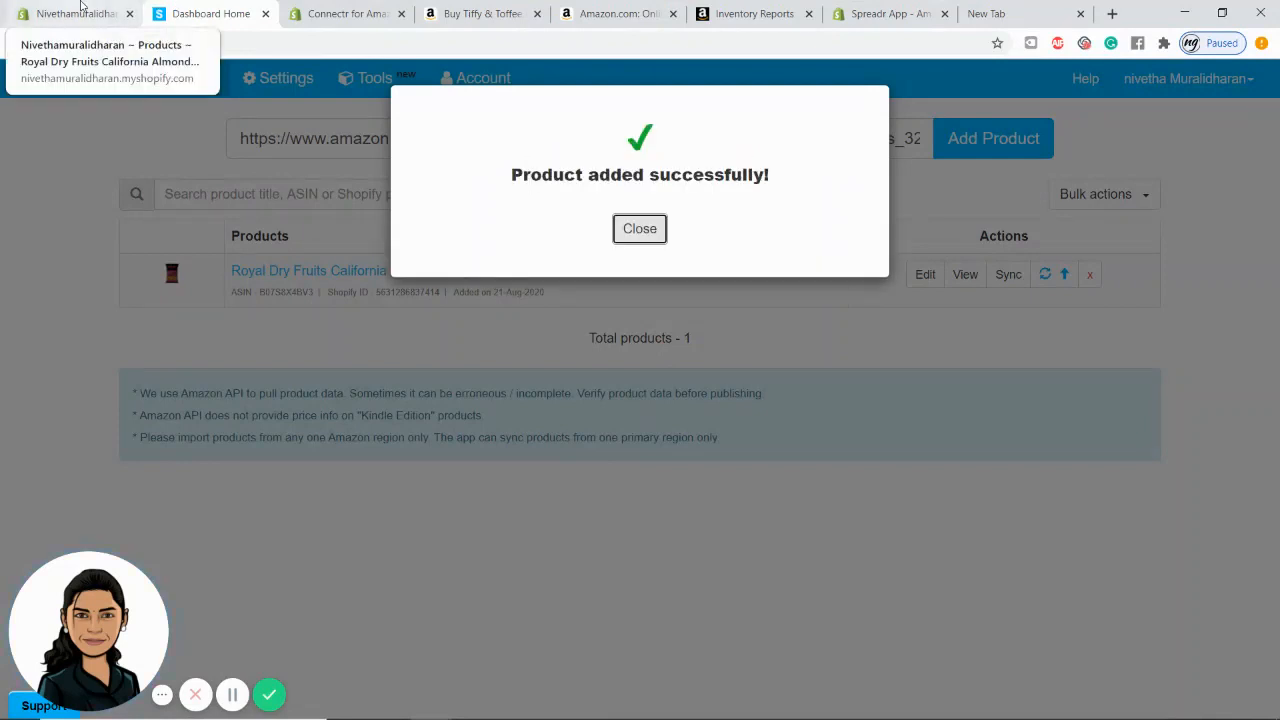
- Open the Tiffy & Toffee baby stroller in the Shopify product list, check its tags and preview it in the store
click(81, 10)
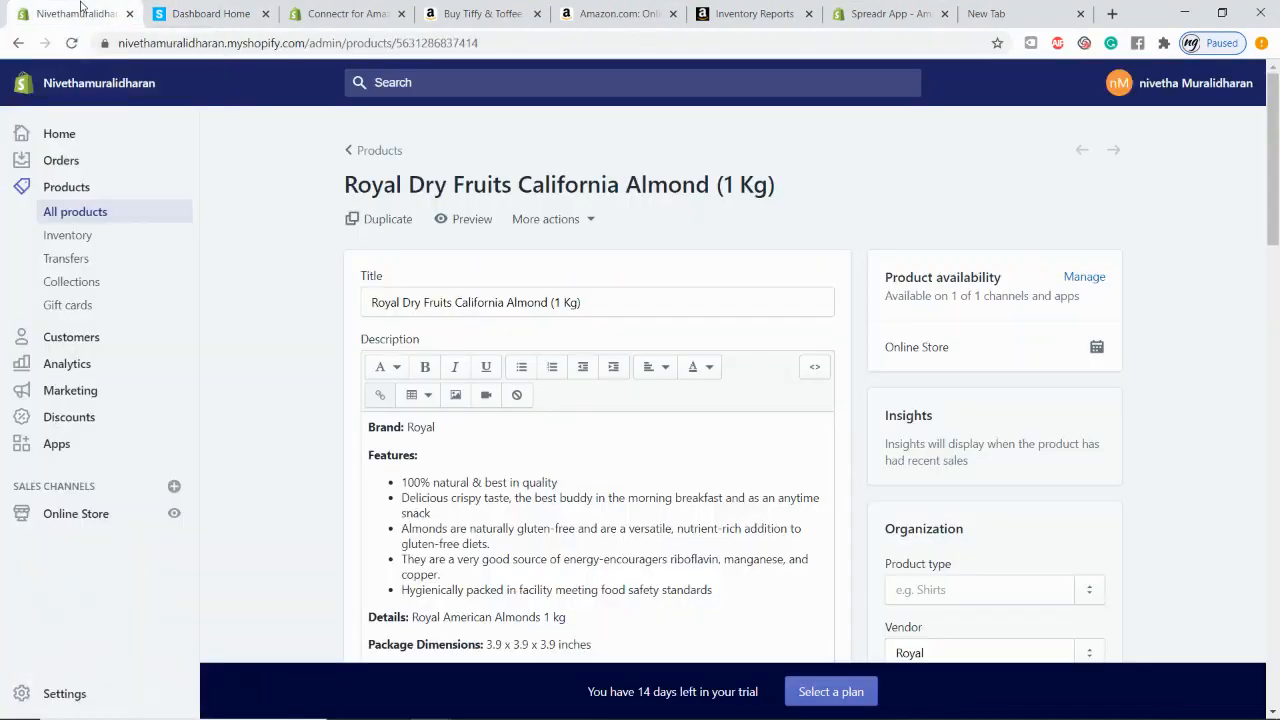
click(97, 215)
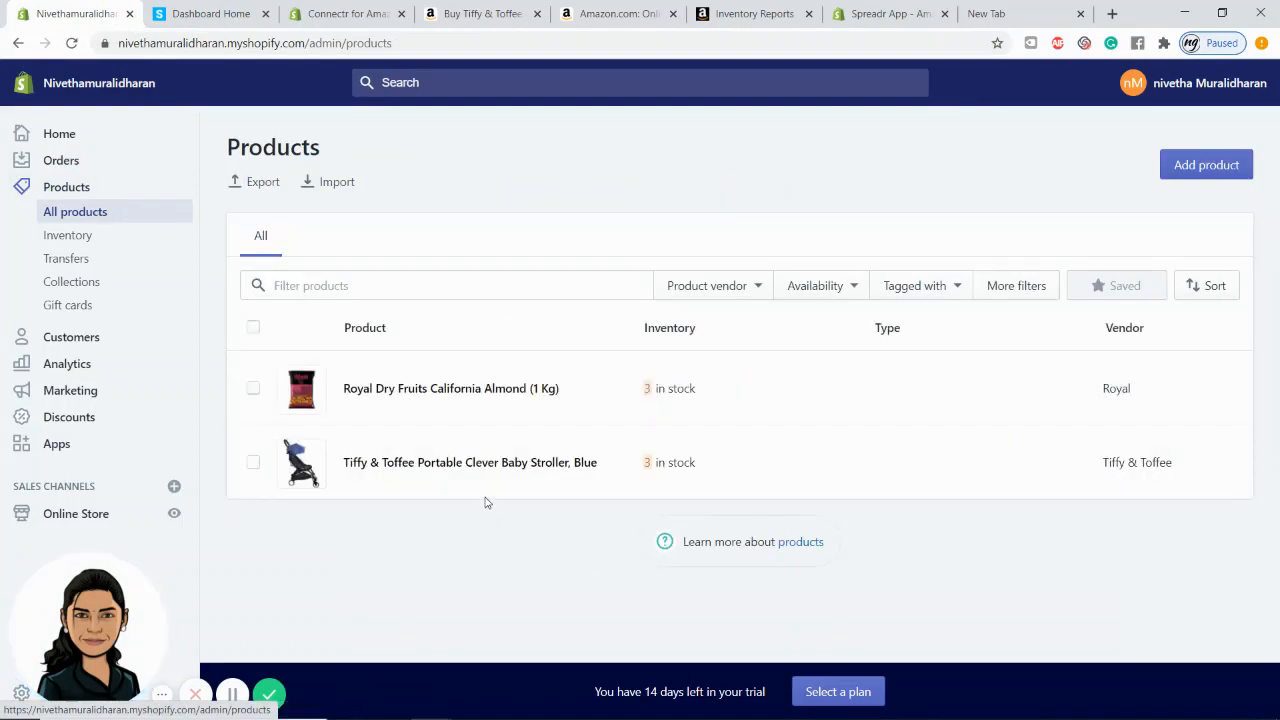
click(470, 463)
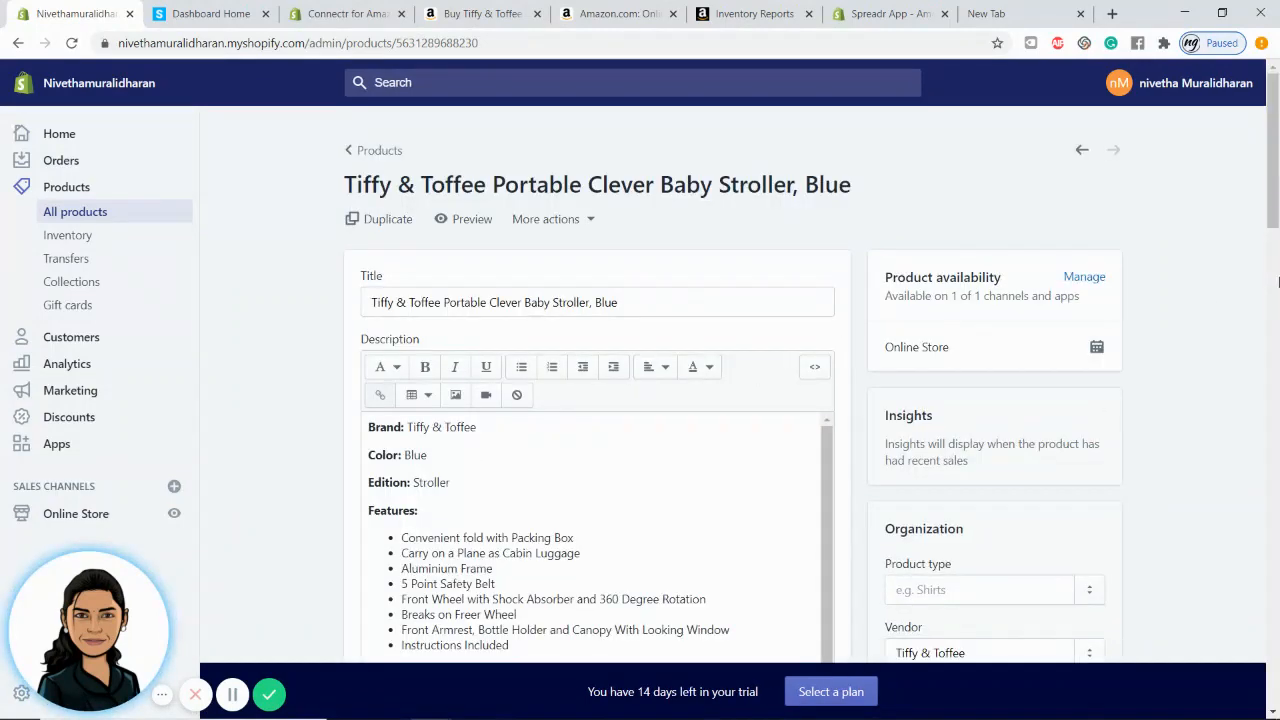
scroll(1278, 297, down, 3)
scroll(1278, 297, down, 3)
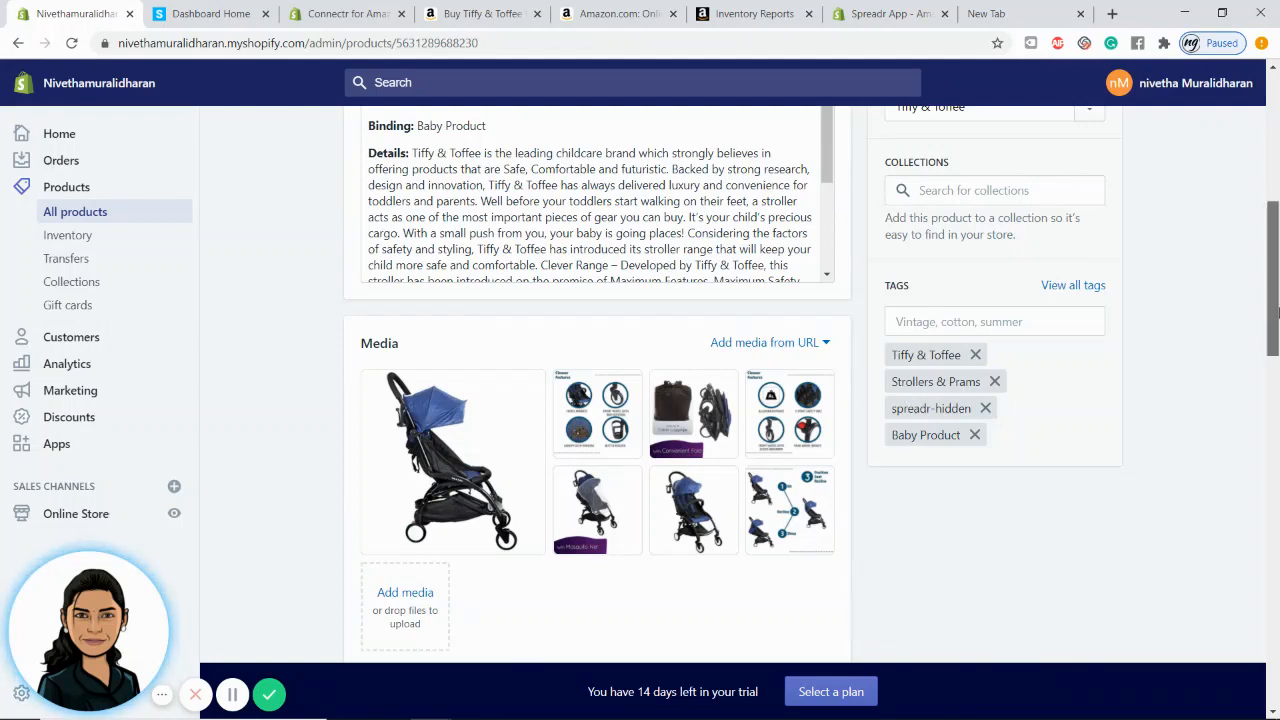
drag(1278, 300, 1278, 172)
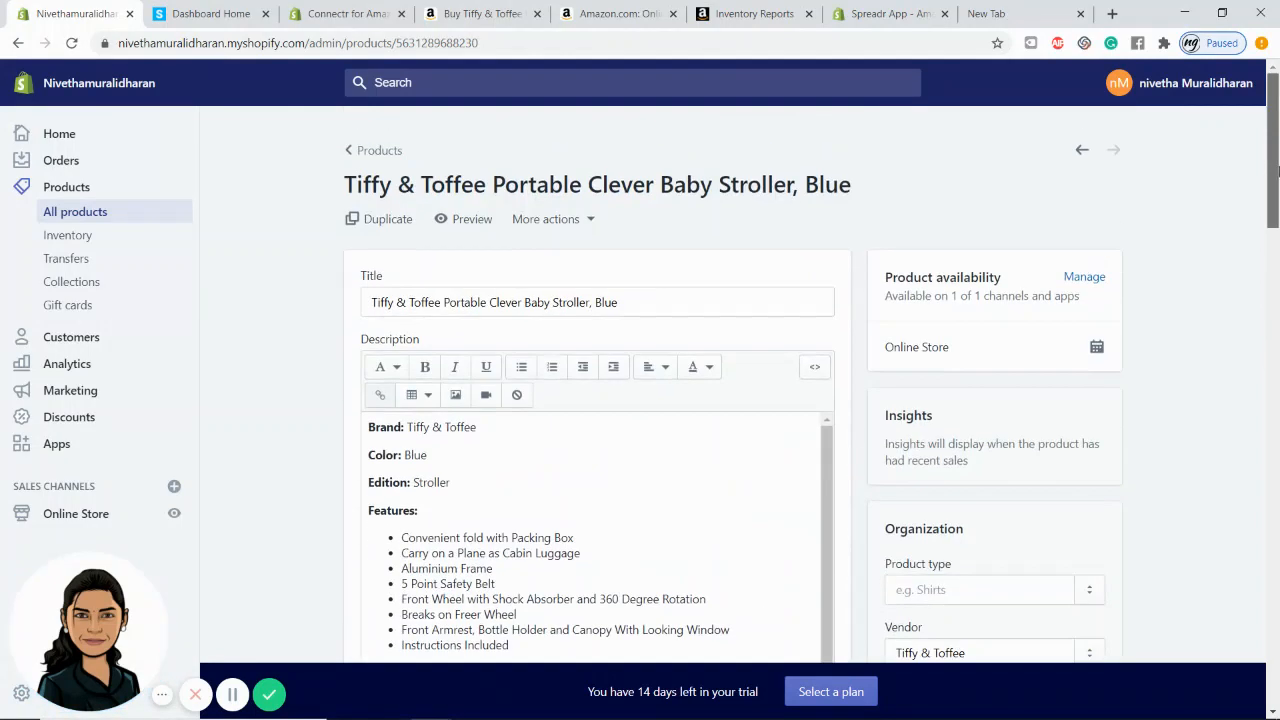
click(469, 220)
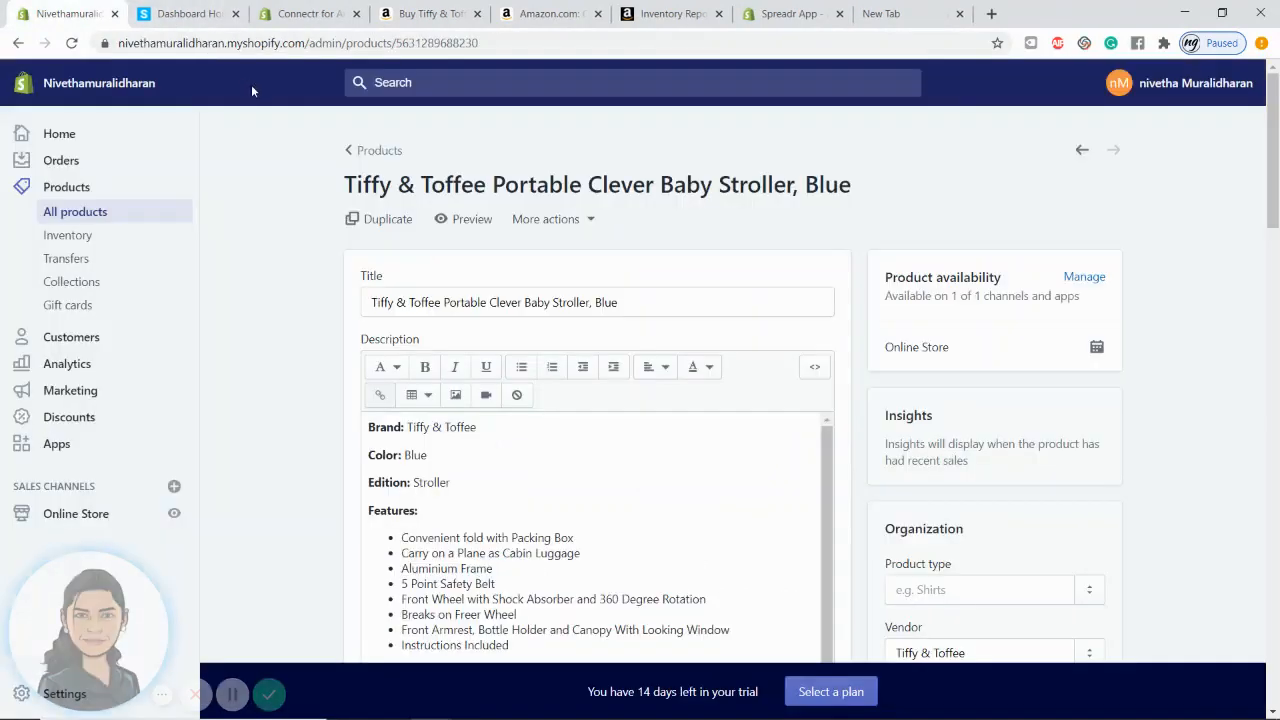
- Open Royal Dry Fruits California Almond (1 Kg) in Shopify, check its tags and store preview, and return to the product editor
click(62, 214)
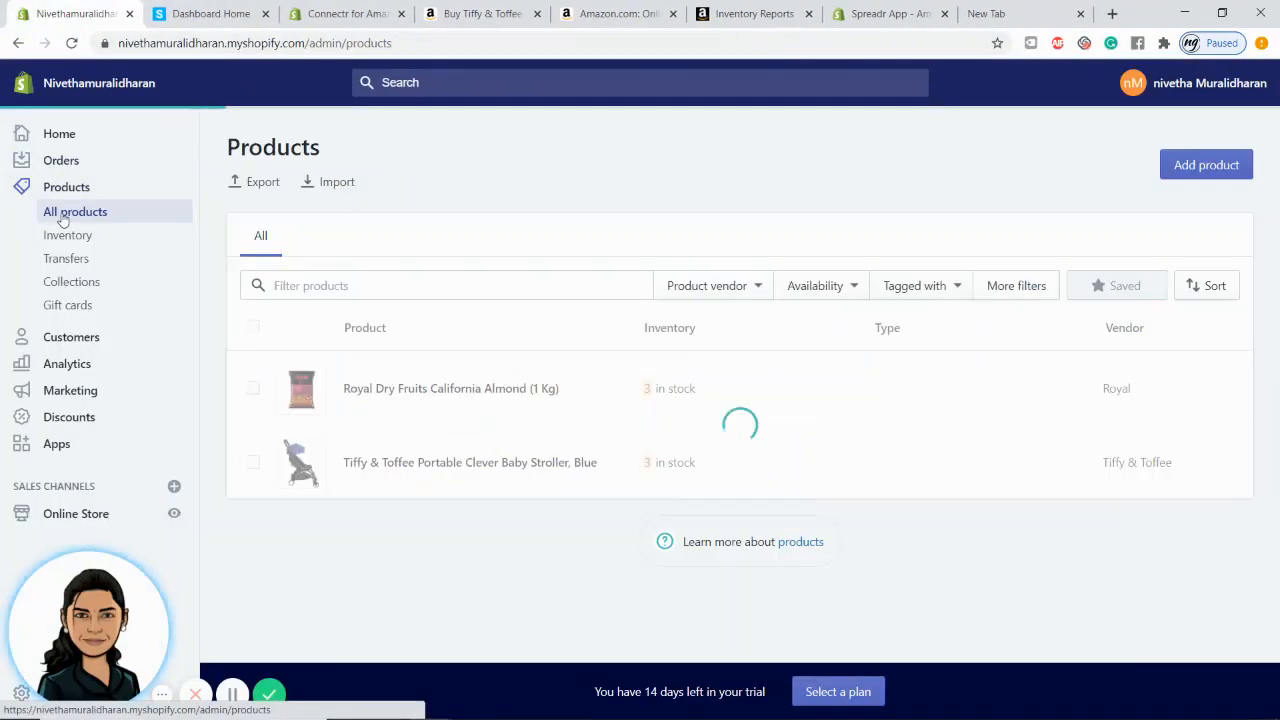
click(418, 388)
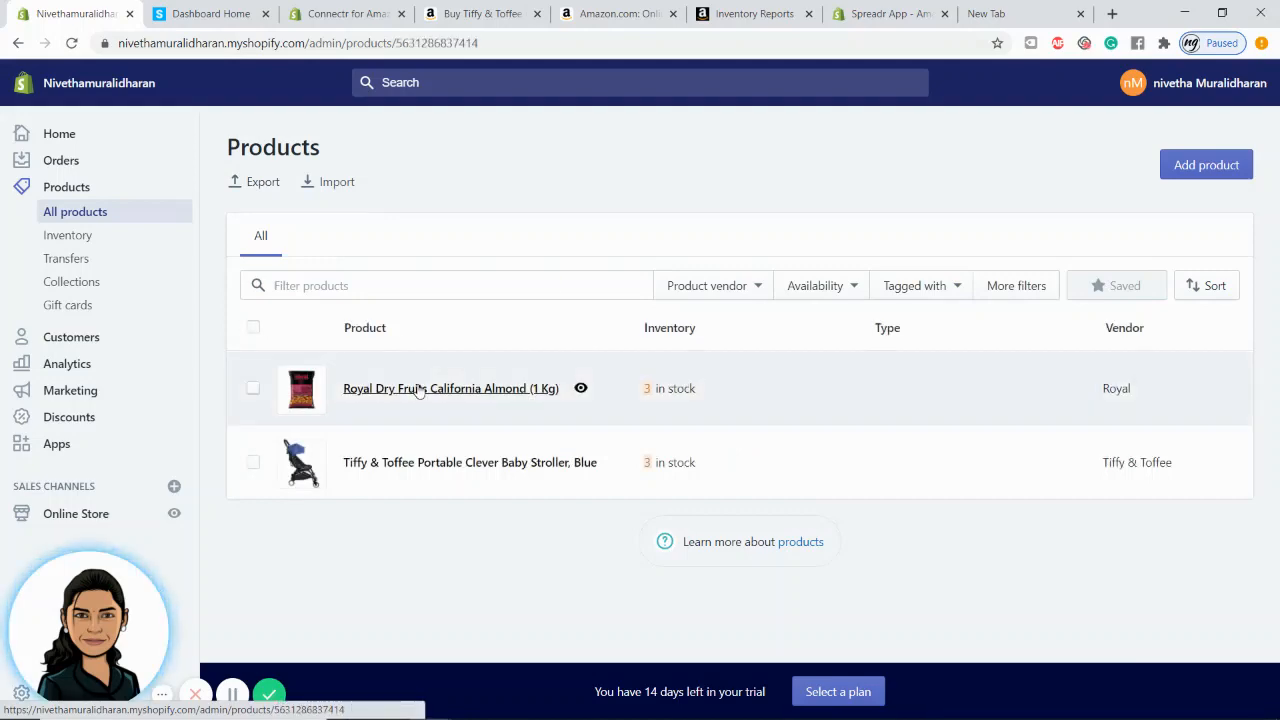
drag(1278, 210, 1278, 349)
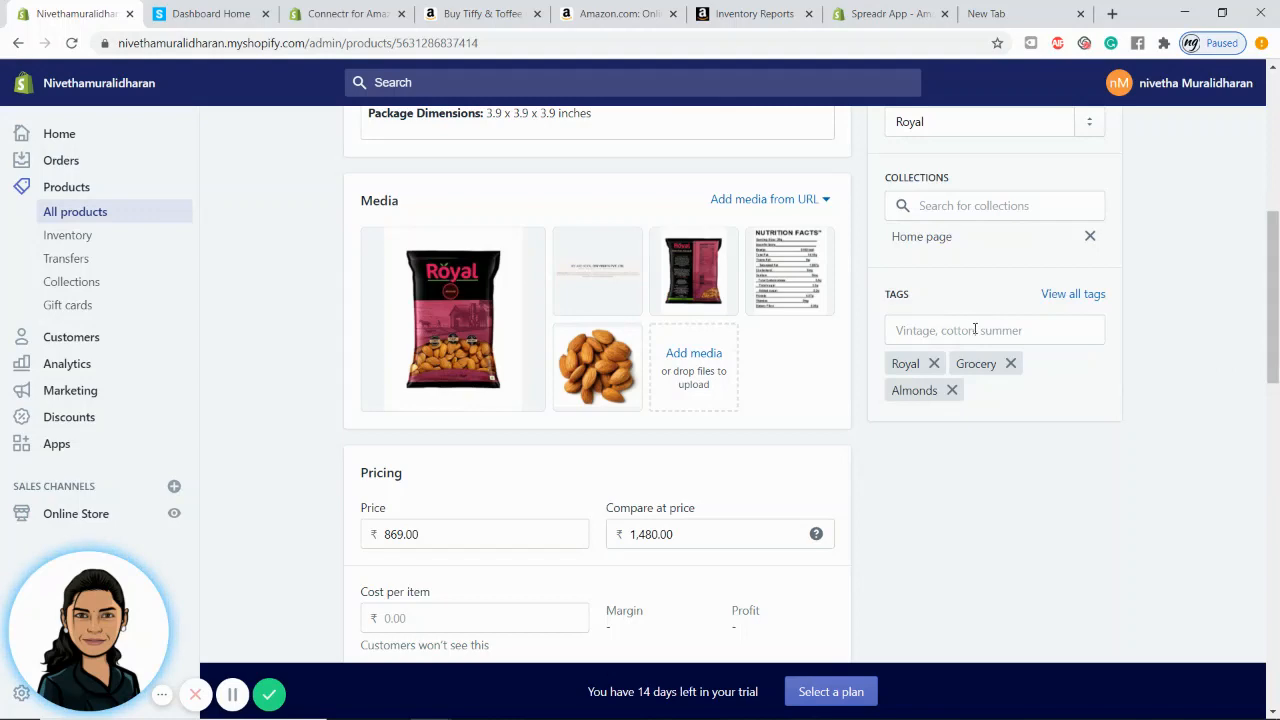
drag(1276, 314, 1273, 174)
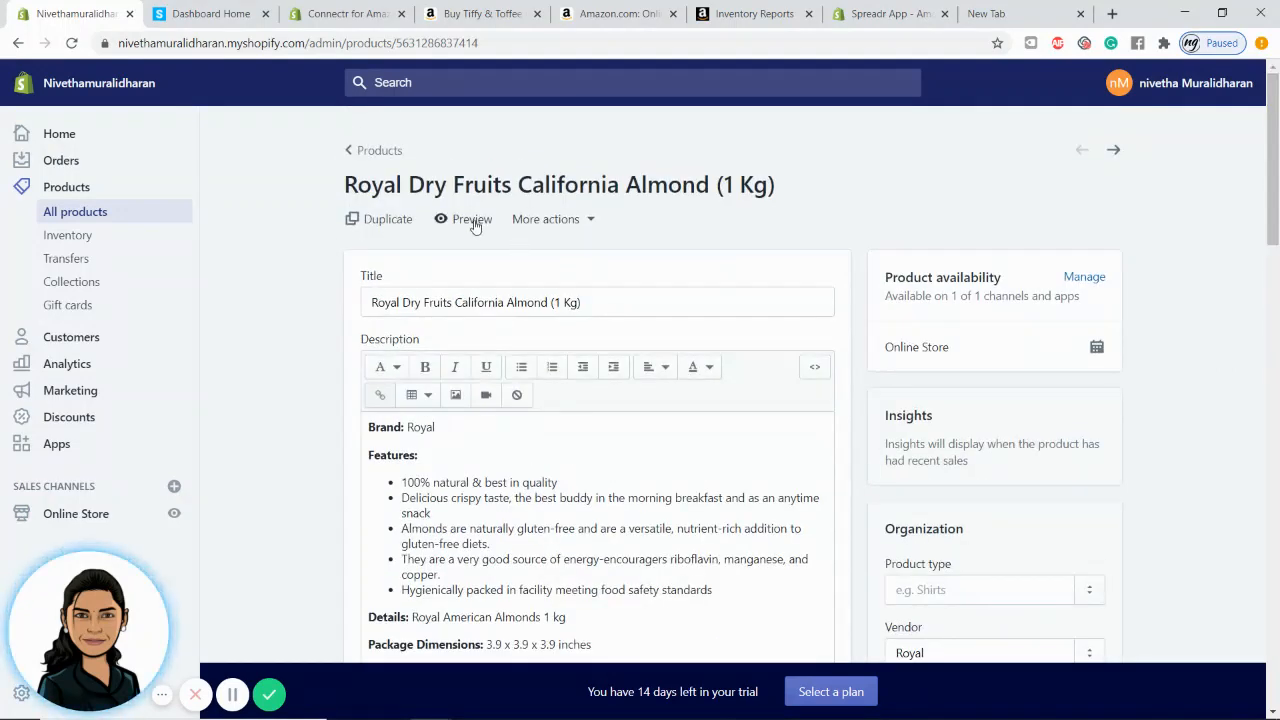
click(474, 223)
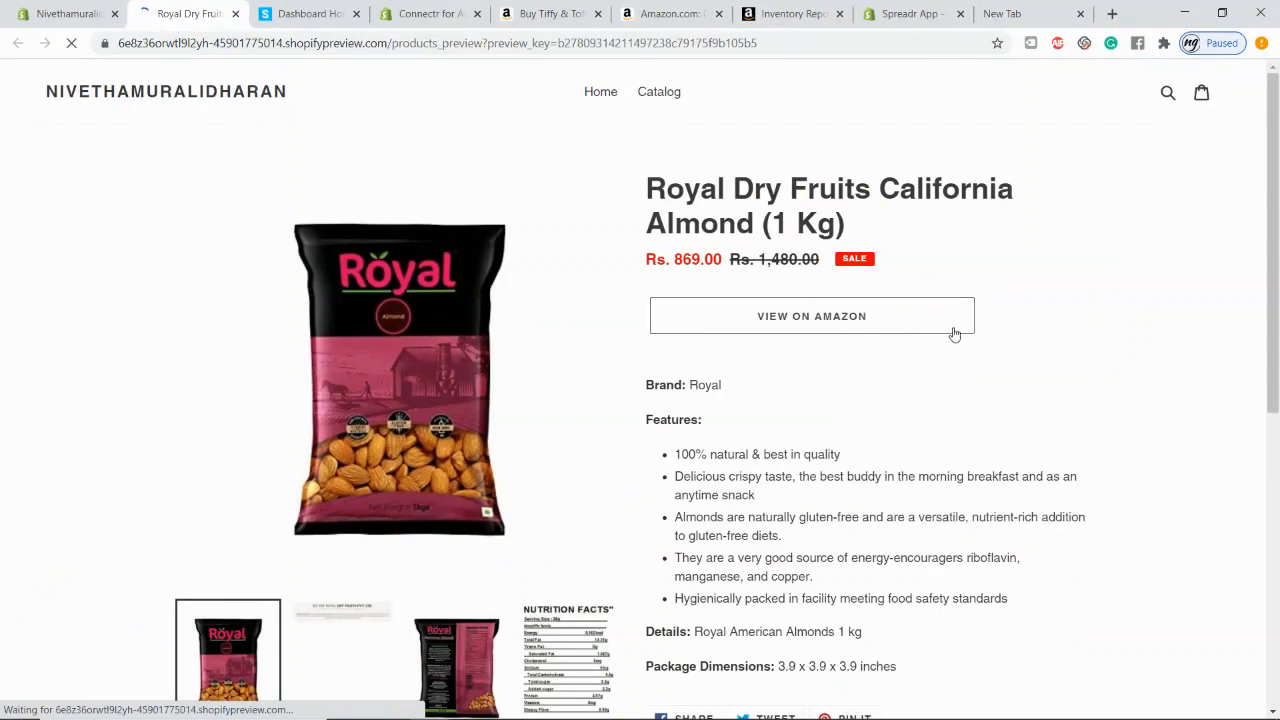
click(87, 6)
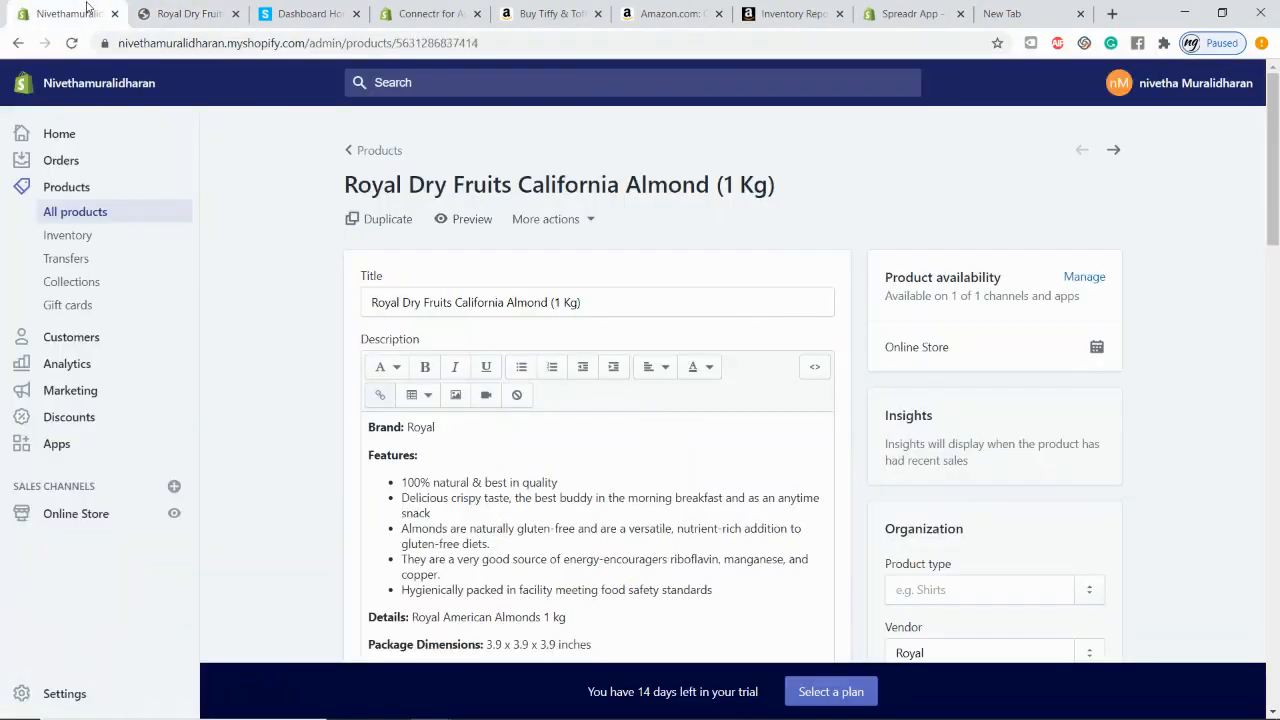
scroll(974, 389, down, 5)
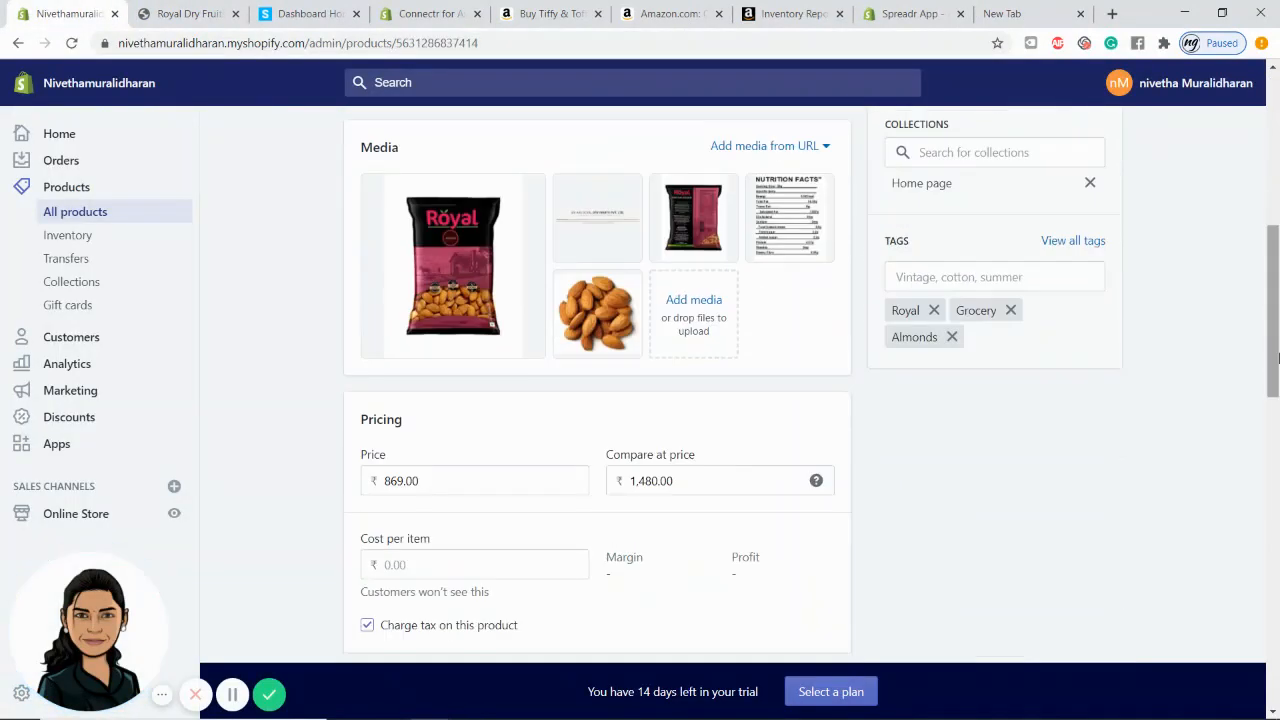
click(955, 288)
key(ctrl+v)
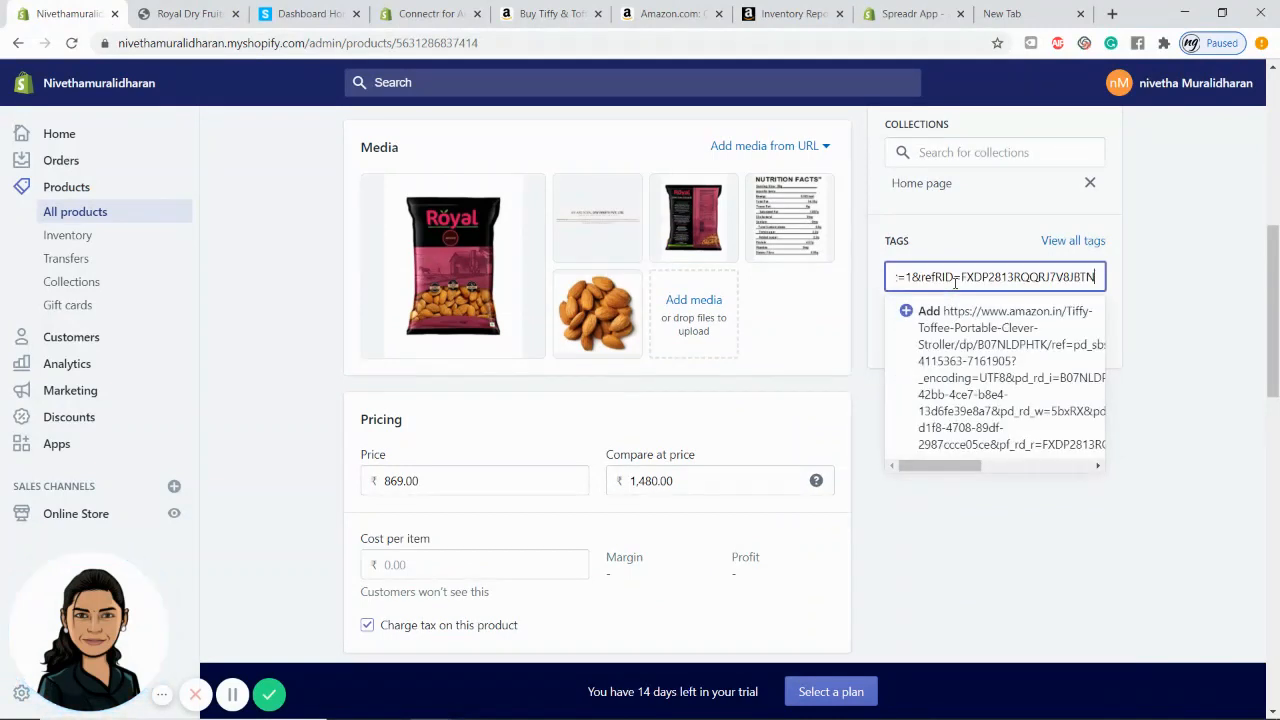
key(ctrl+a)
key(BackSpace)
click(1018, 8)
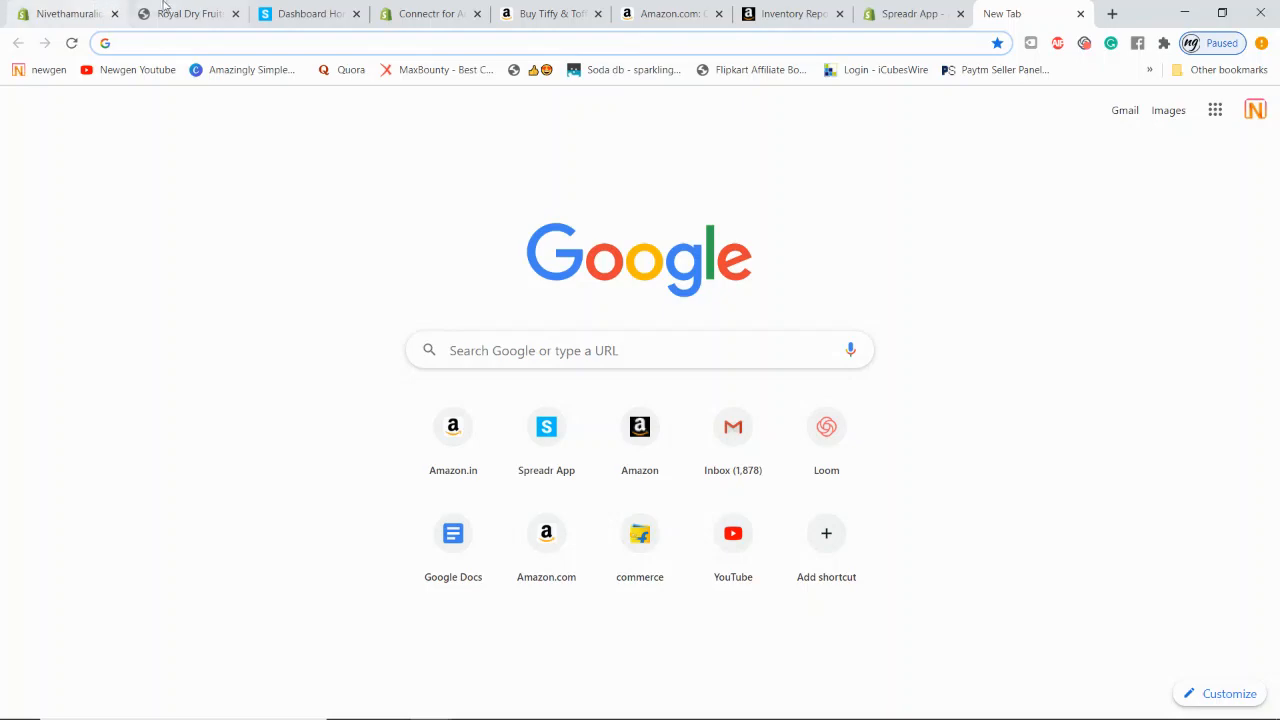
click(75, 13)
- Dismiss Spreadr's product-added message and copy the spreadr-hidden tag from its default values for new products
click(320, 13)
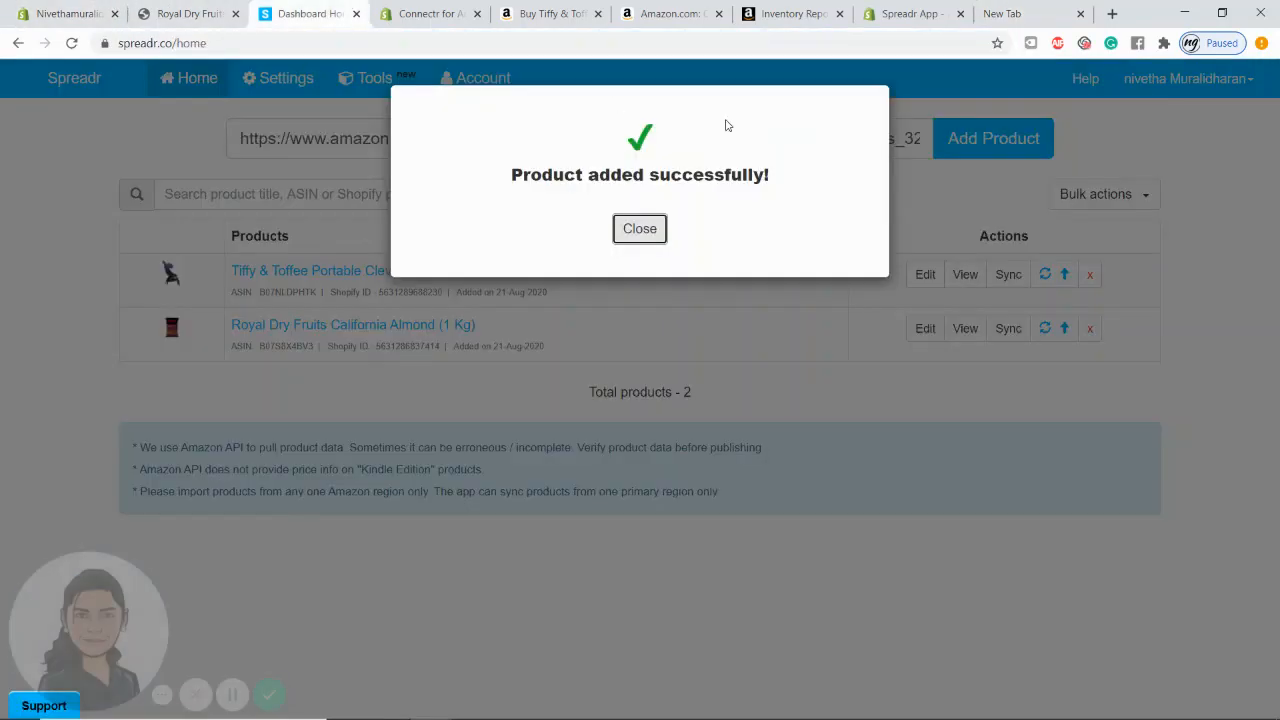
click(645, 230)
click(278, 88)
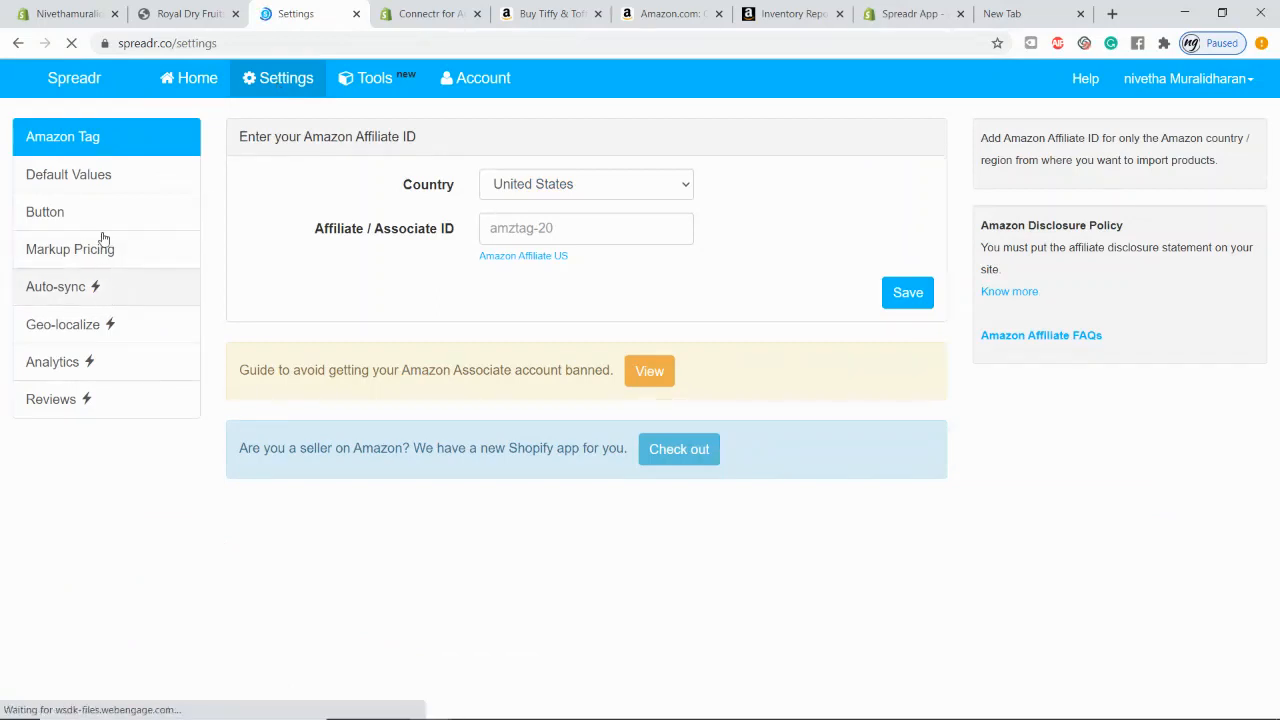
click(77, 189)
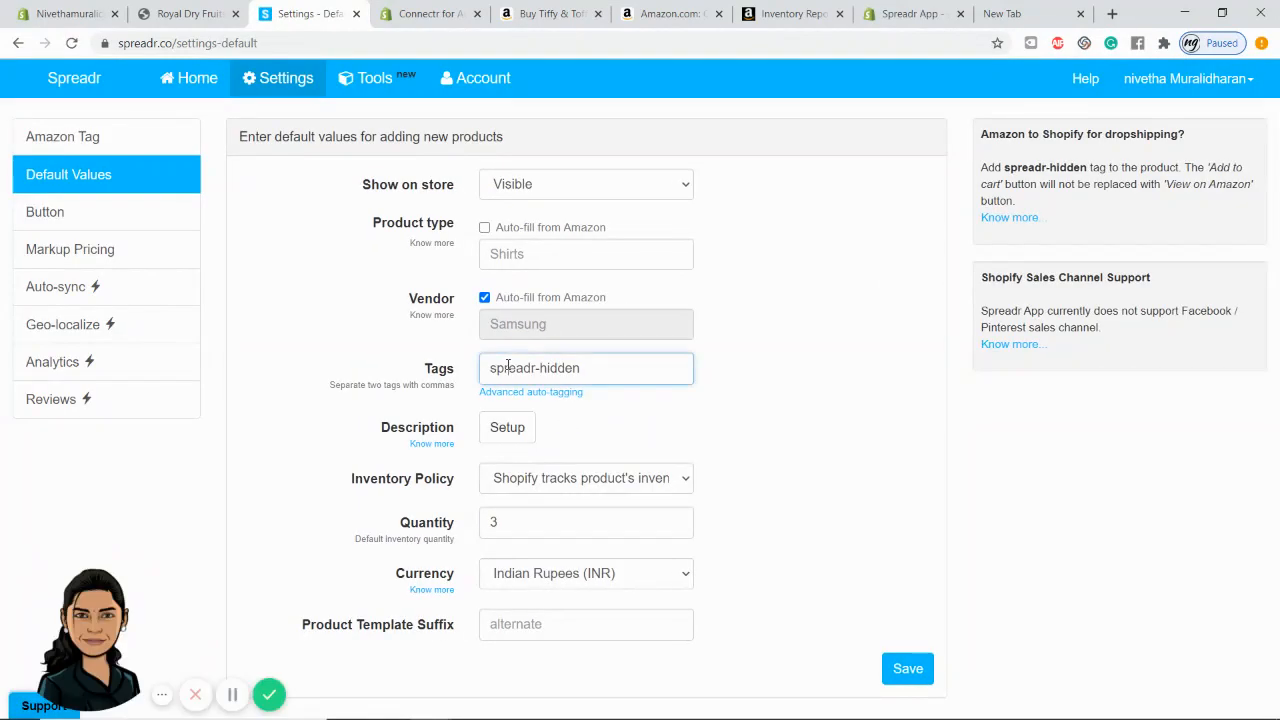
triple_click(507, 367)
key(ctrl+c)
- Add the copied spreadr-hidden tag to the California Almond product in Shopify and save the product
click(107, 4)
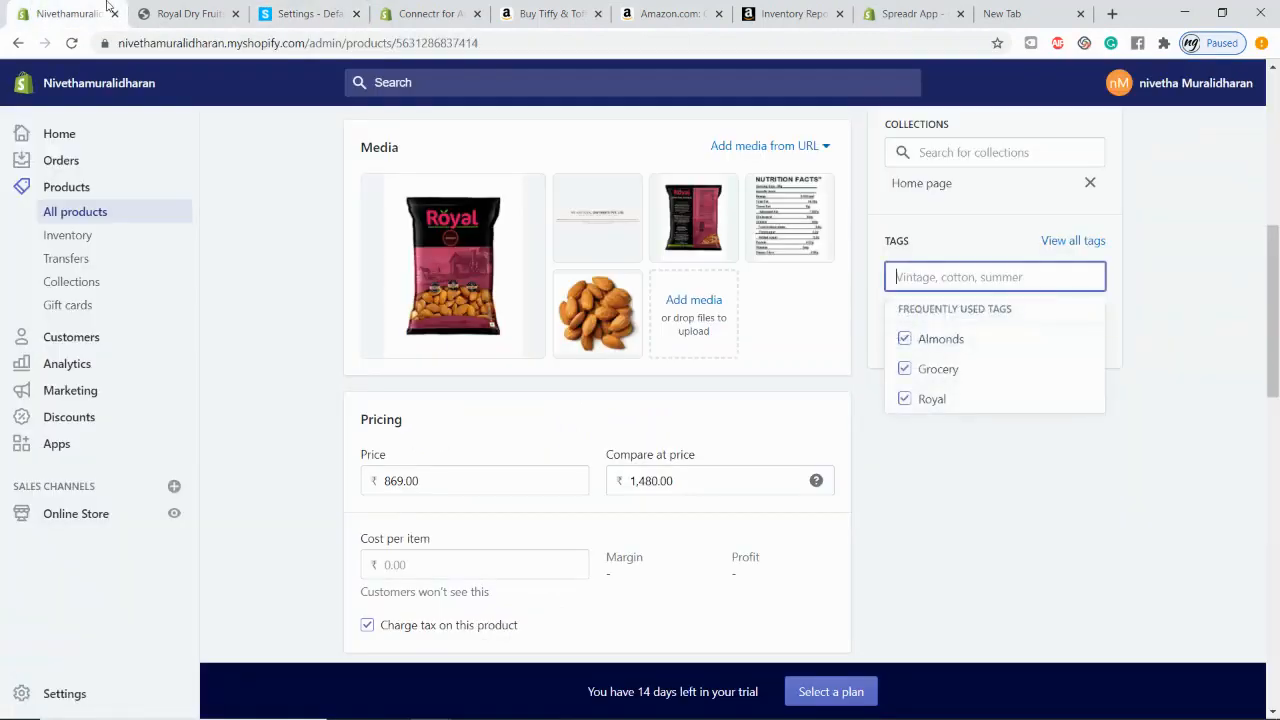
key(ctrl+v)
click(945, 309)
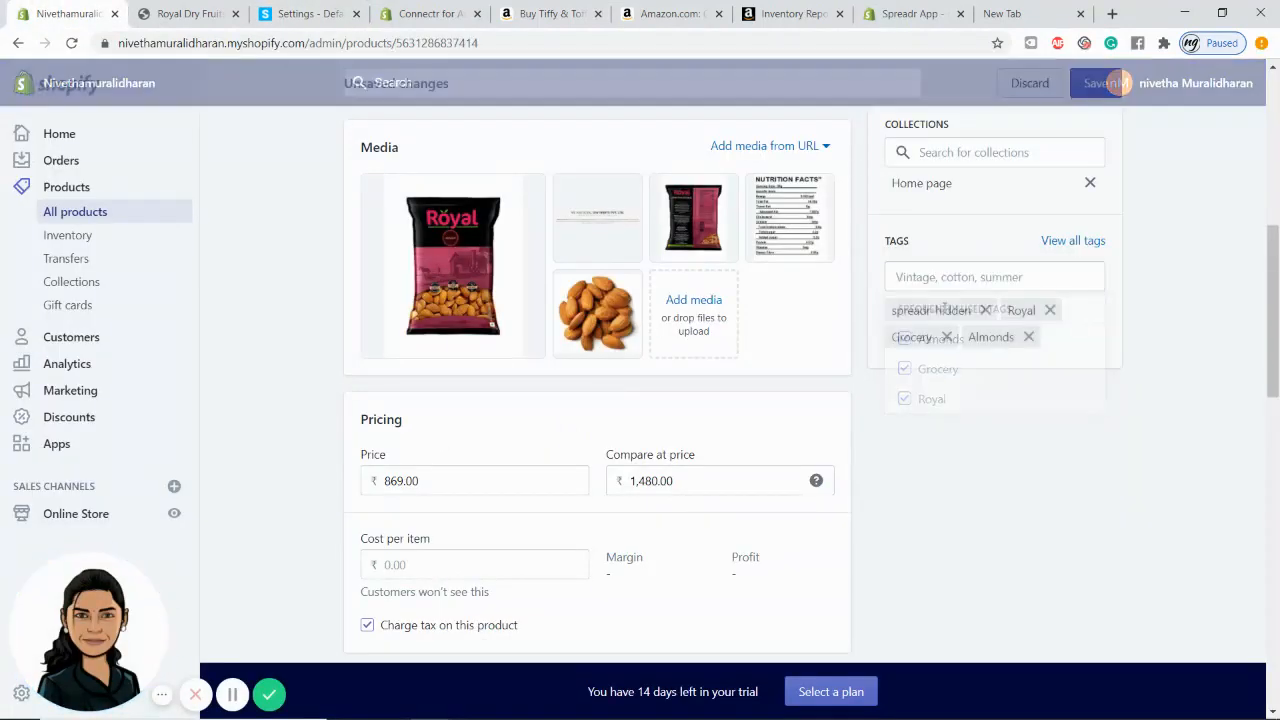
click(1095, 85)
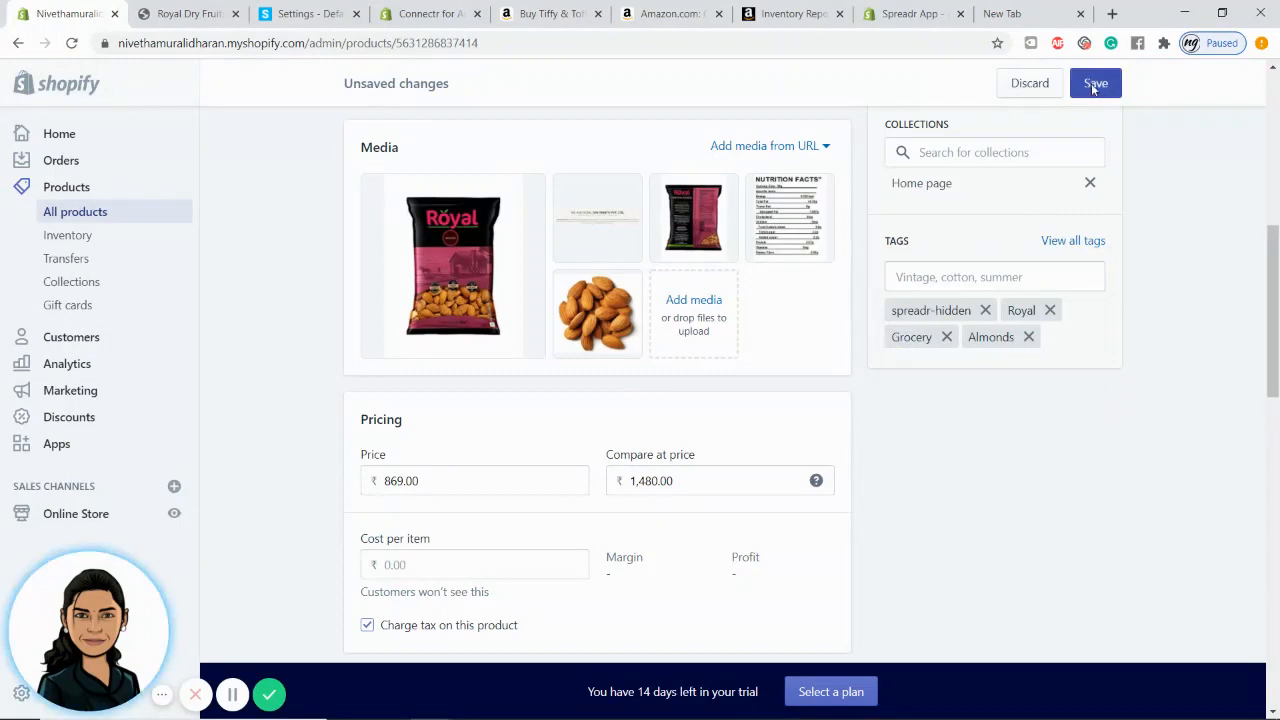
- Close the old almond preview, preview the saved product to check its purchase buttons, and close the new preview
click(236, 14)
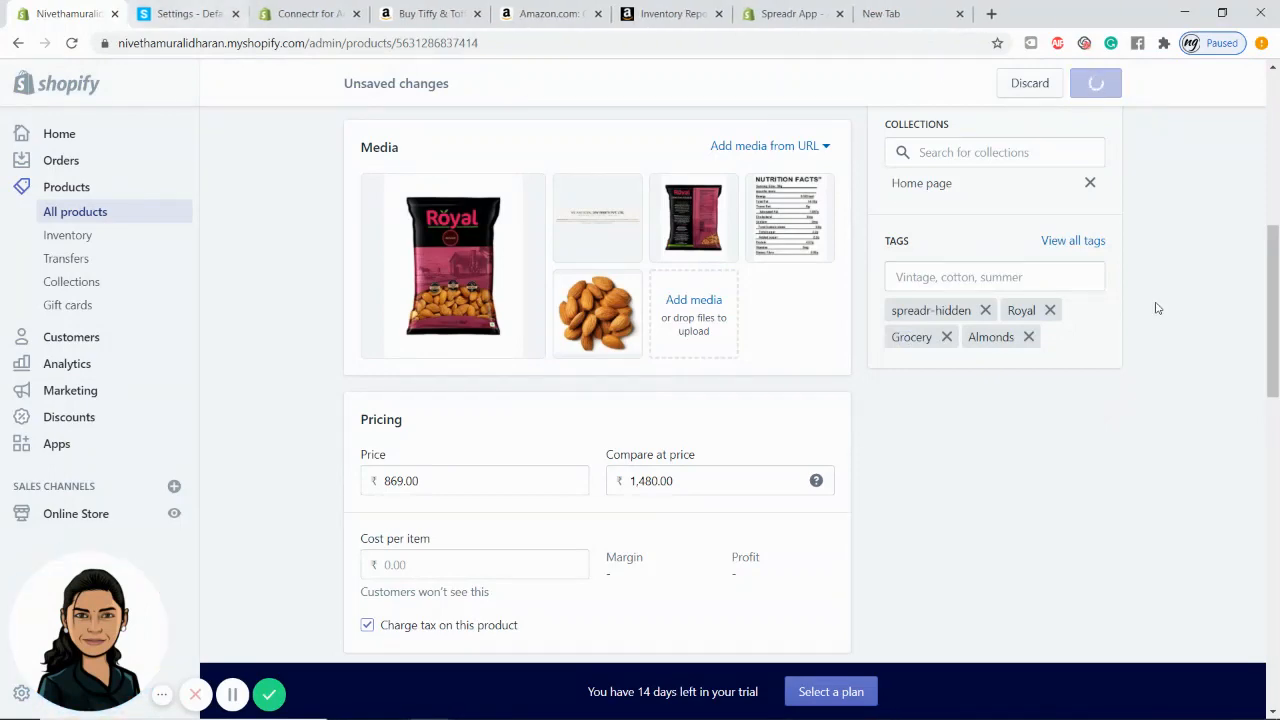
drag(1277, 336, 1277, 155)
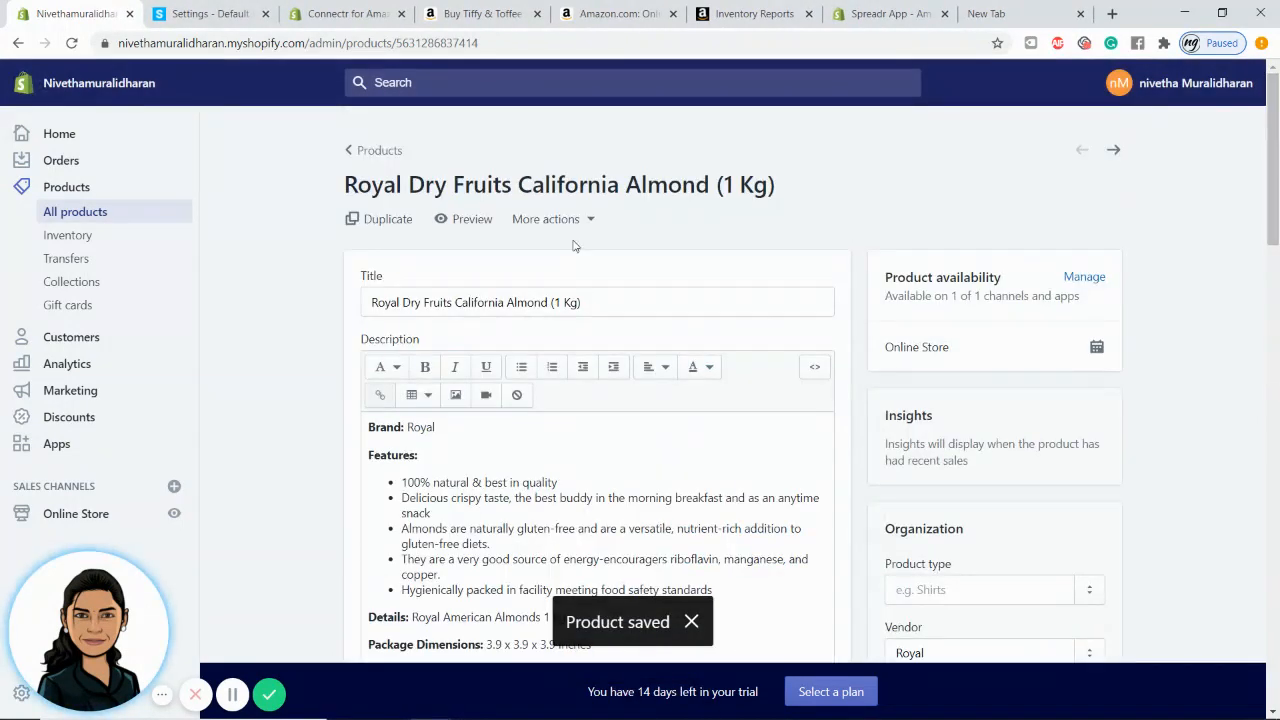
click(470, 219)
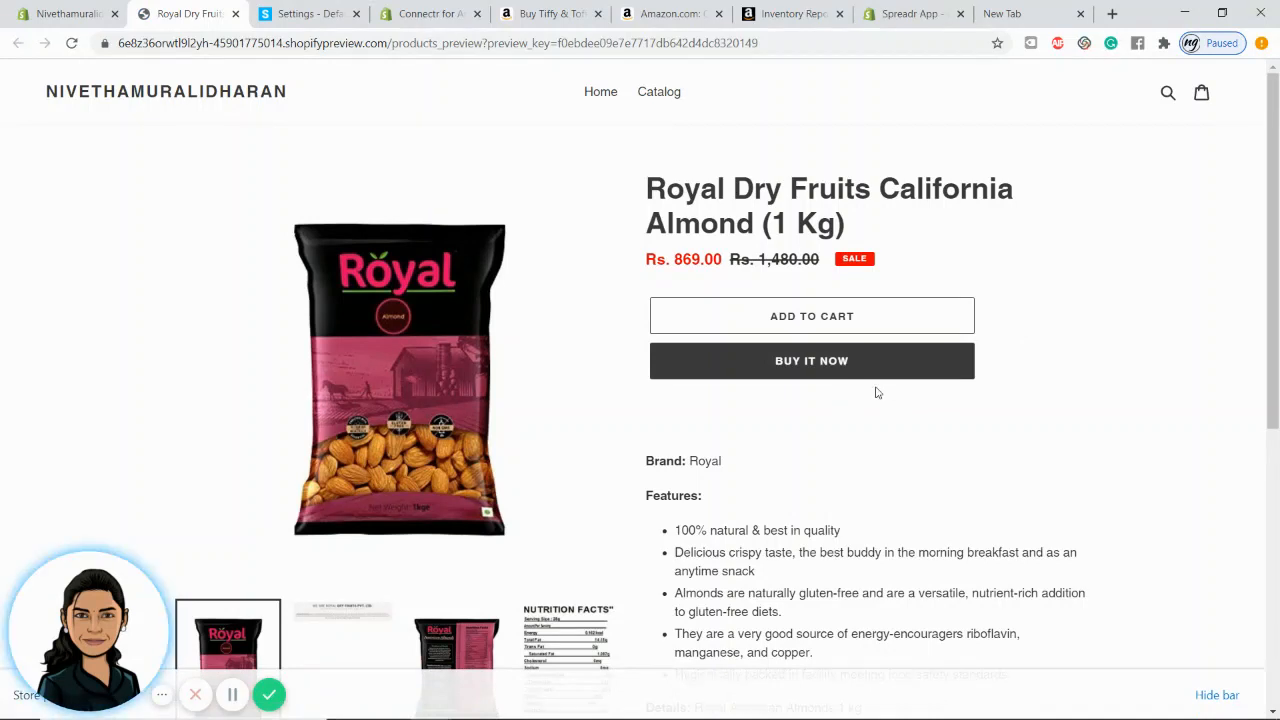
click(235, 14)
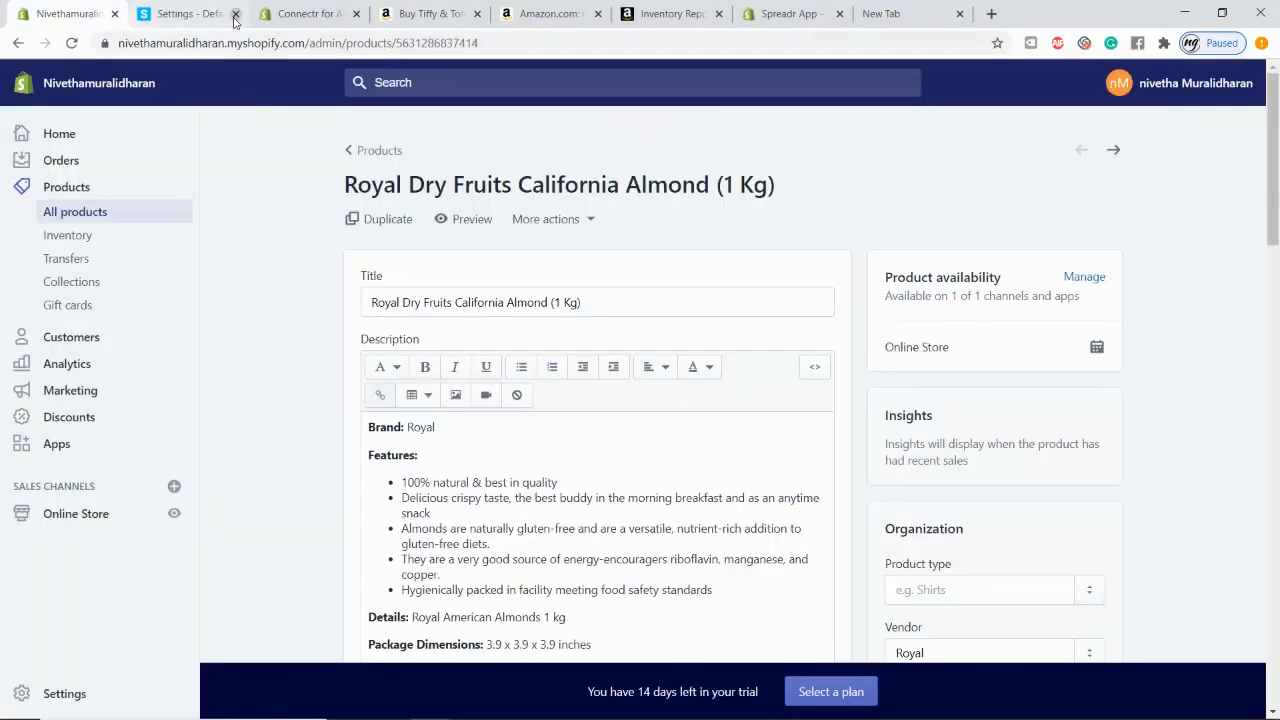
- Return to Spreadr and open its Bulk Import tool at the ASIN list upload section
click(190, 13)
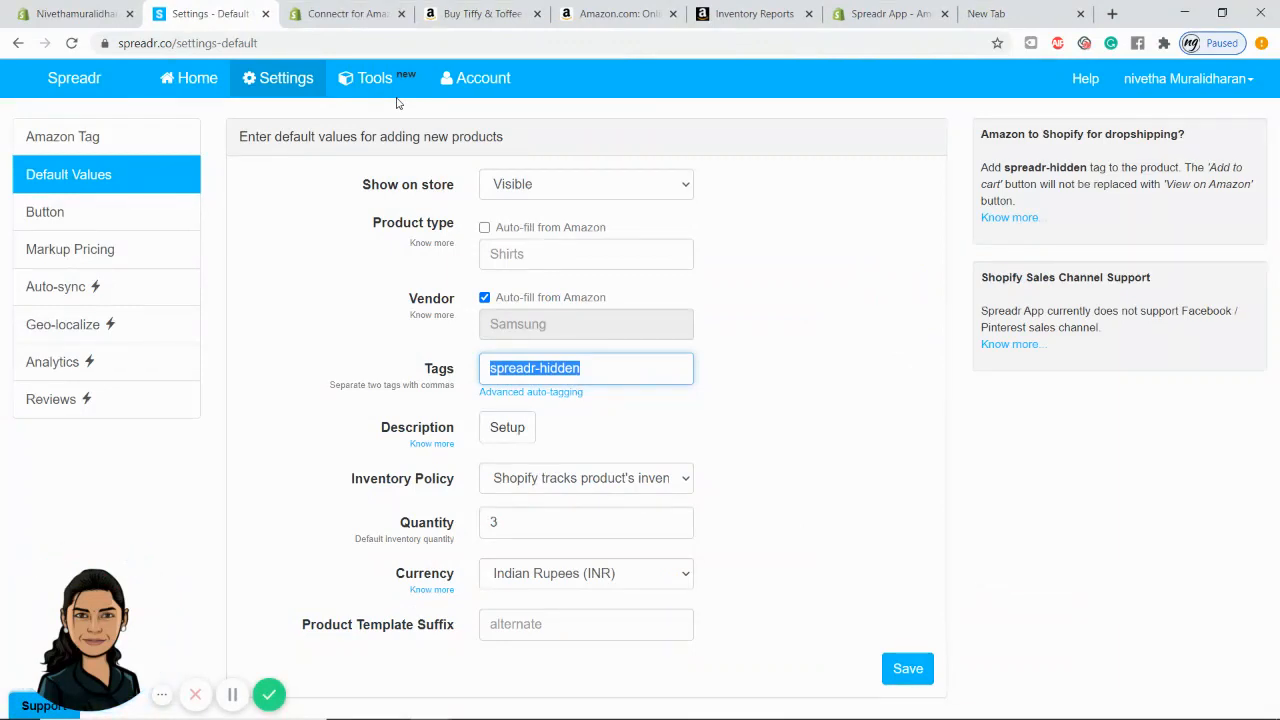
click(370, 79)
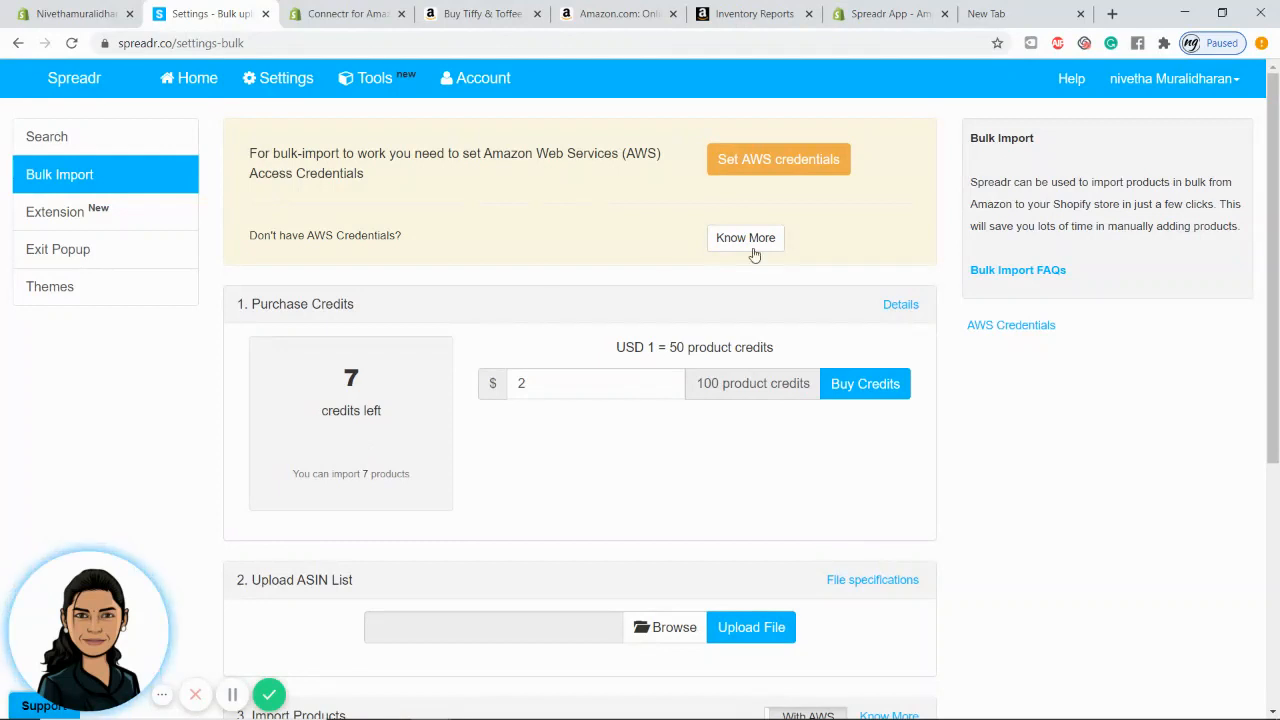
scroll(607, 417, down, 2)
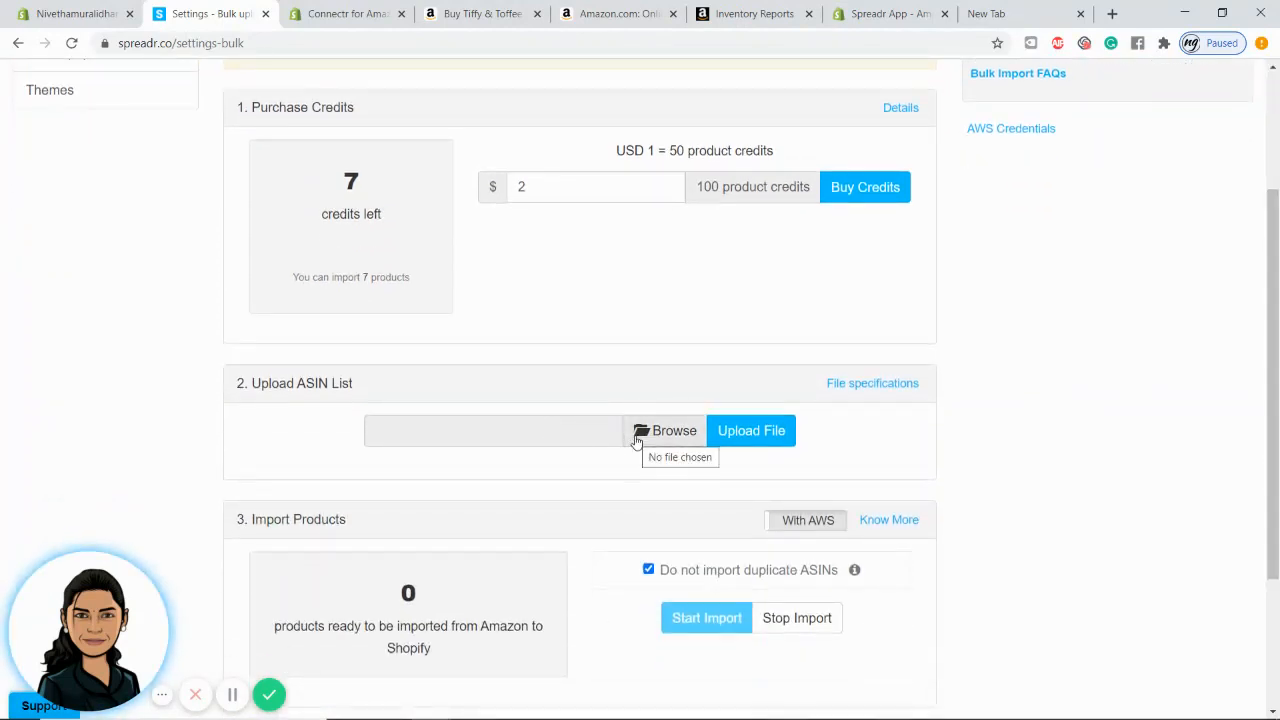
- Switch to Excel, review the ASIN column in the sample file workbook, and return to Spreadr's bulk import page
key(alt+Tab)
key(alt+Tab)
key(alt+Tab)
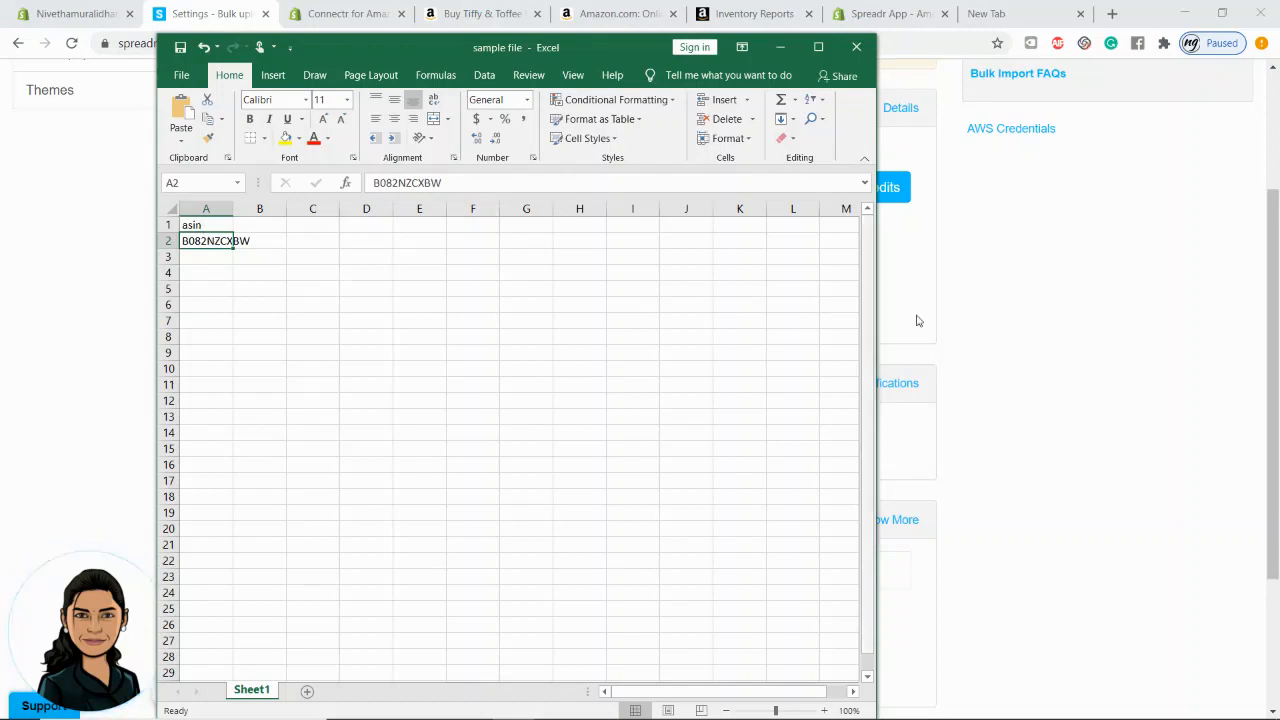
click(990, 302)
- Choose sample file.xlsx as the ASIN list and upload it to Spreadr
click(668, 436)
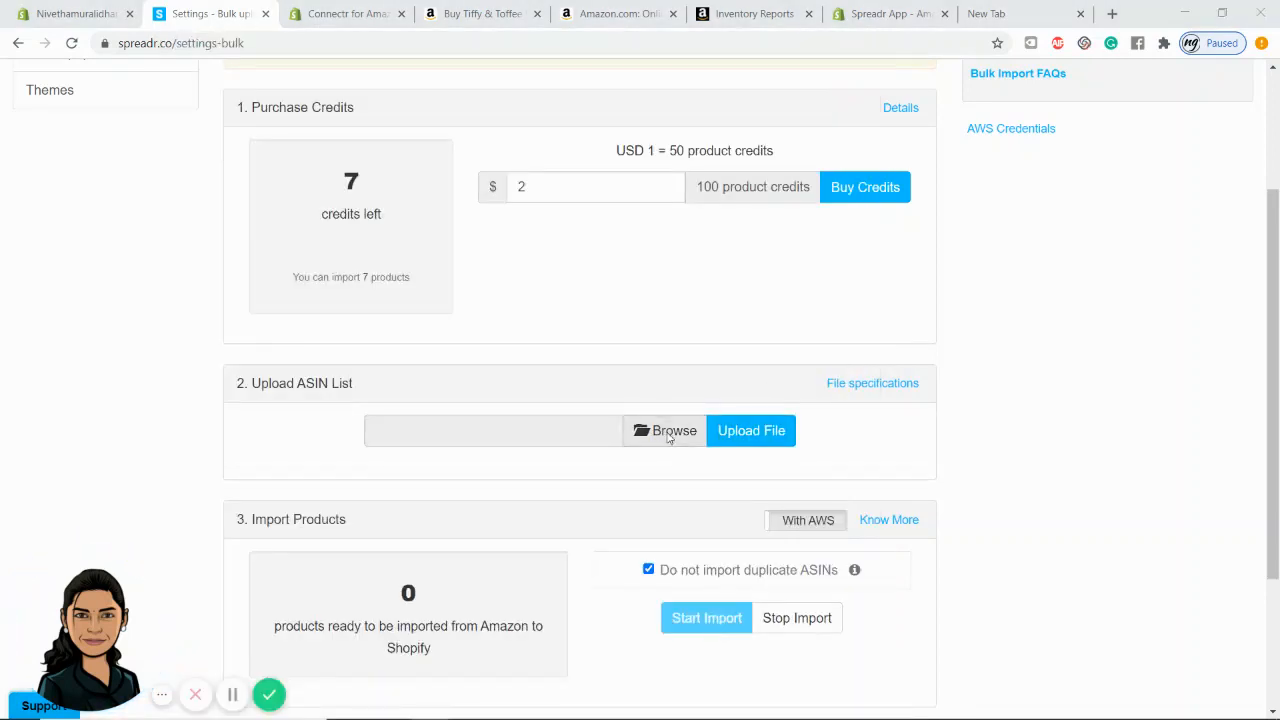
double_click(140, 147)
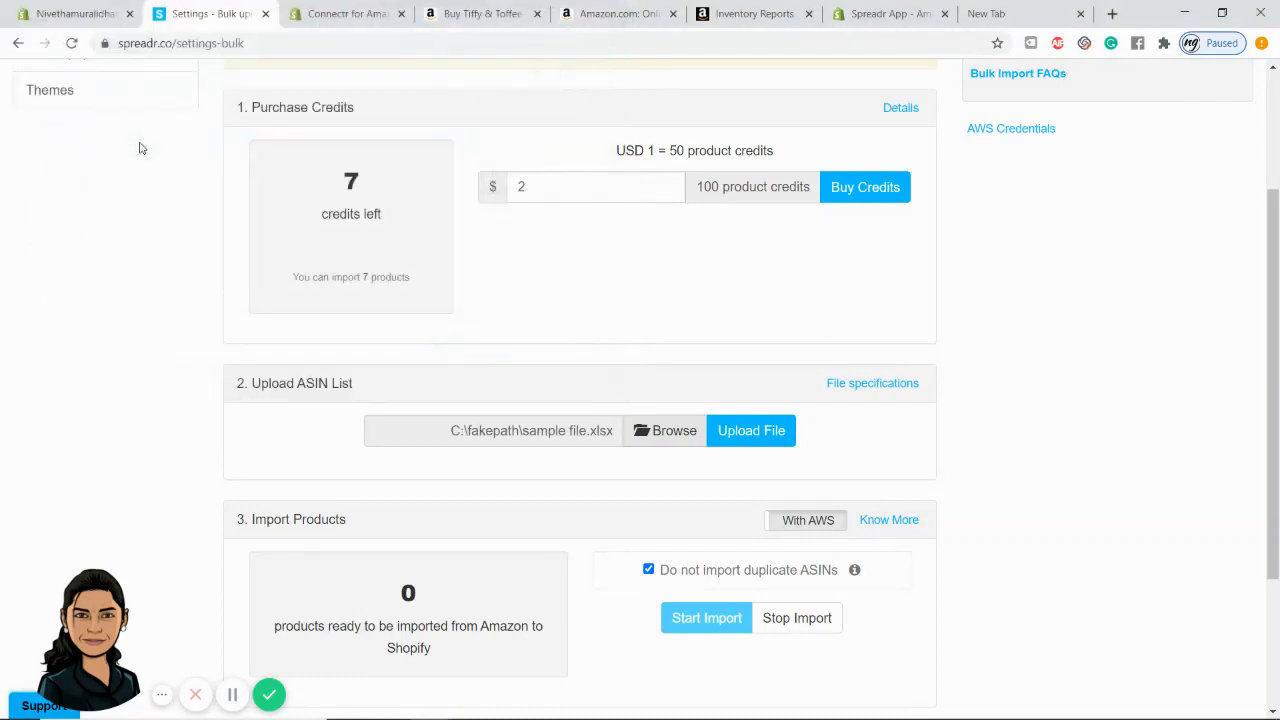
click(776, 430)
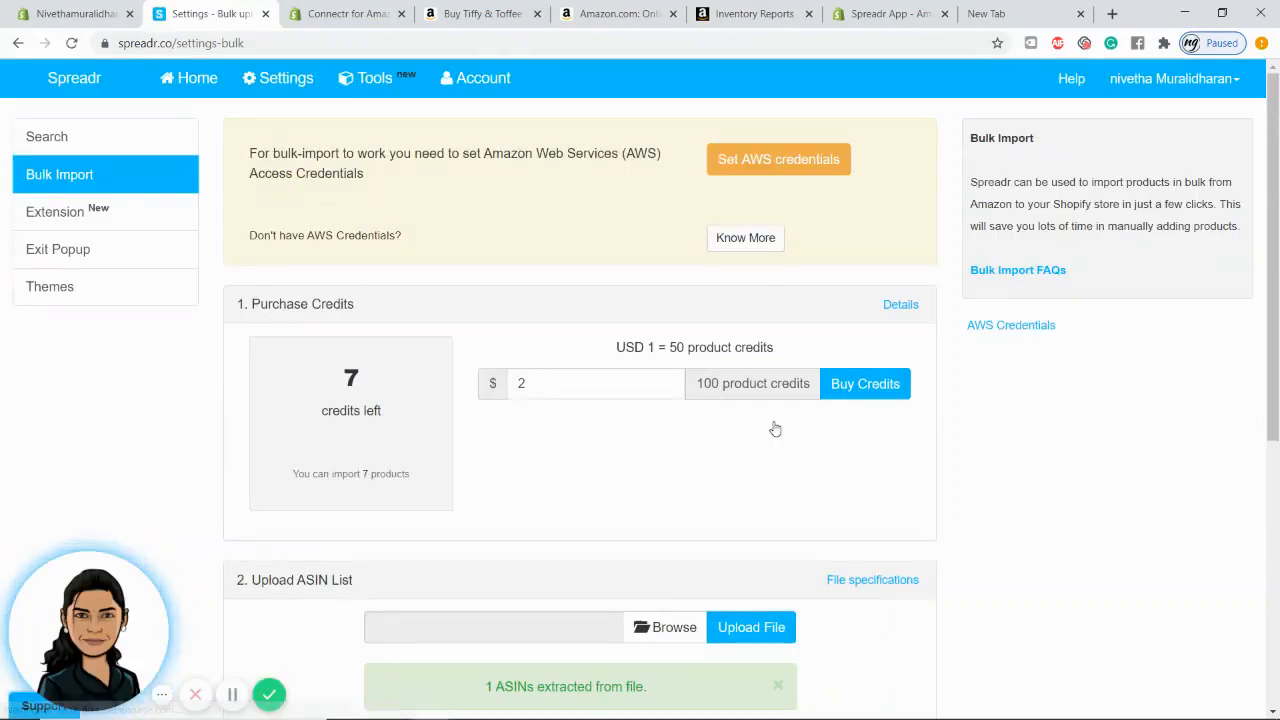
- Check the ASIN extraction message and start the bulk import from Amazon to Shopify with duplicate ASINs excluded
scroll(740, 380, down, 3)
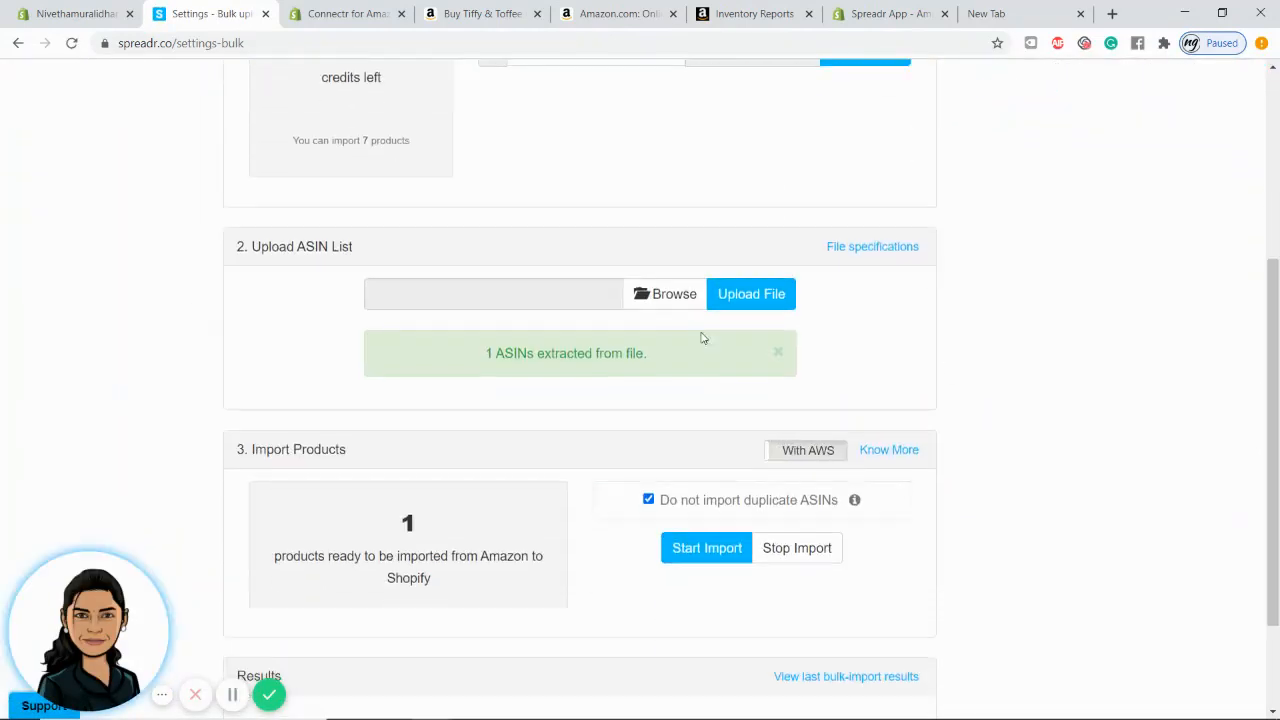
drag(485, 358, 667, 372)
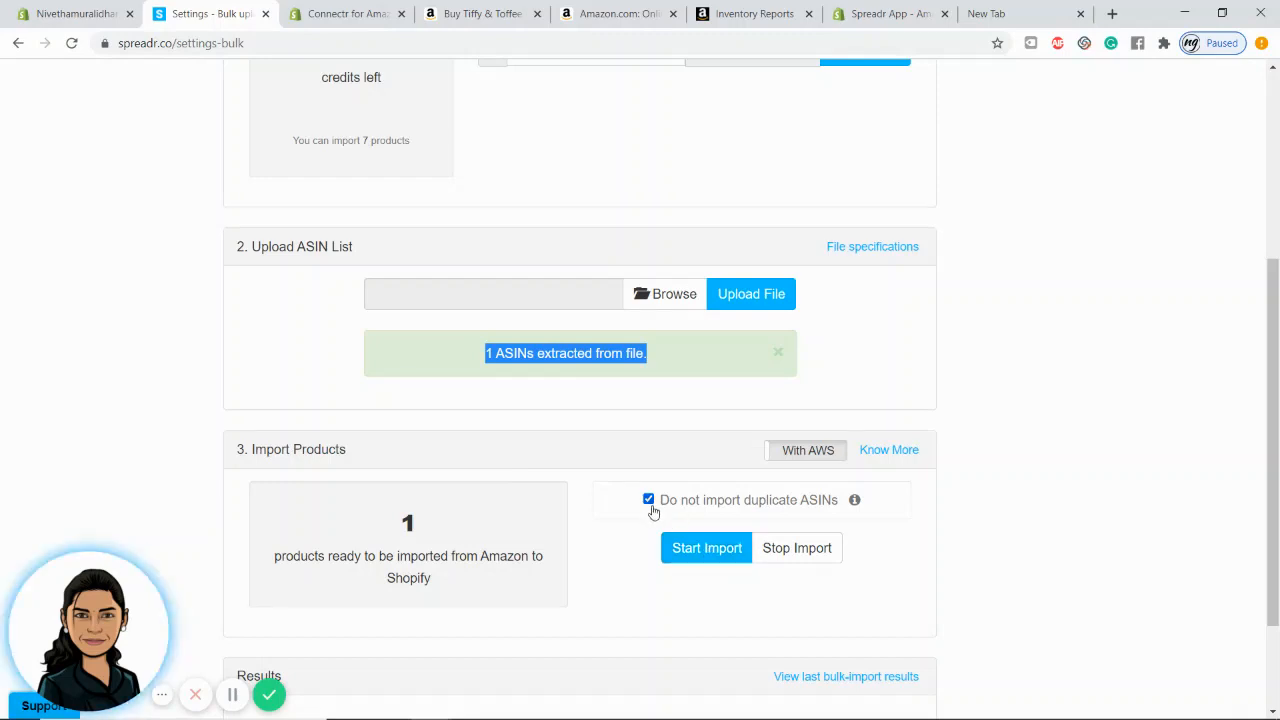
click(707, 556)
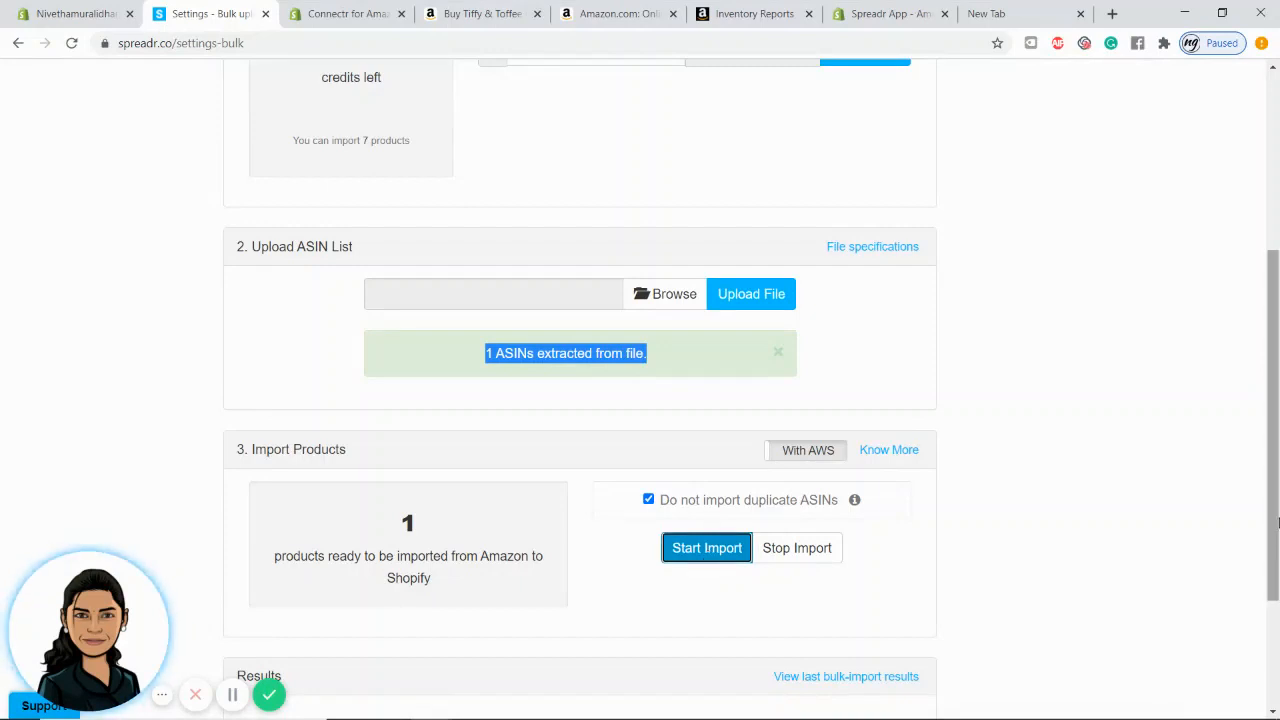
- Close the finished bulk import's message, switch to the Shopify admin, and check the imported product in the full product list
drag(1275, 522, 1275, 598)
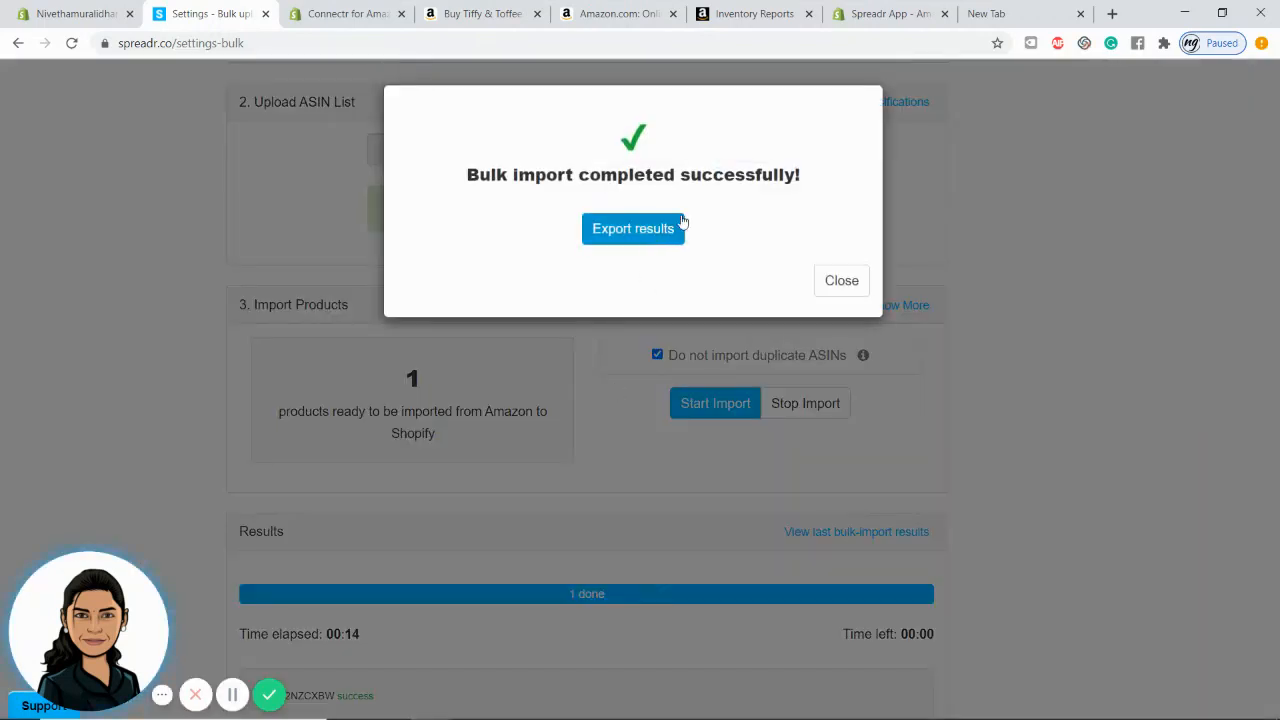
click(840, 281)
click(70, 13)
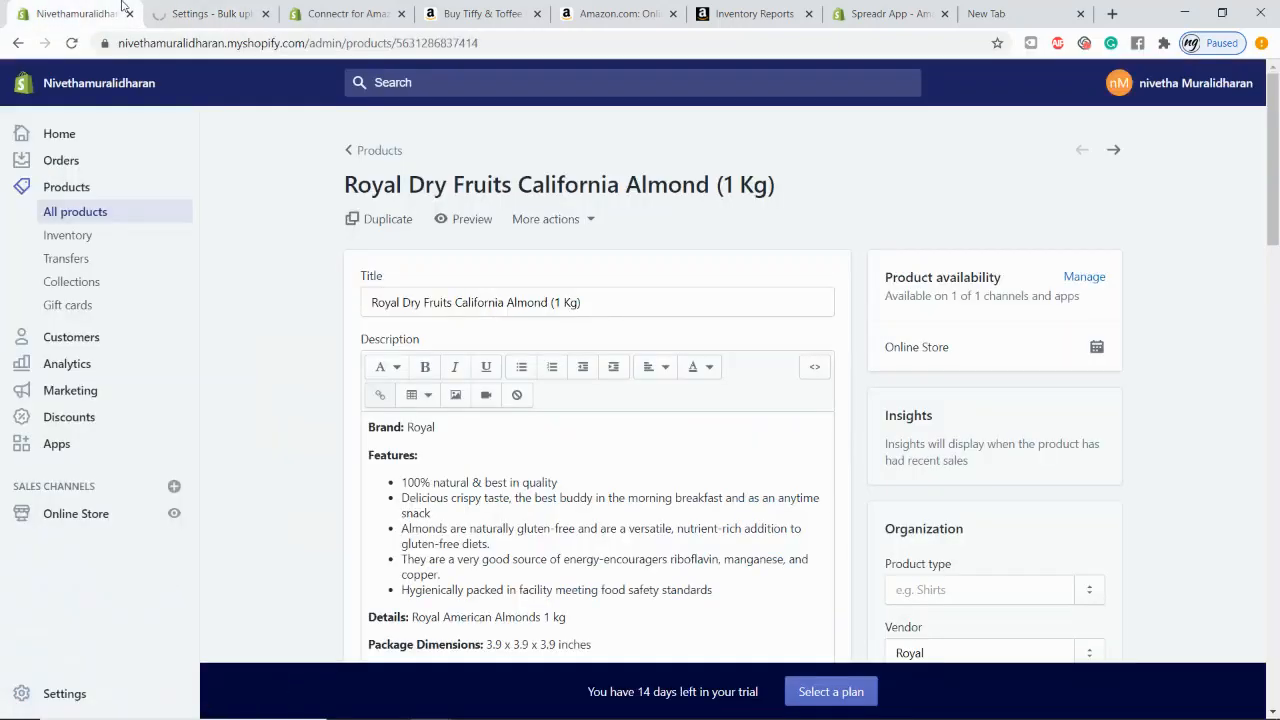
click(80, 218)
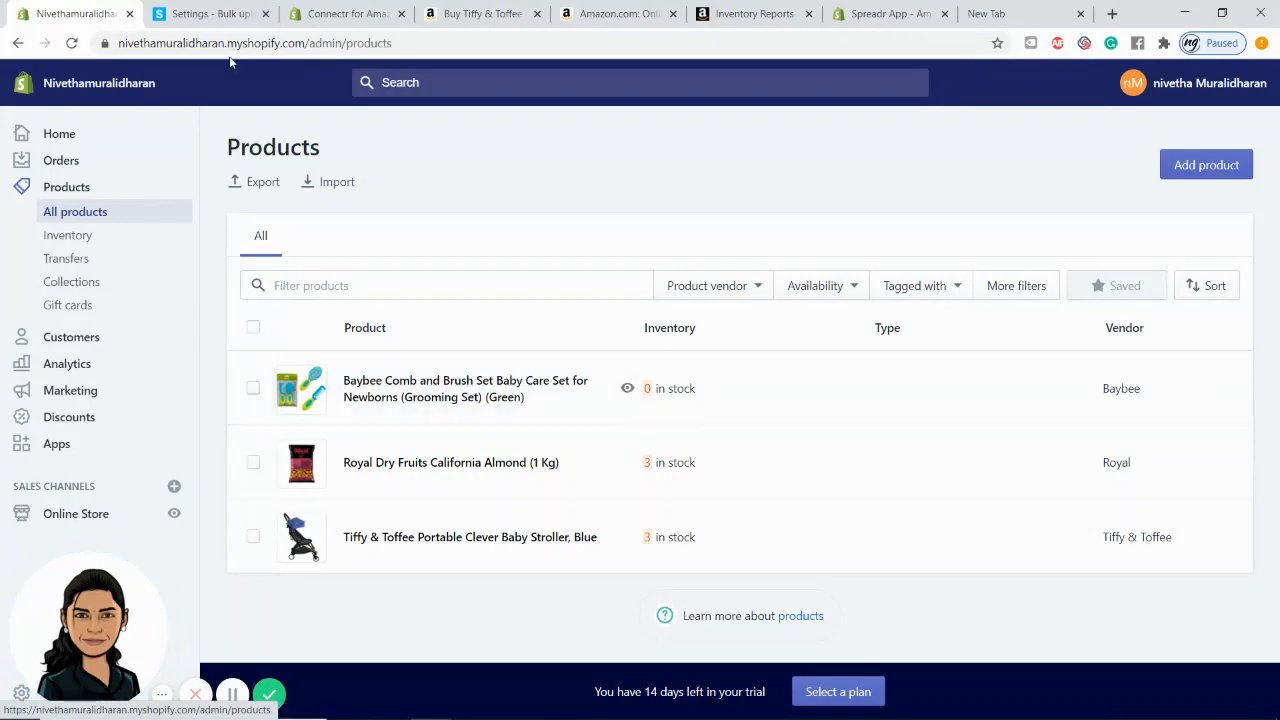
- Return to Spreadr and open its home dashboard with the list of added products
click(211, 8)
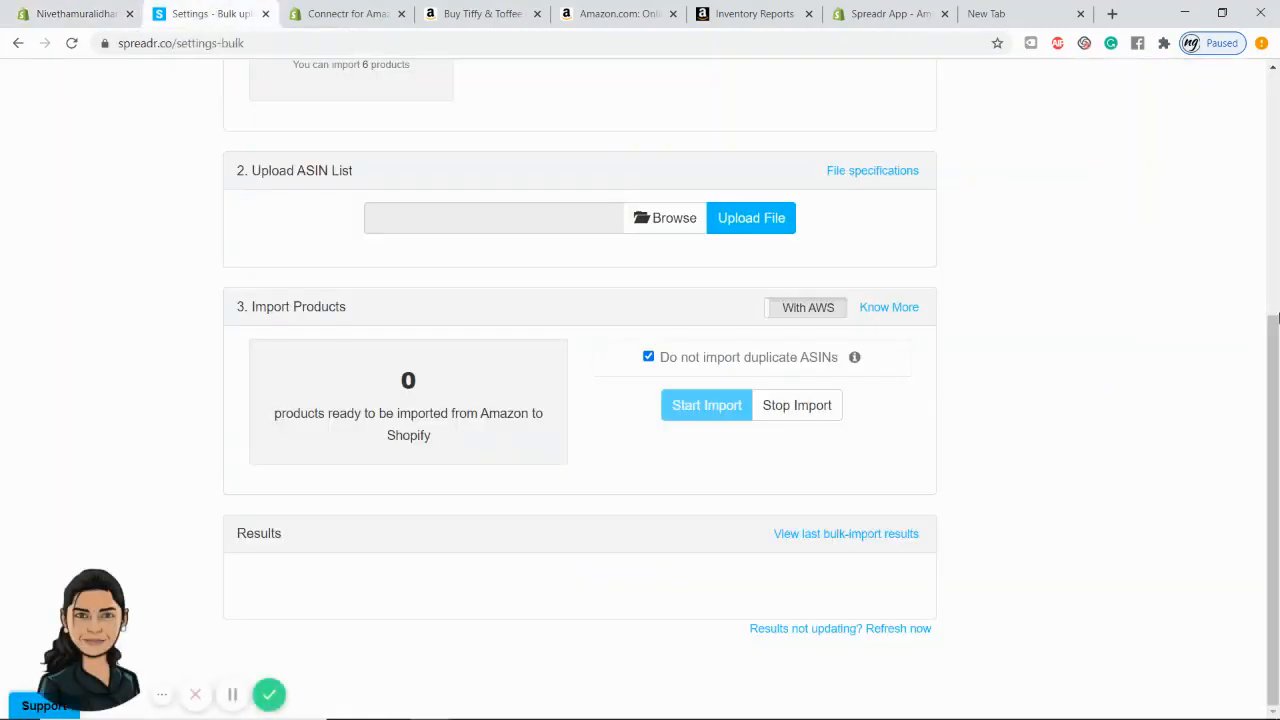
click(1274, 186)
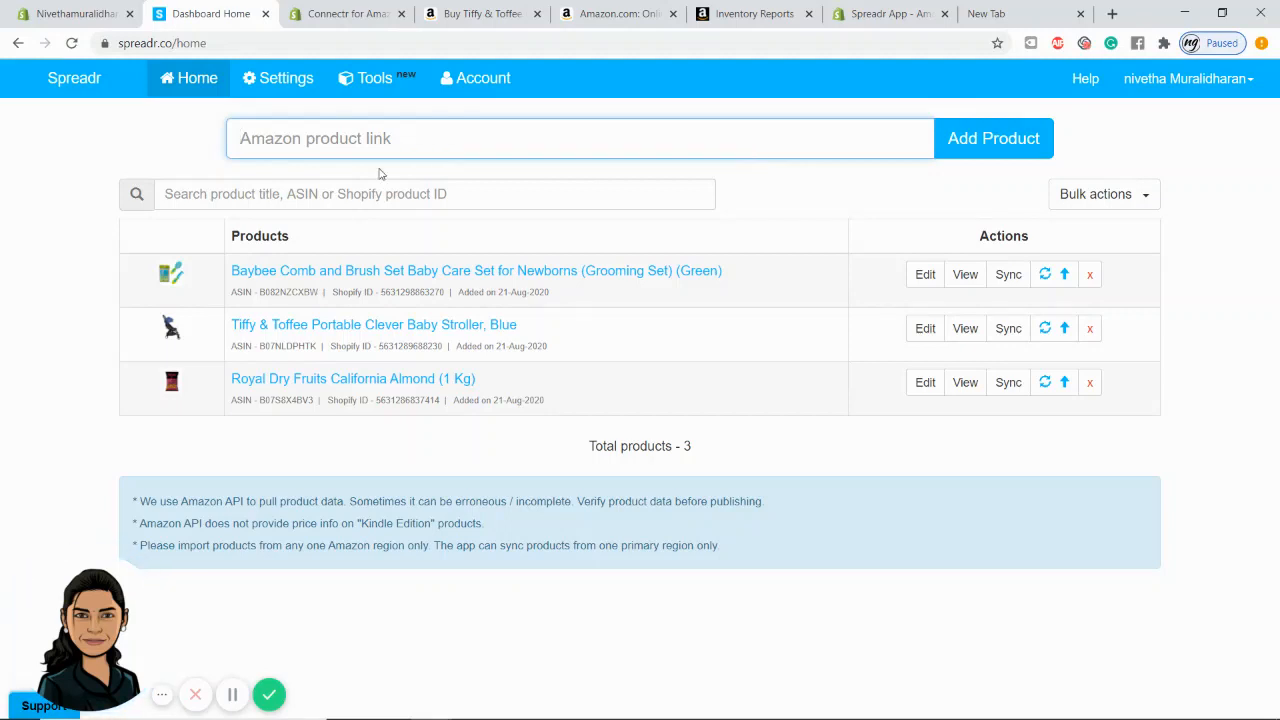
- Switch to Amazon Seller Central's Inventory Reports page and request an Active Listings Report
click(760, 13)
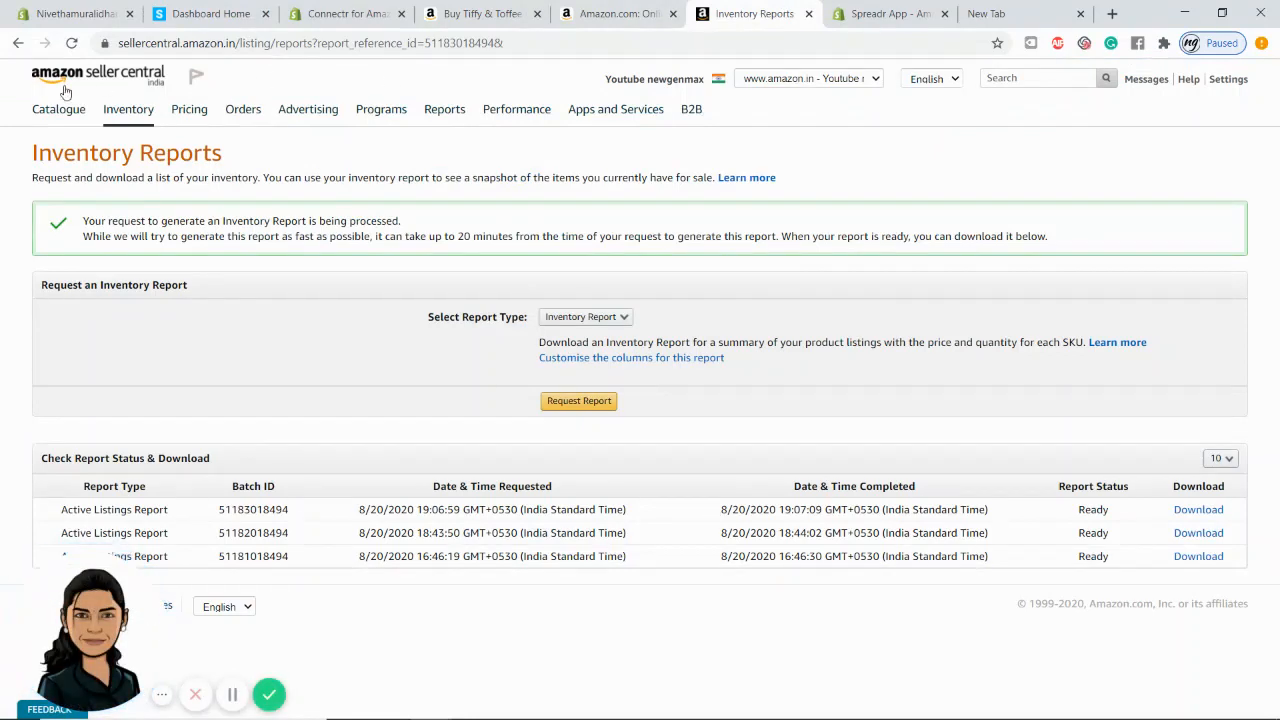
mouse_move(128, 109)
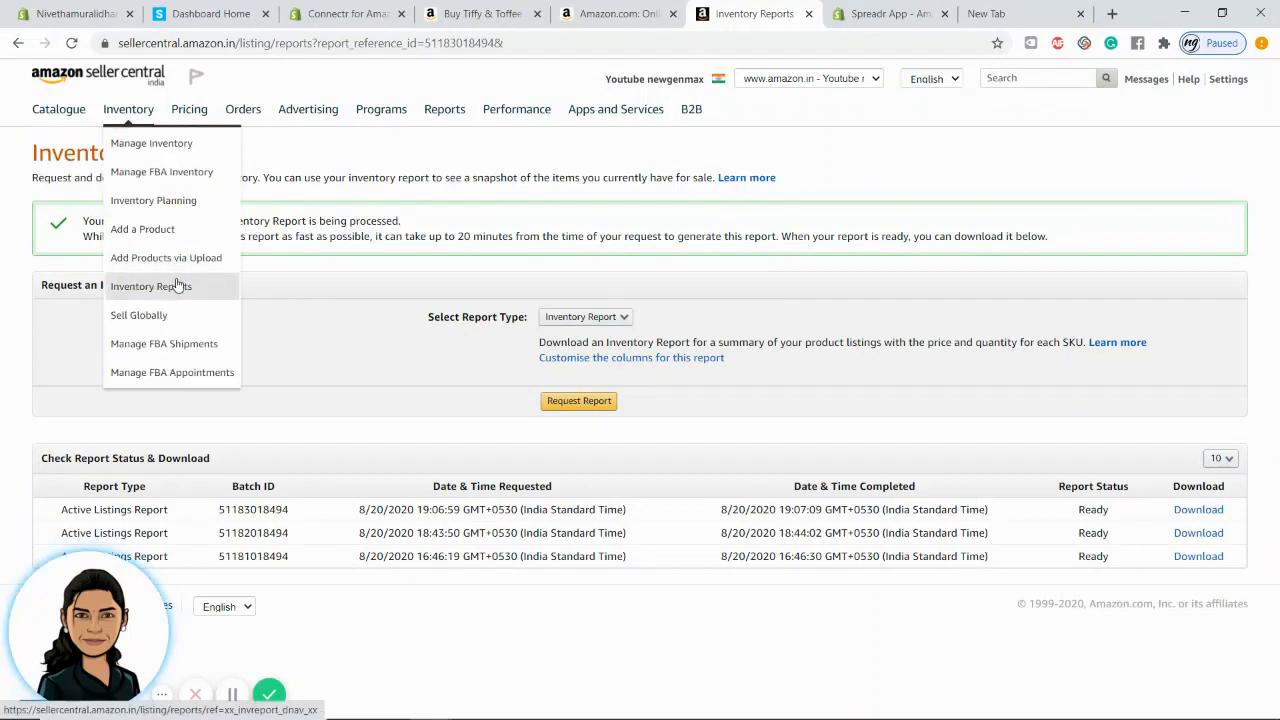
click(586, 316)
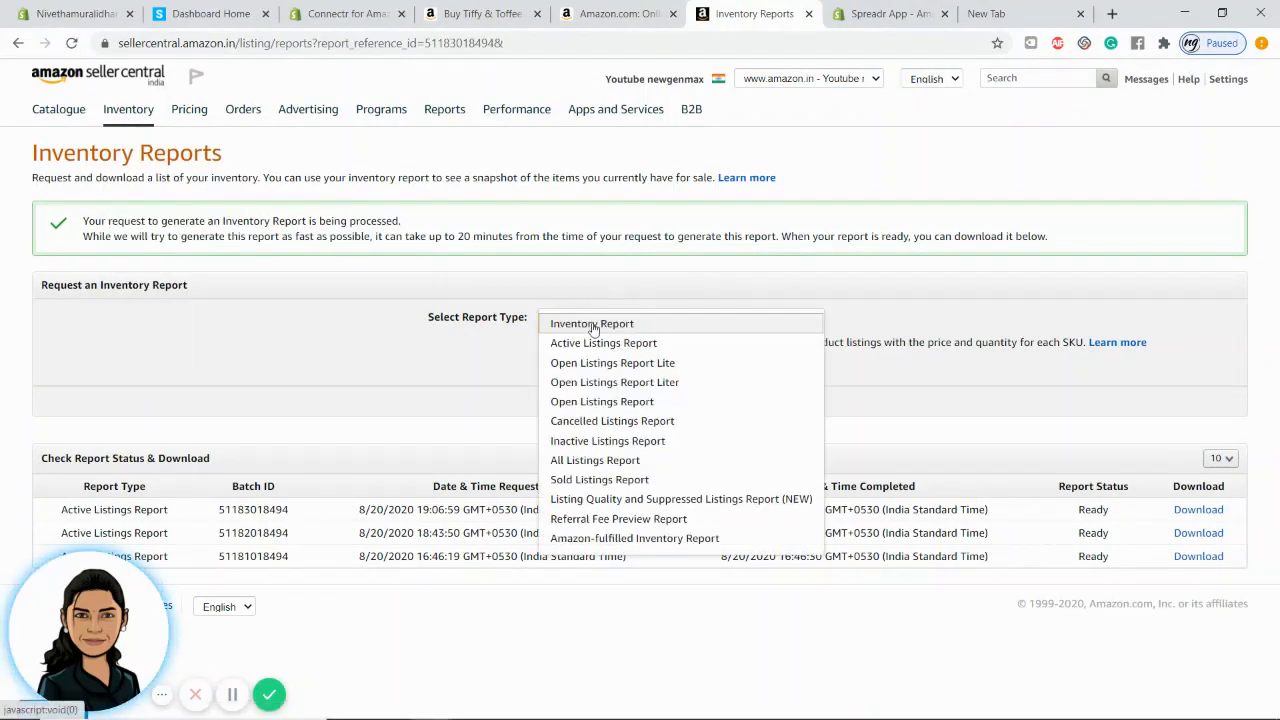
click(598, 344)
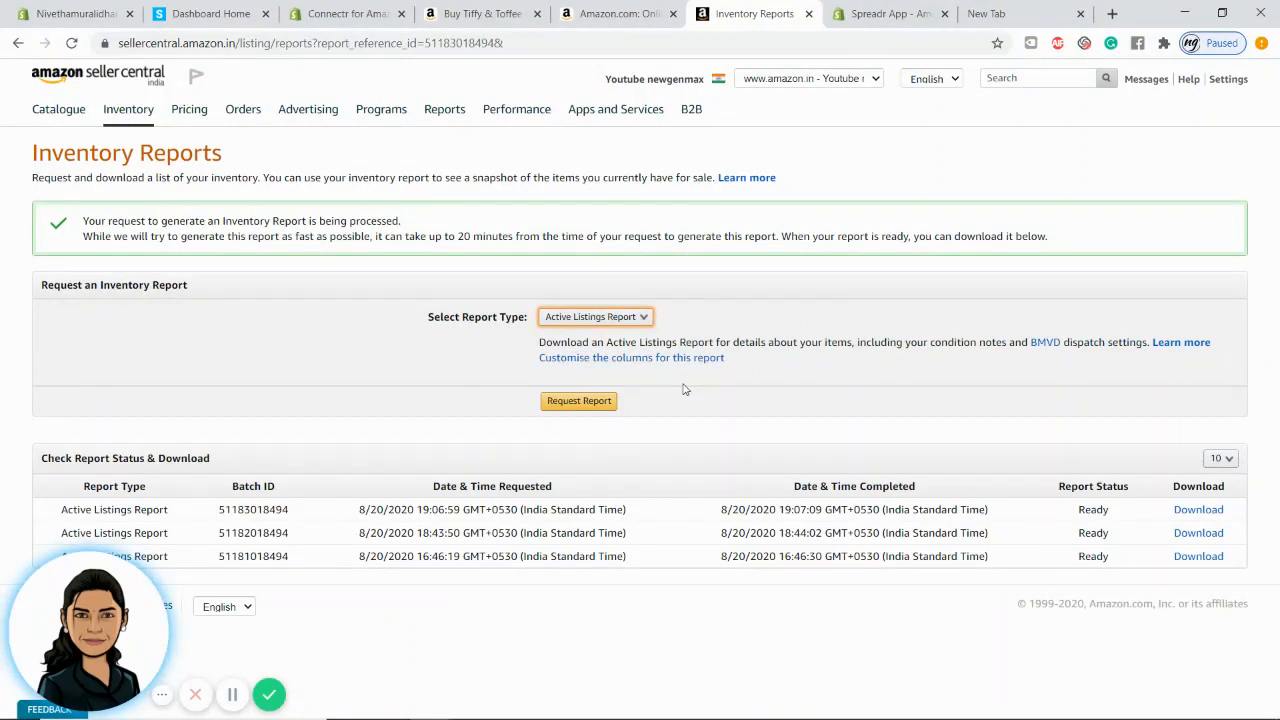
click(595, 412)
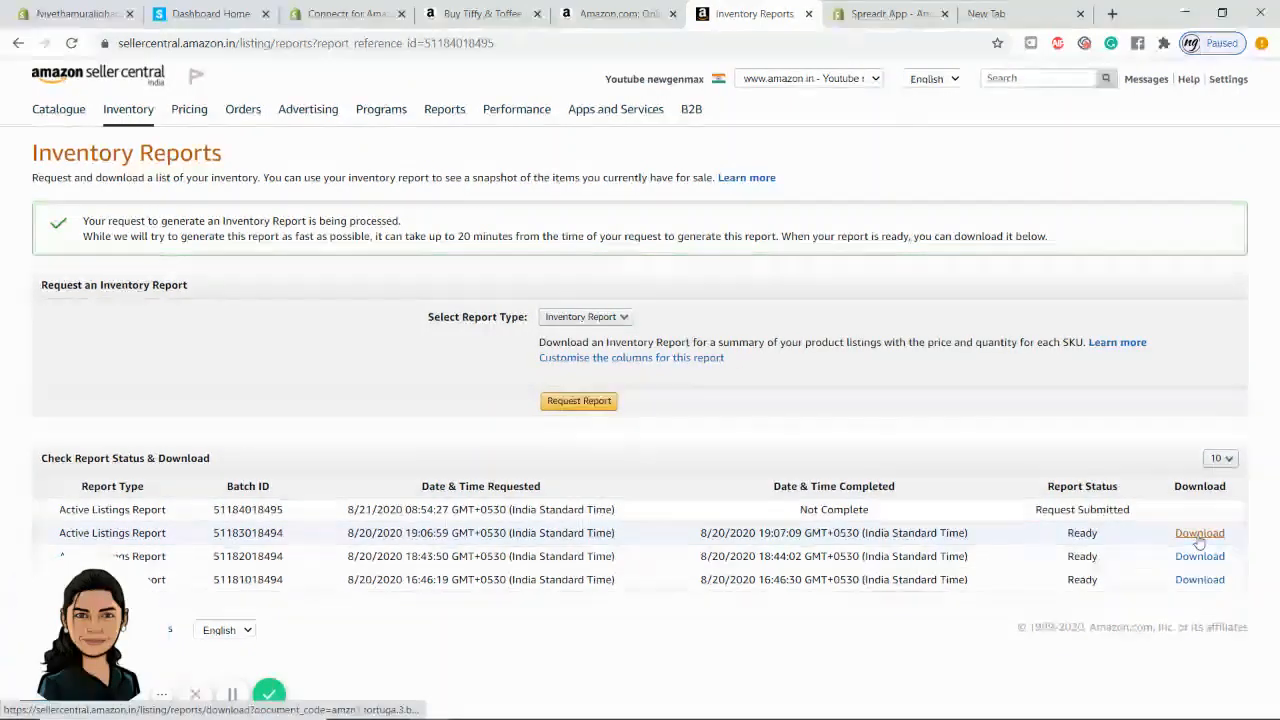
- Download the latest ready Active Listings Report and copy its entire text into a new Excel workbook
click(1198, 537)
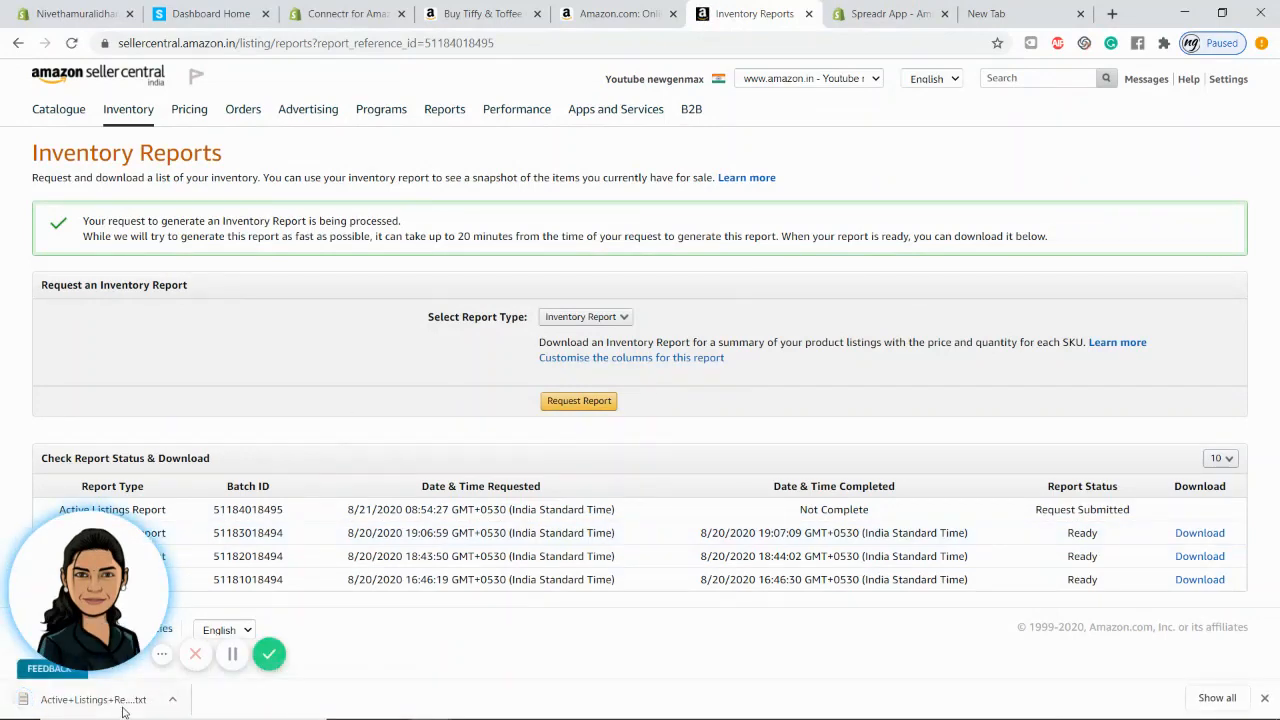
click(118, 705)
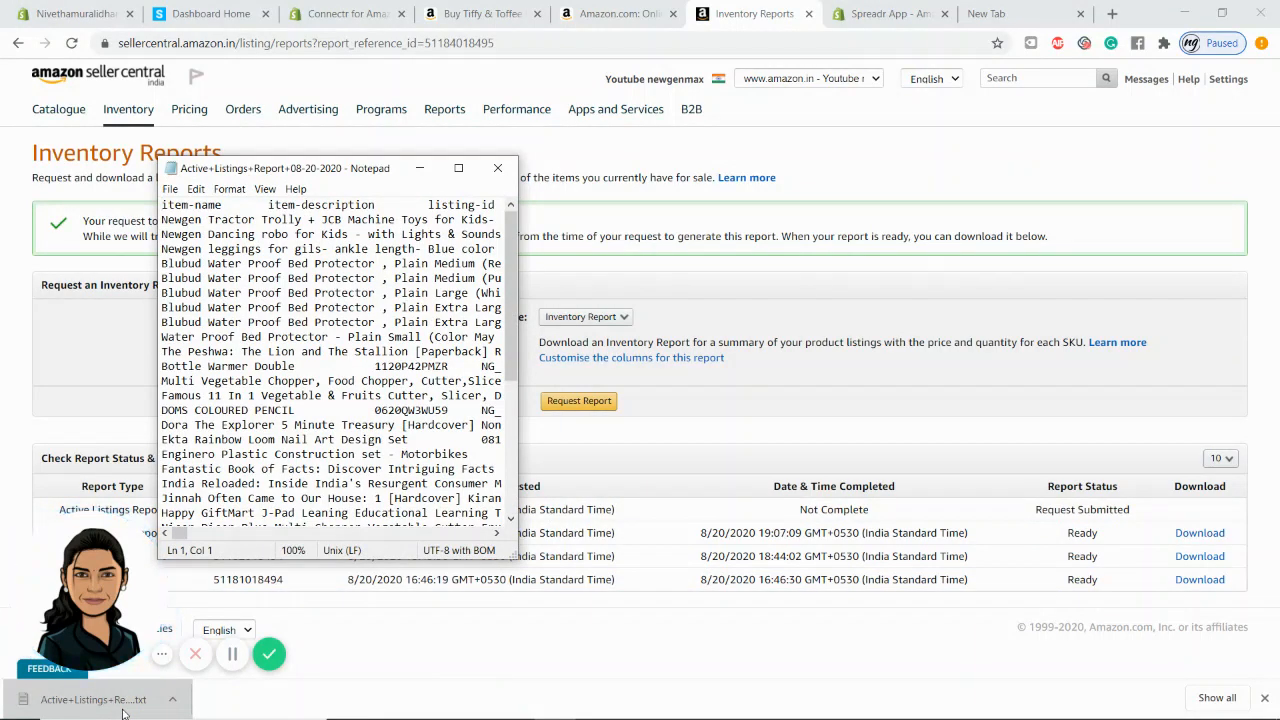
key(ctrl+a)
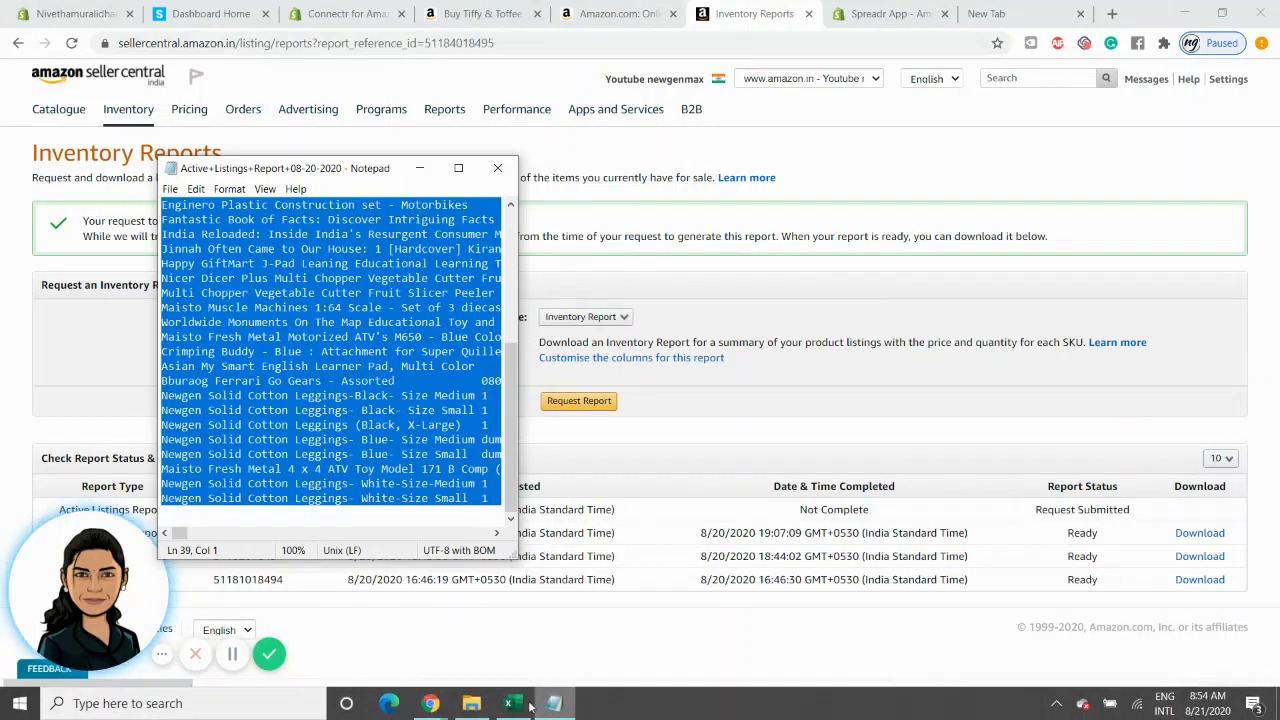
click(515, 703)
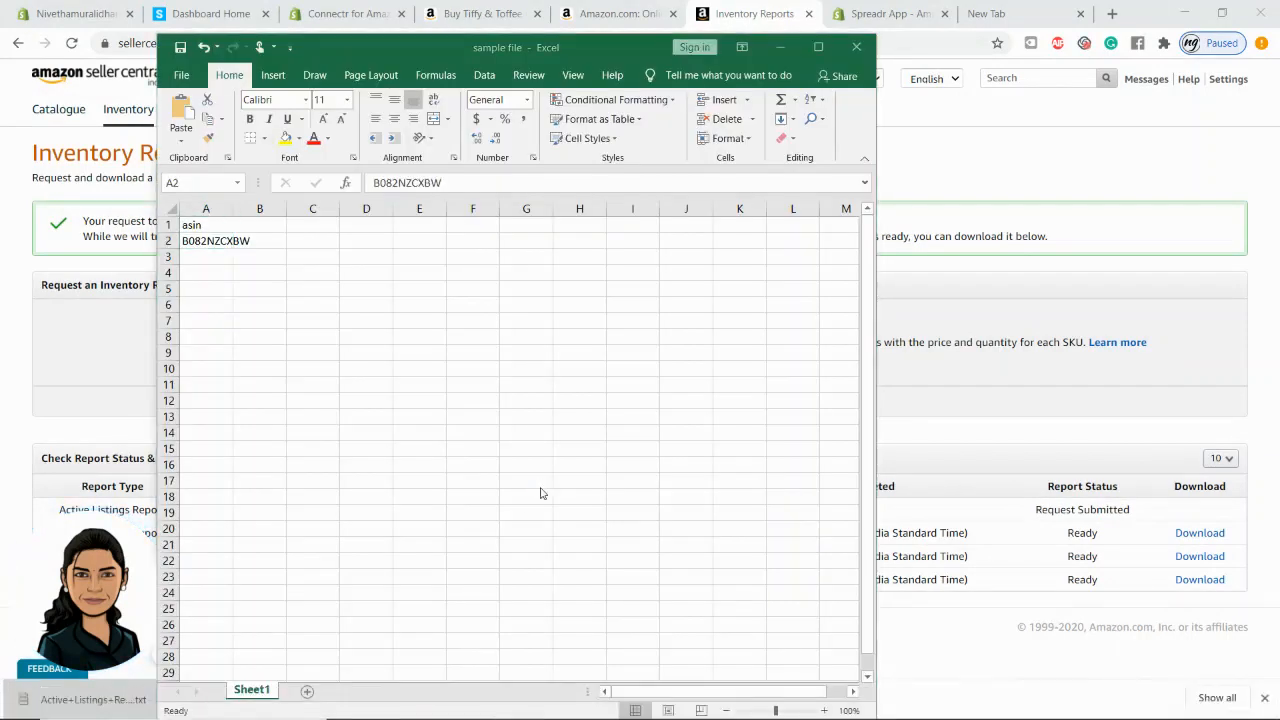
key(ctrl+n)
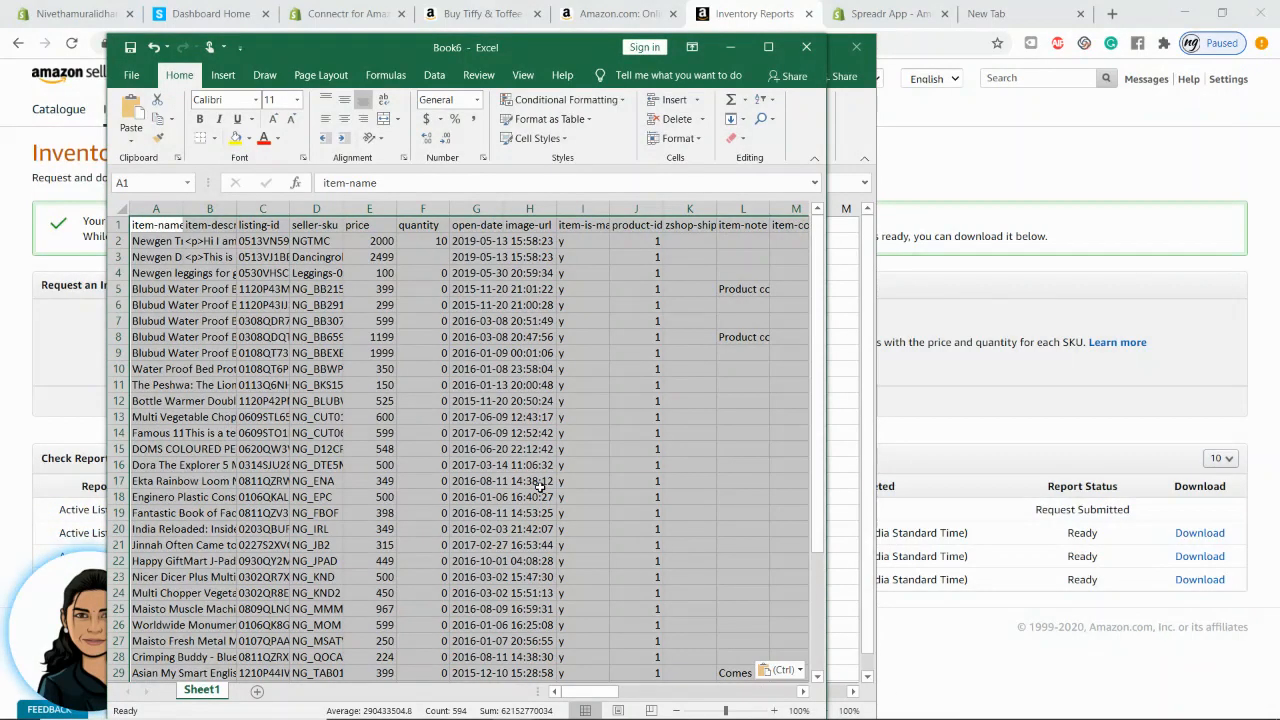
- Find the asin1 column in the pasted listings report and copy the whole column
click(693, 276)
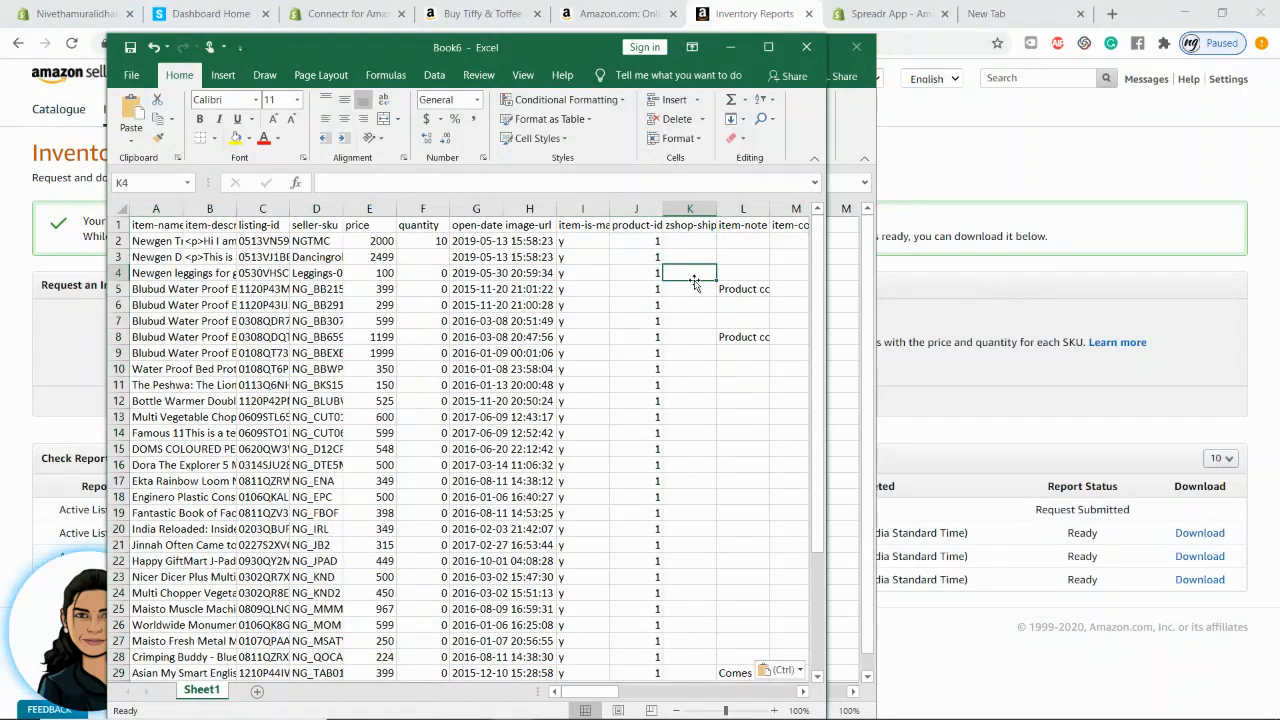
key(ctrl+f)
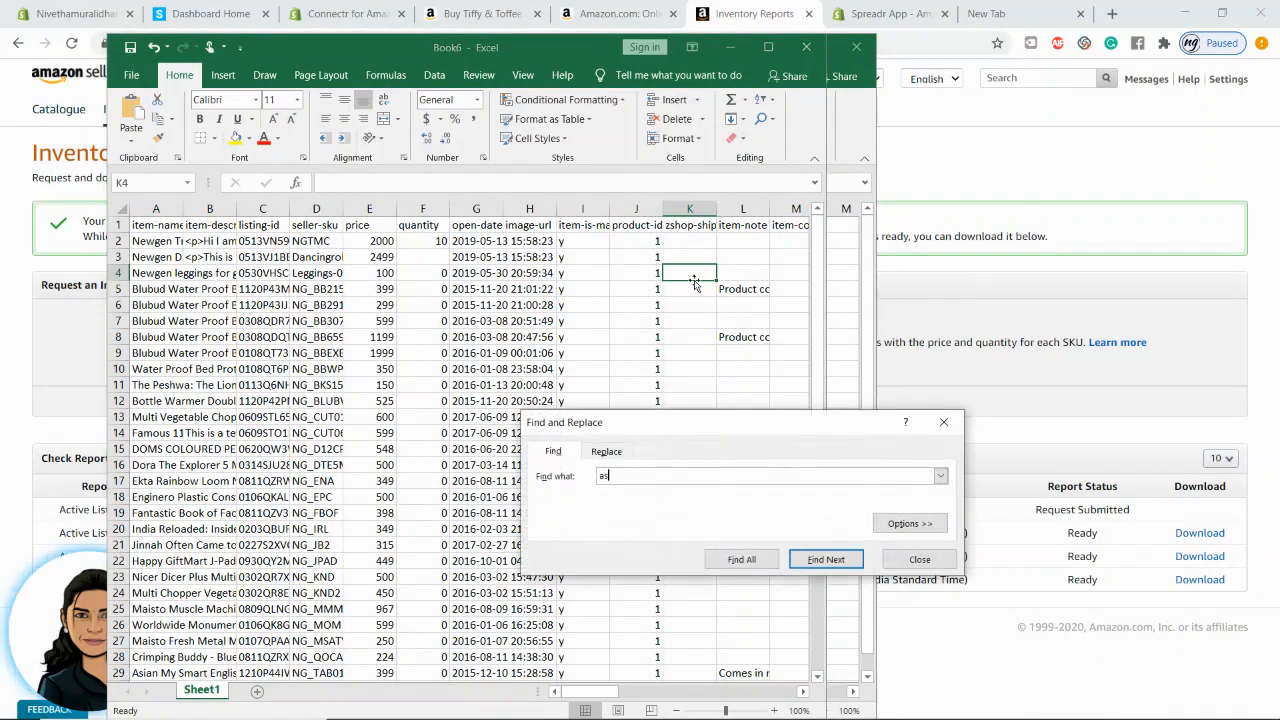
key(Return)
key(Escape)
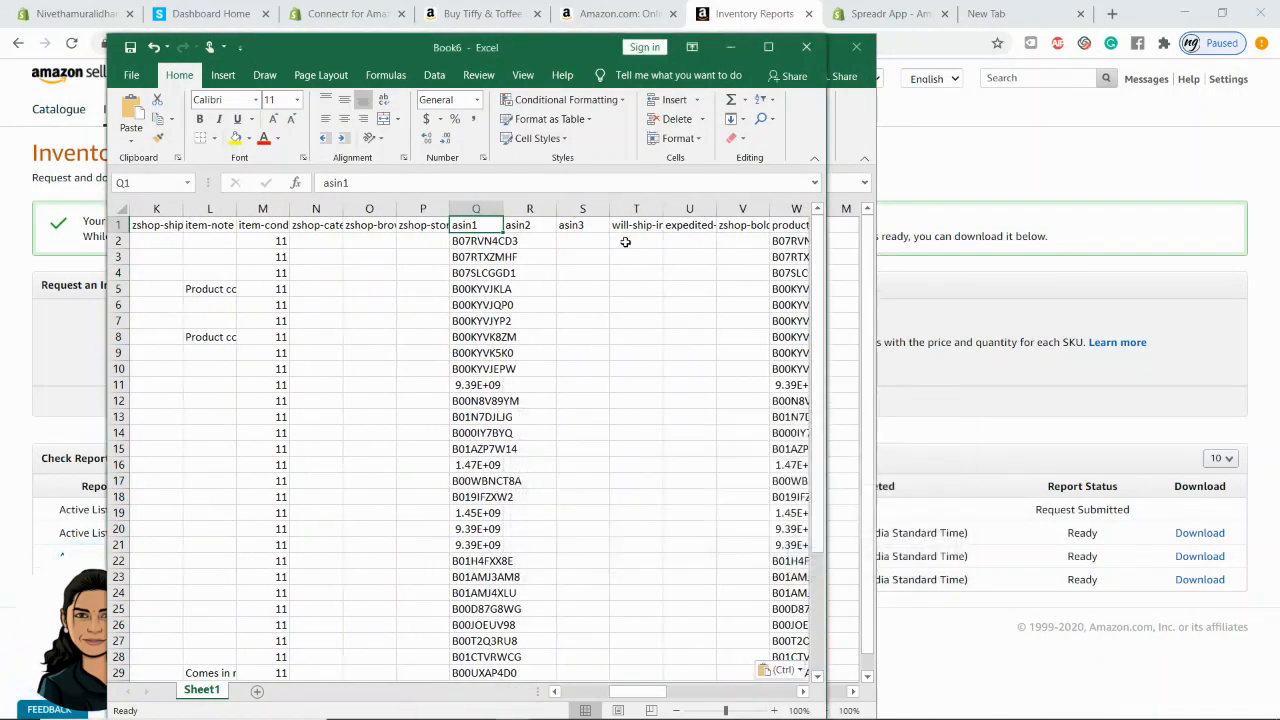
click(483, 208)
key(ctrl+c)
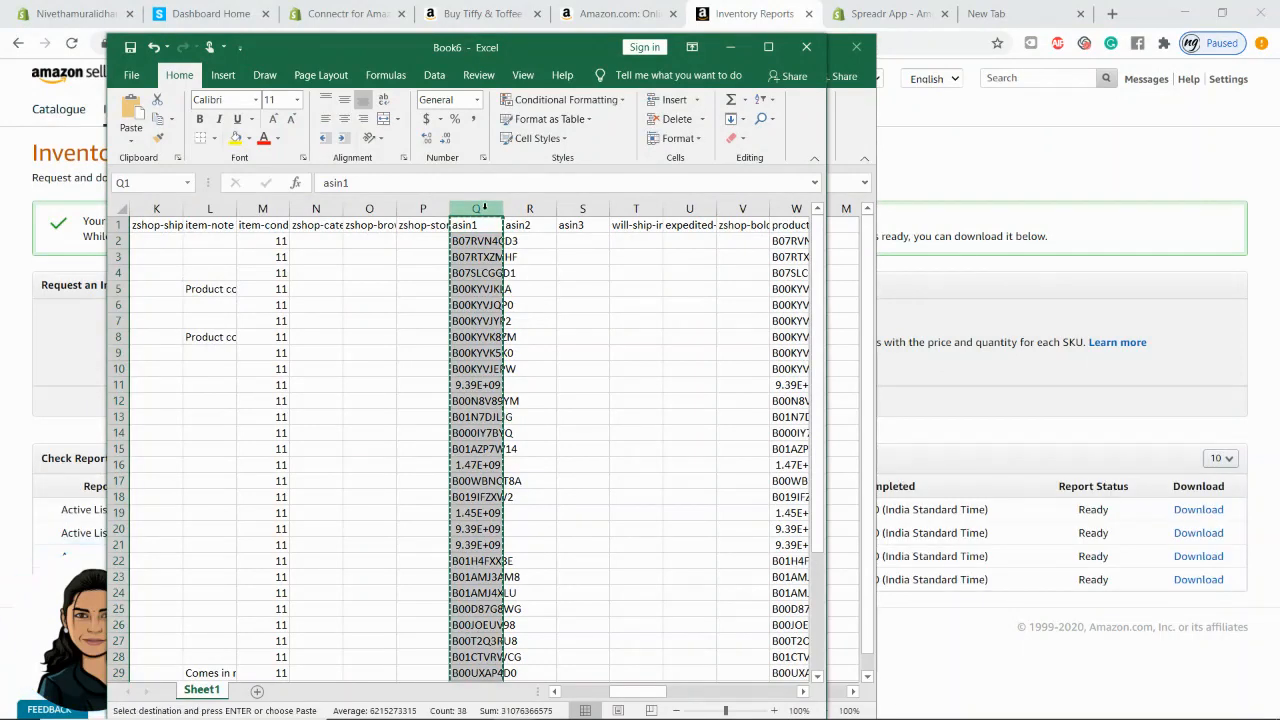
- Paste the asin1 column into another new workbook and widen column A to show the ASINs in full
key(ctrl+n)
key(ctrl+v)
click(214, 225)
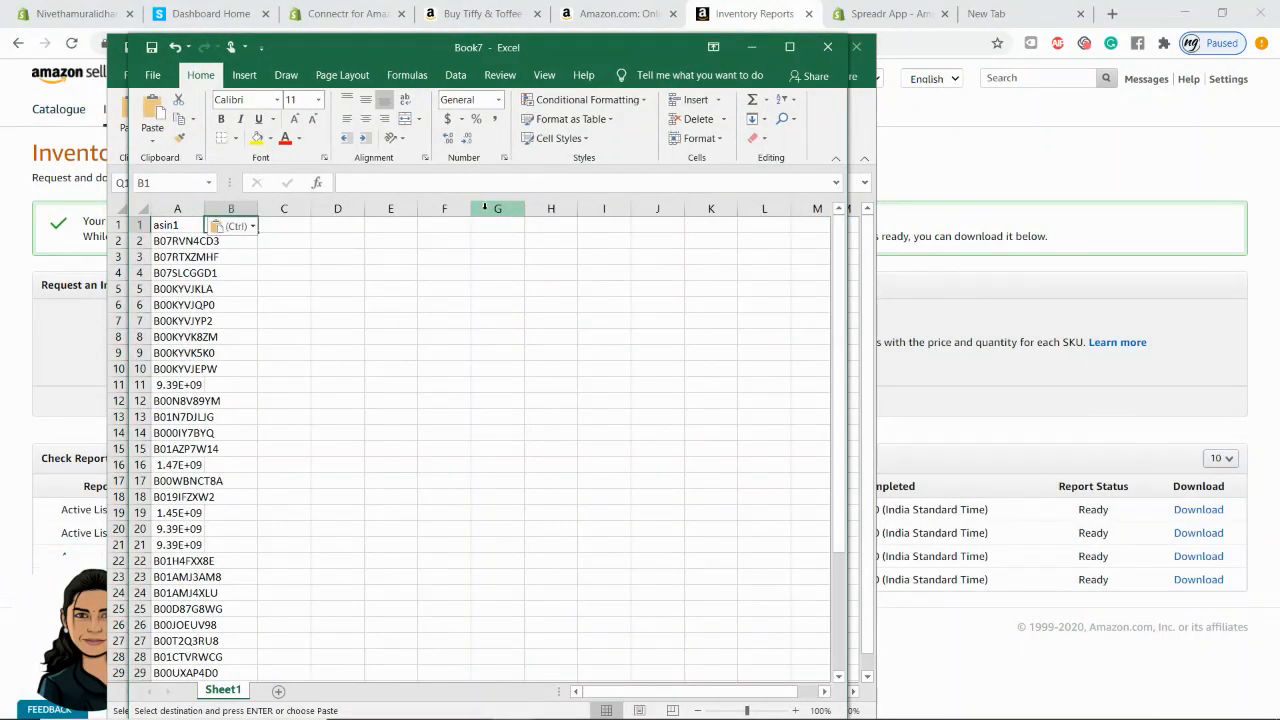
drag(205, 210, 331, 222)
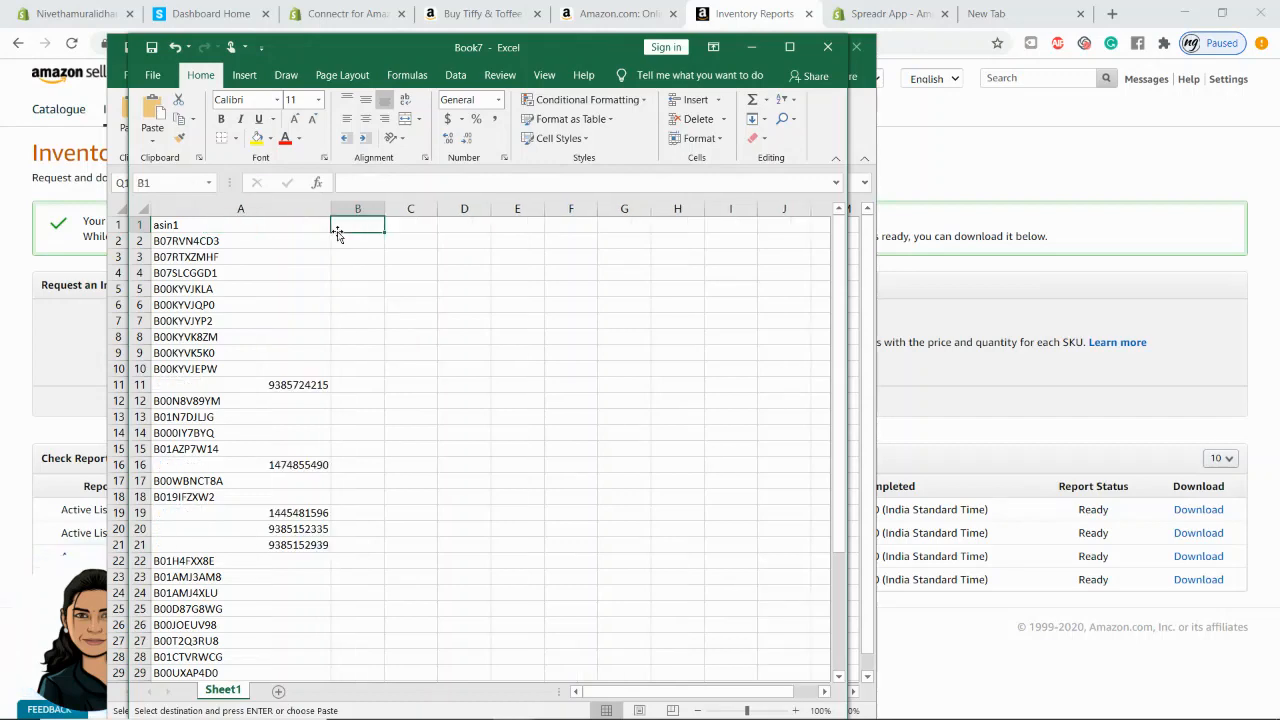
- Copy ASIN B07RVN4CD3 from the workbook and try to add it in Spreadr as the Amazon product link
click(240, 241)
key(ctrl+c)
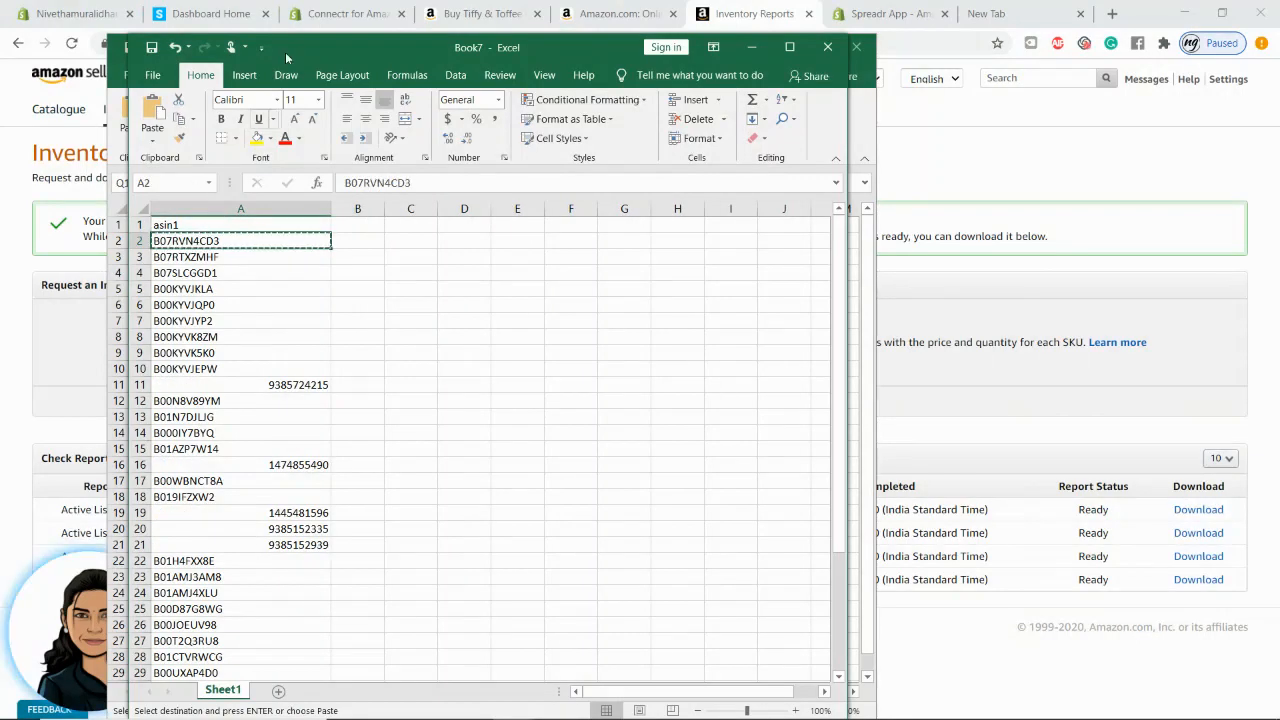
click(243, 5)
click(402, 135)
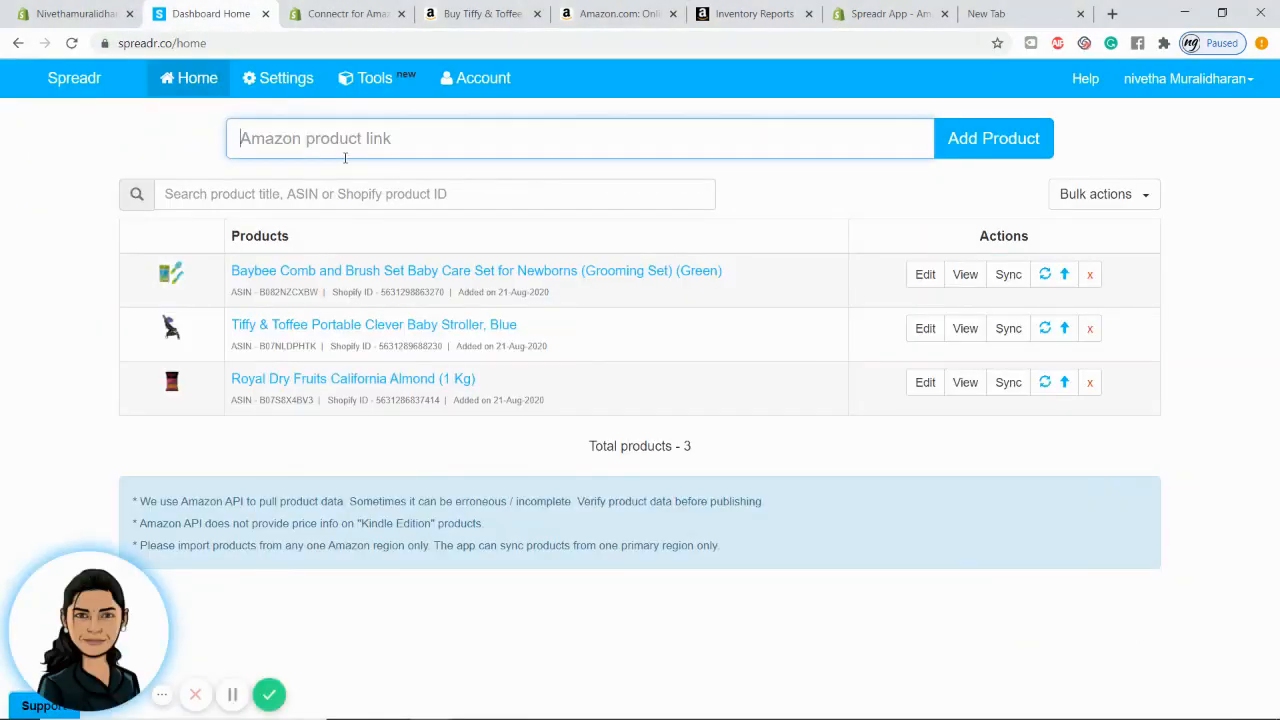
key(ctrl+v)
click(1010, 138)
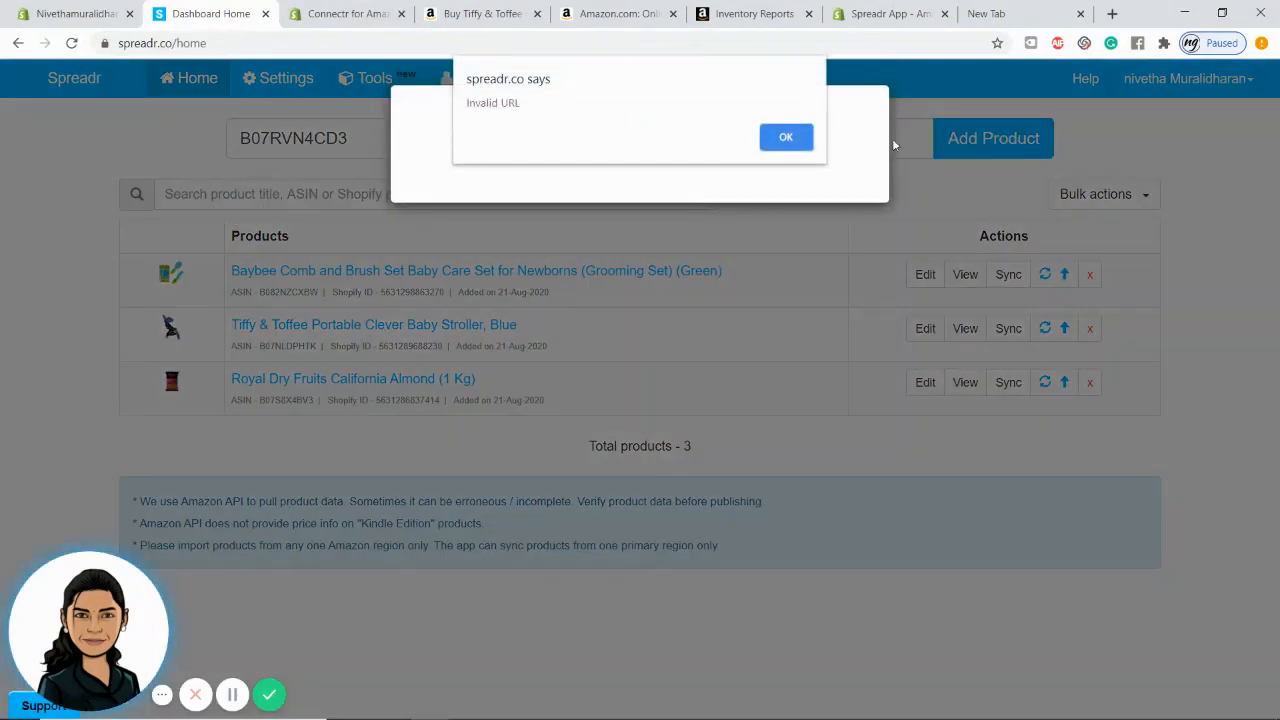
click(786, 138)
click(337, 143)
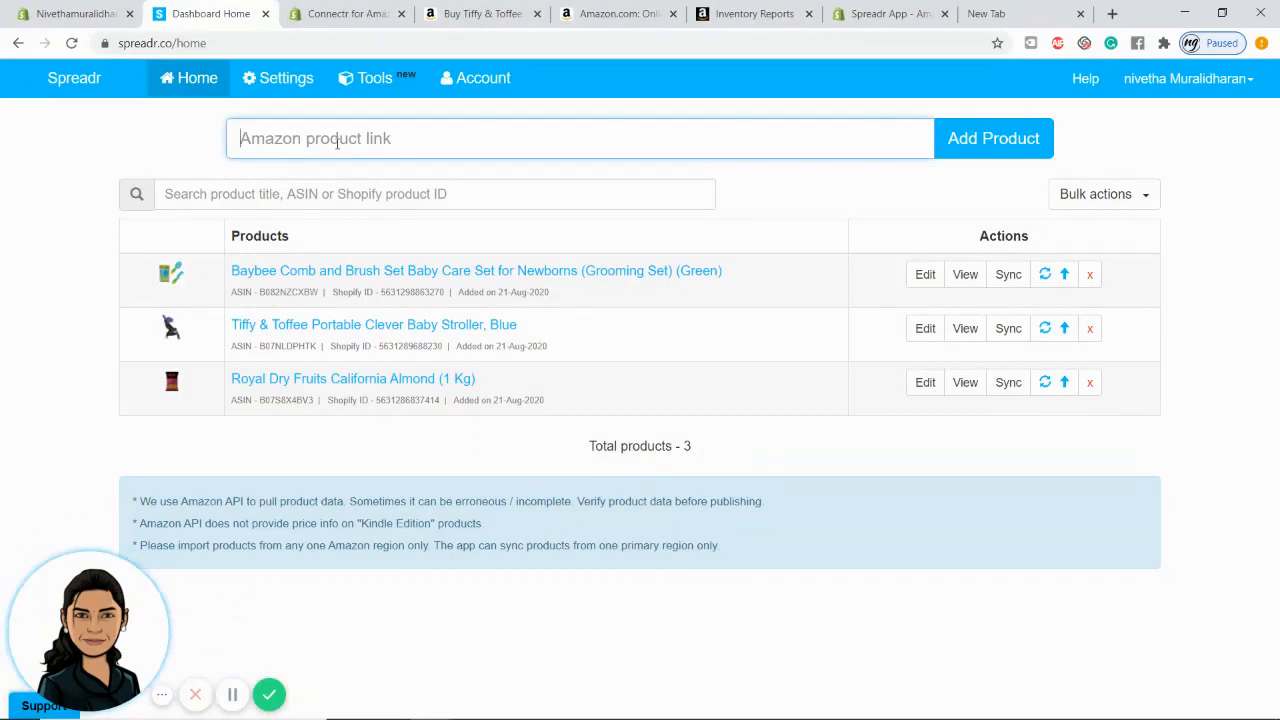
- Copy ASIN B07NLDPHTK from the stroller page's Amazon address and load the short link amazon.in/dp/B07NLDPHTK
click(472, 7)
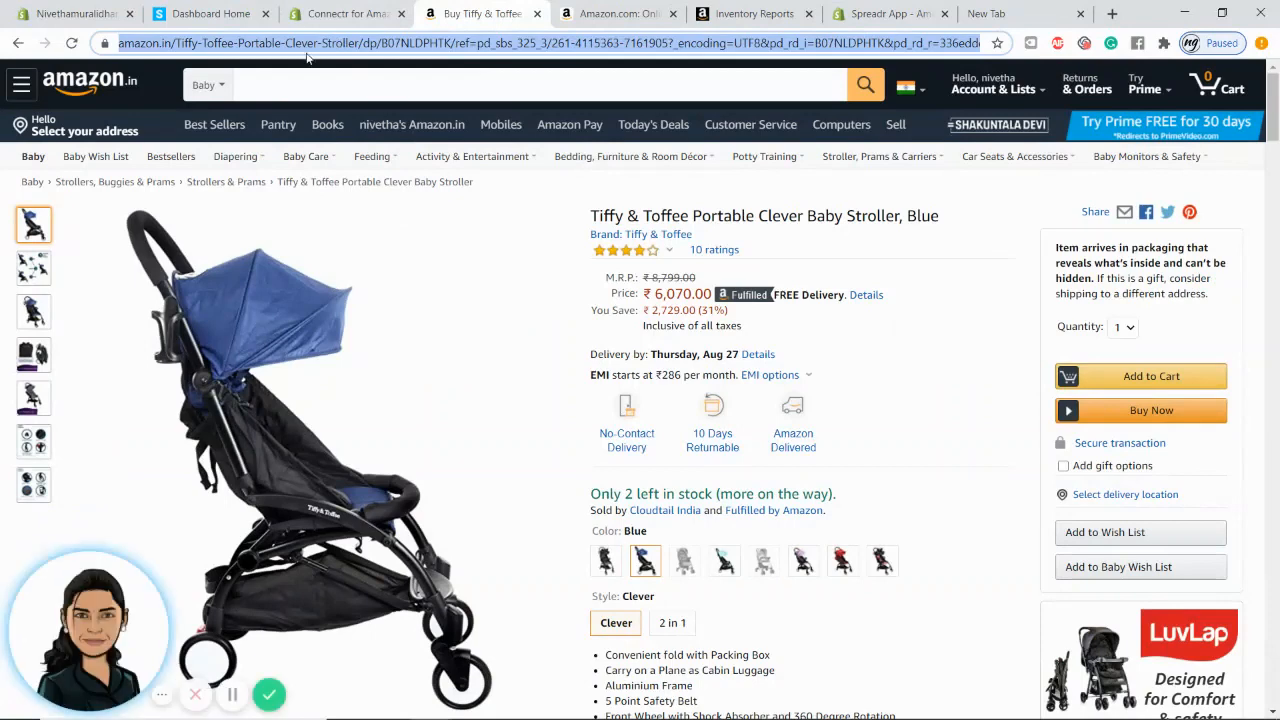
click(385, 44)
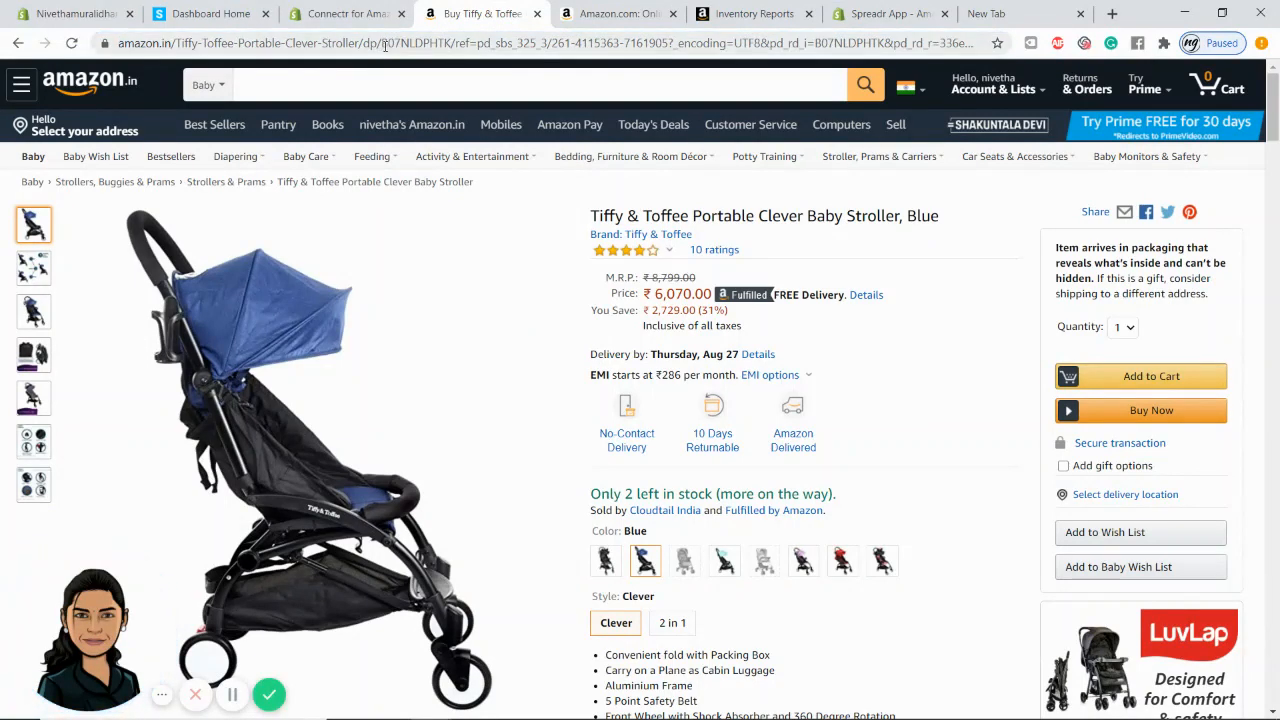
double_click(385, 44)
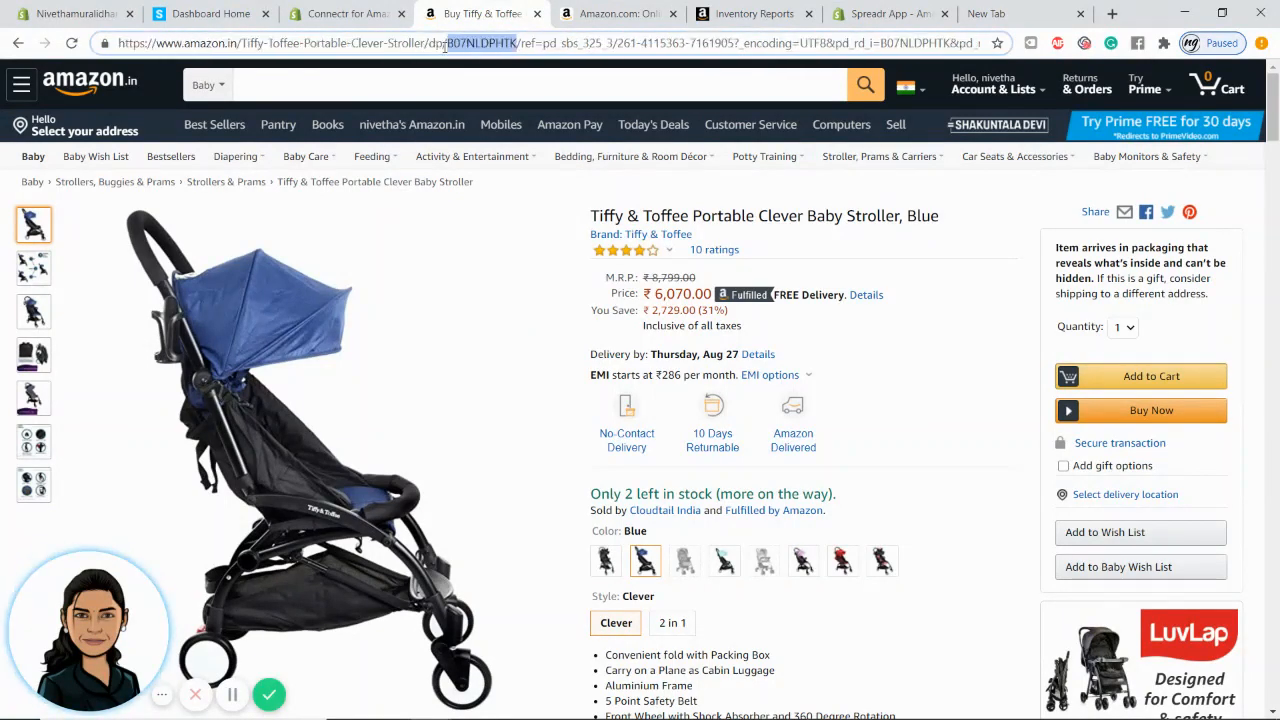
click(396, 48)
key(ctrl+a)
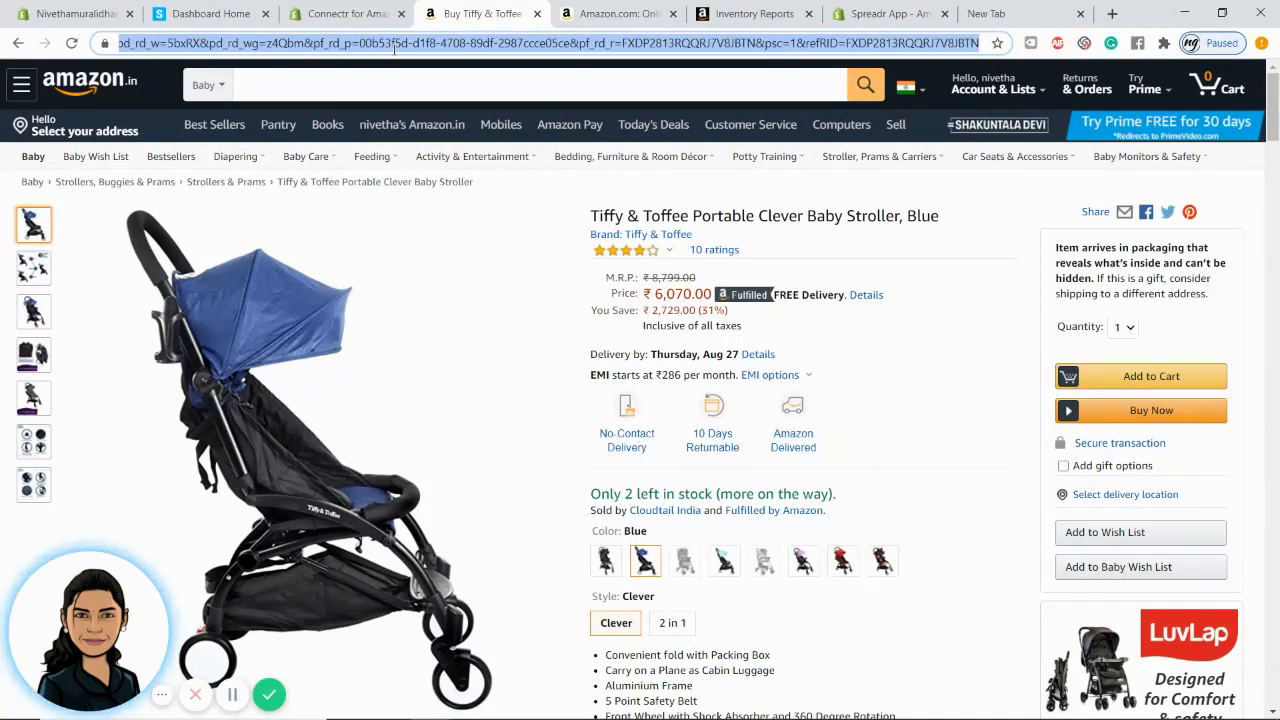
text(amazon.in)
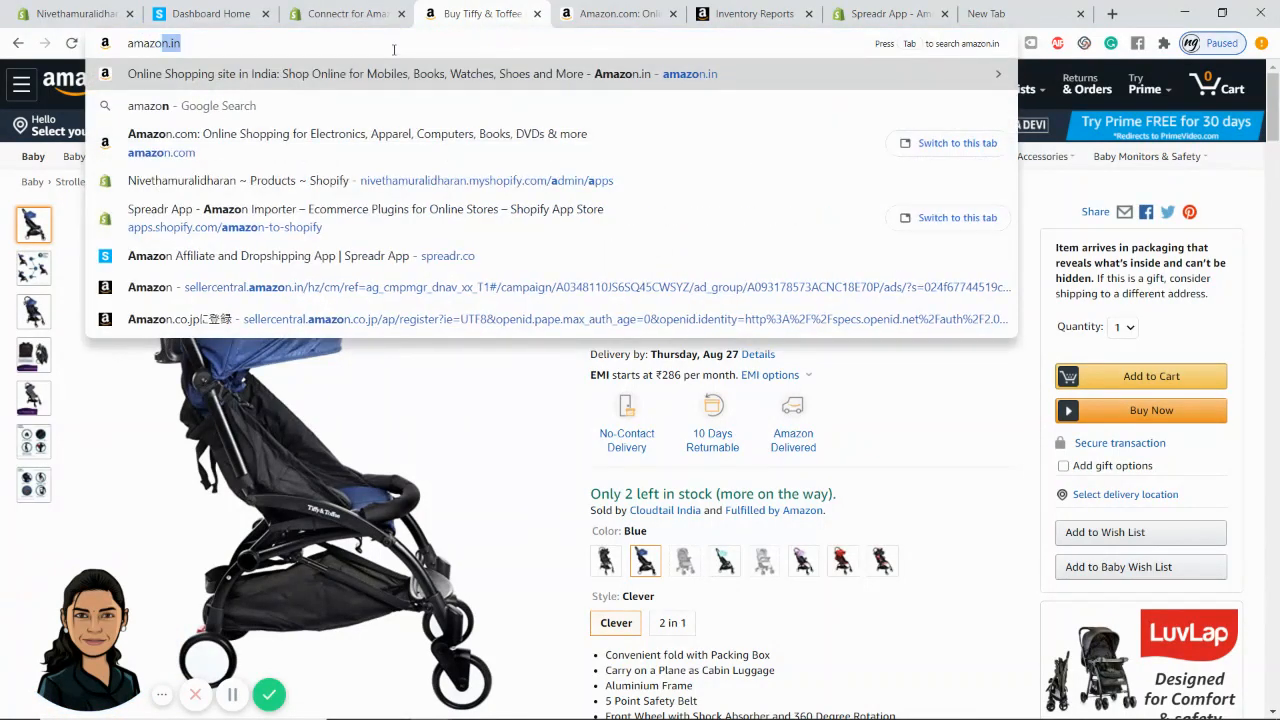
text(/dp/)
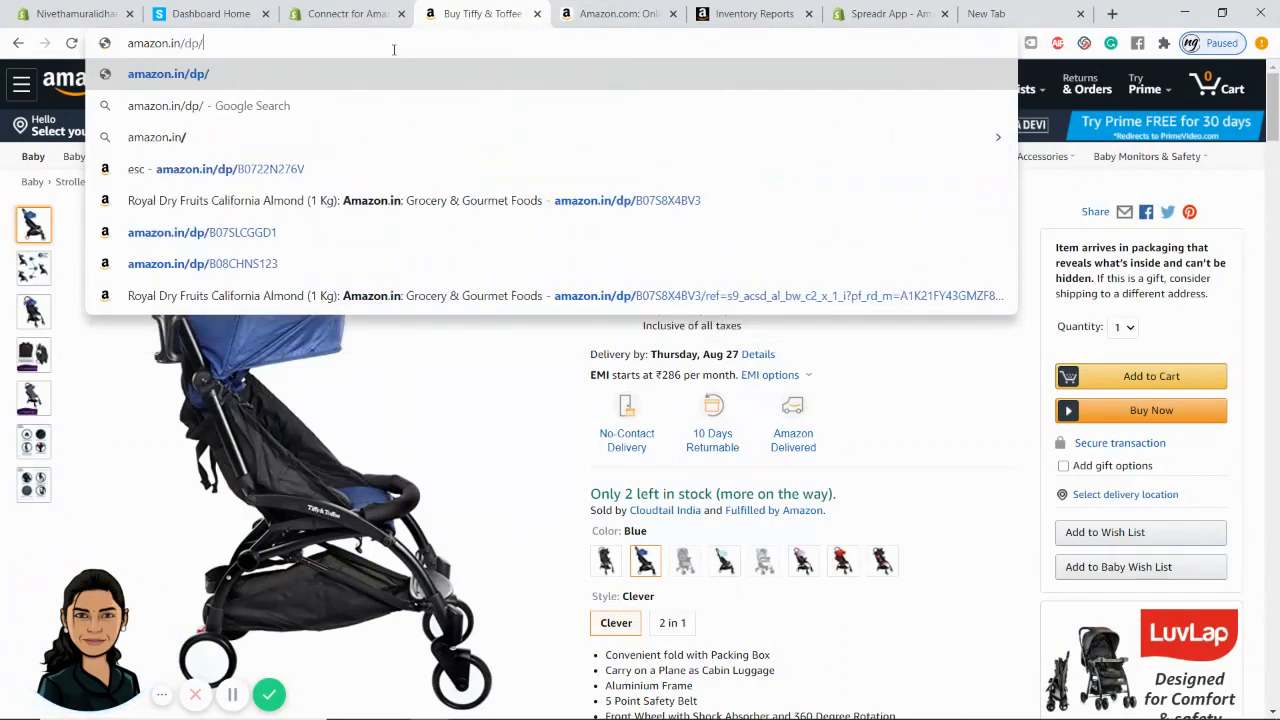
key(ctrl+v)
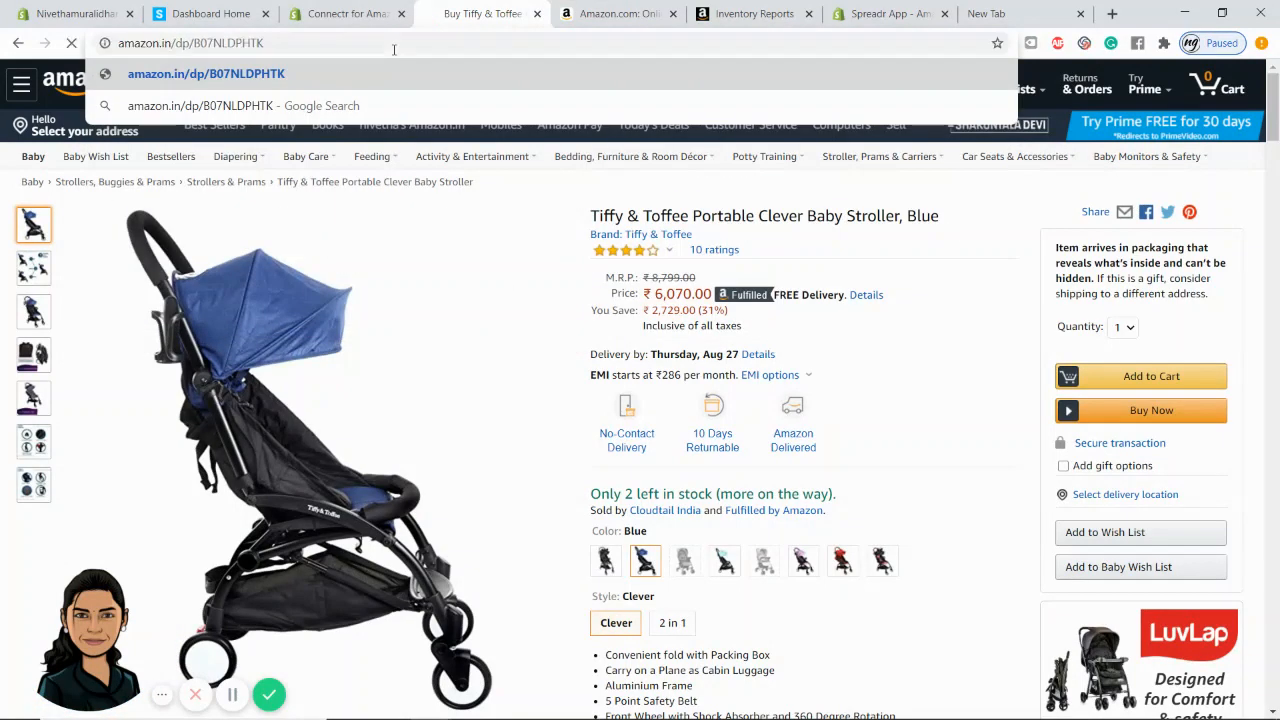
key(Return)
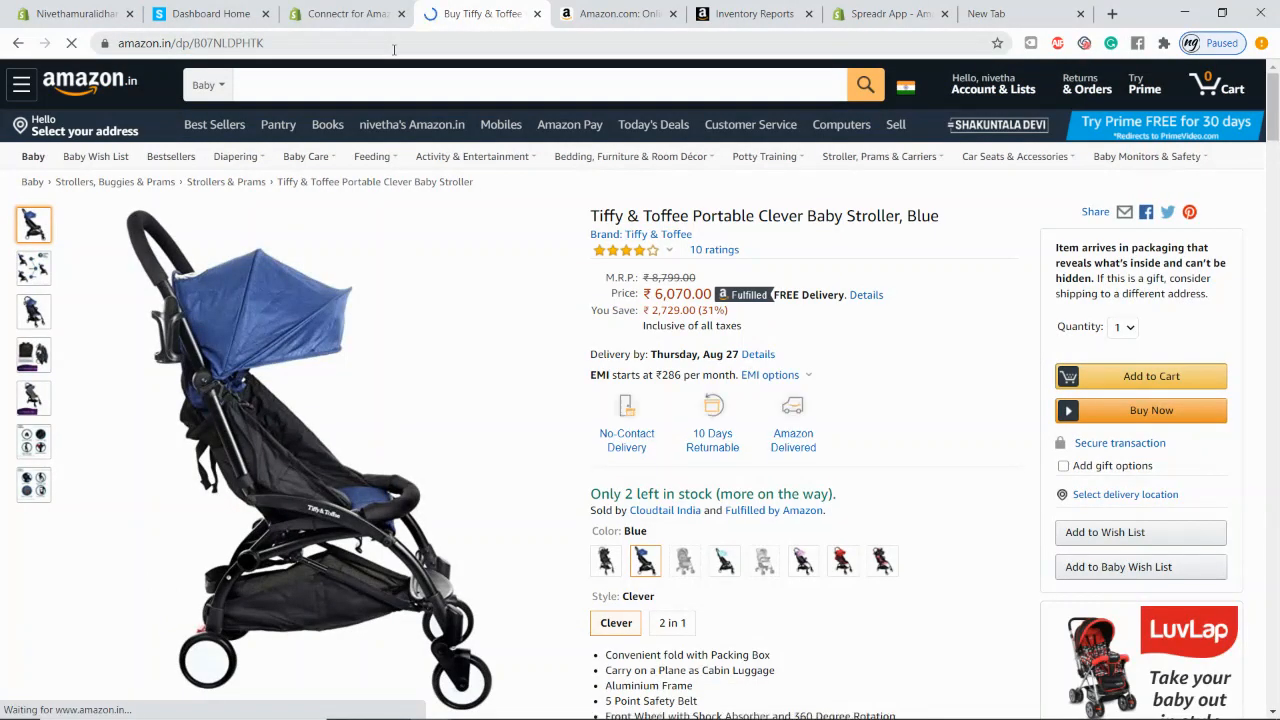
- Switch to the ASIN workbook in Excel and enter =CONCATENATE("amazon.in/dp/",A2) in cell C2
key(alt+Tab)
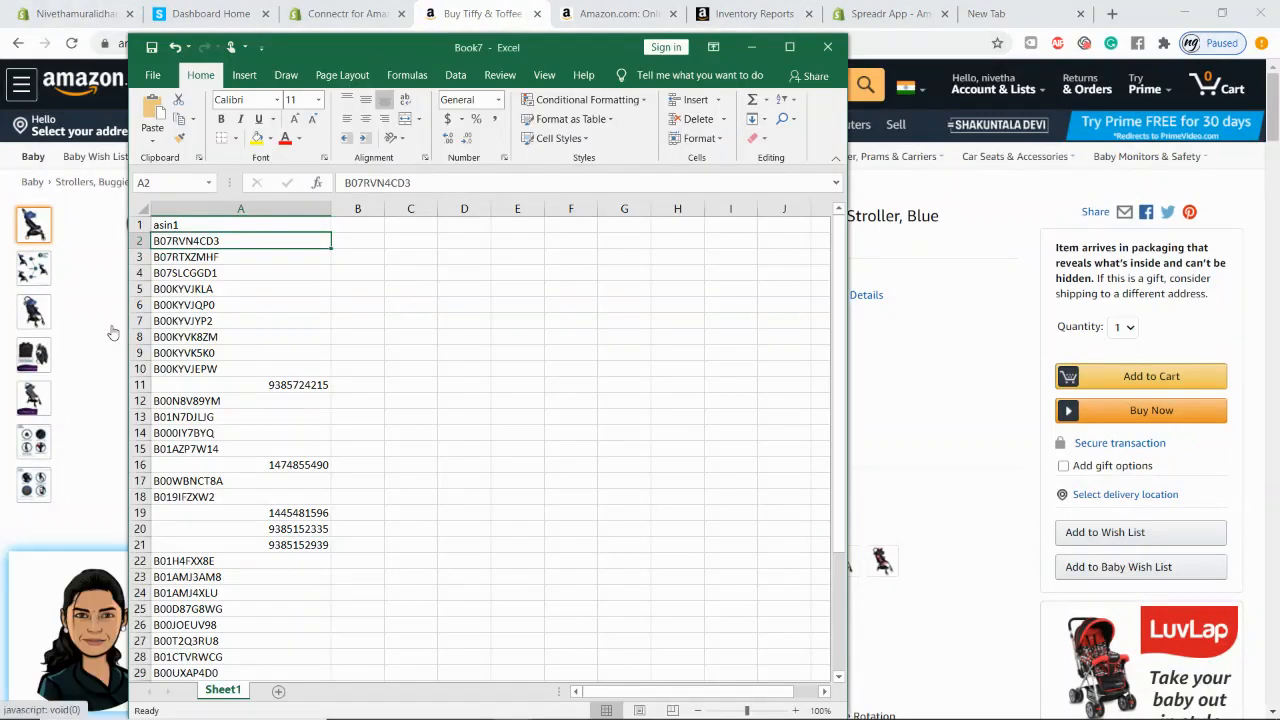
click(415, 244)
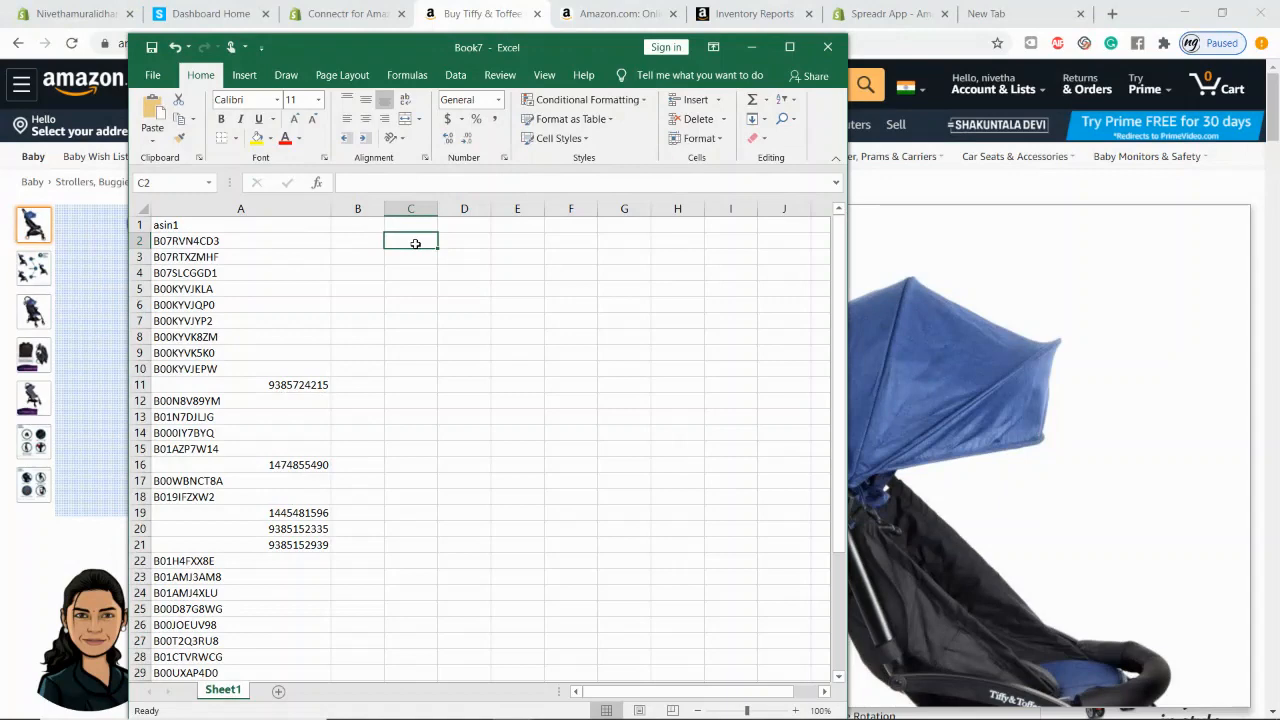
text(=)
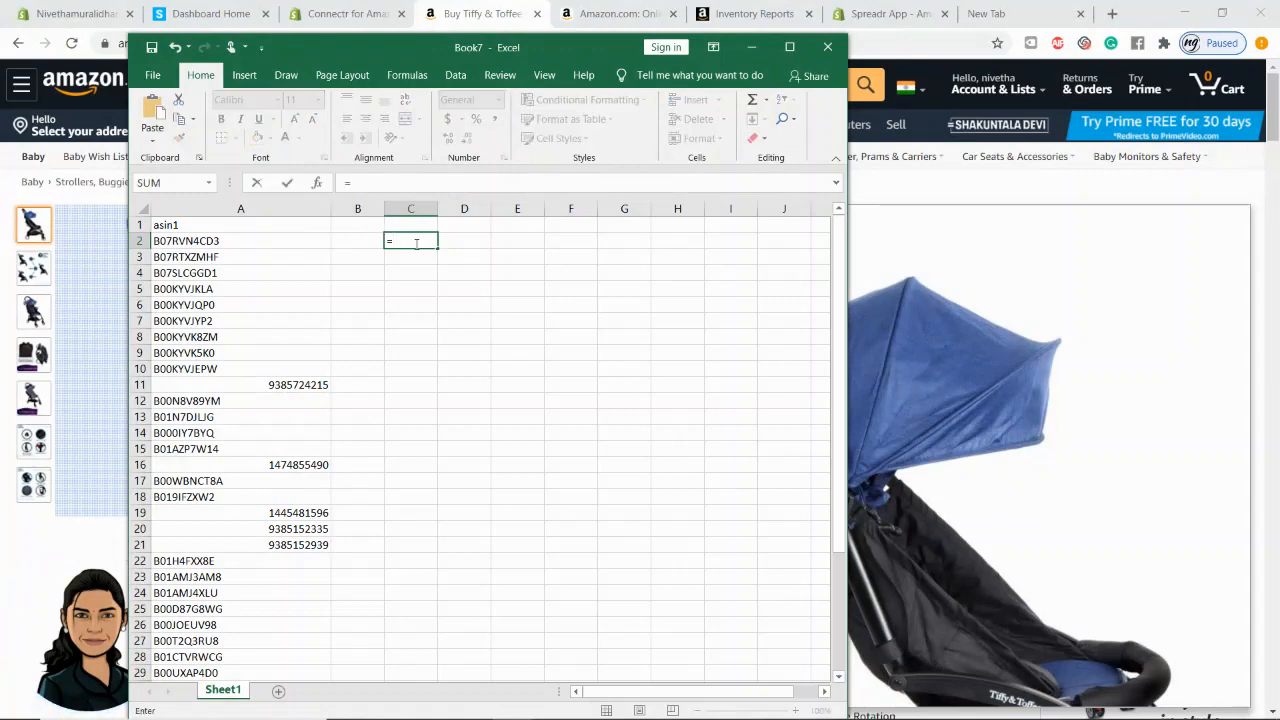
text(CONCATENATE()
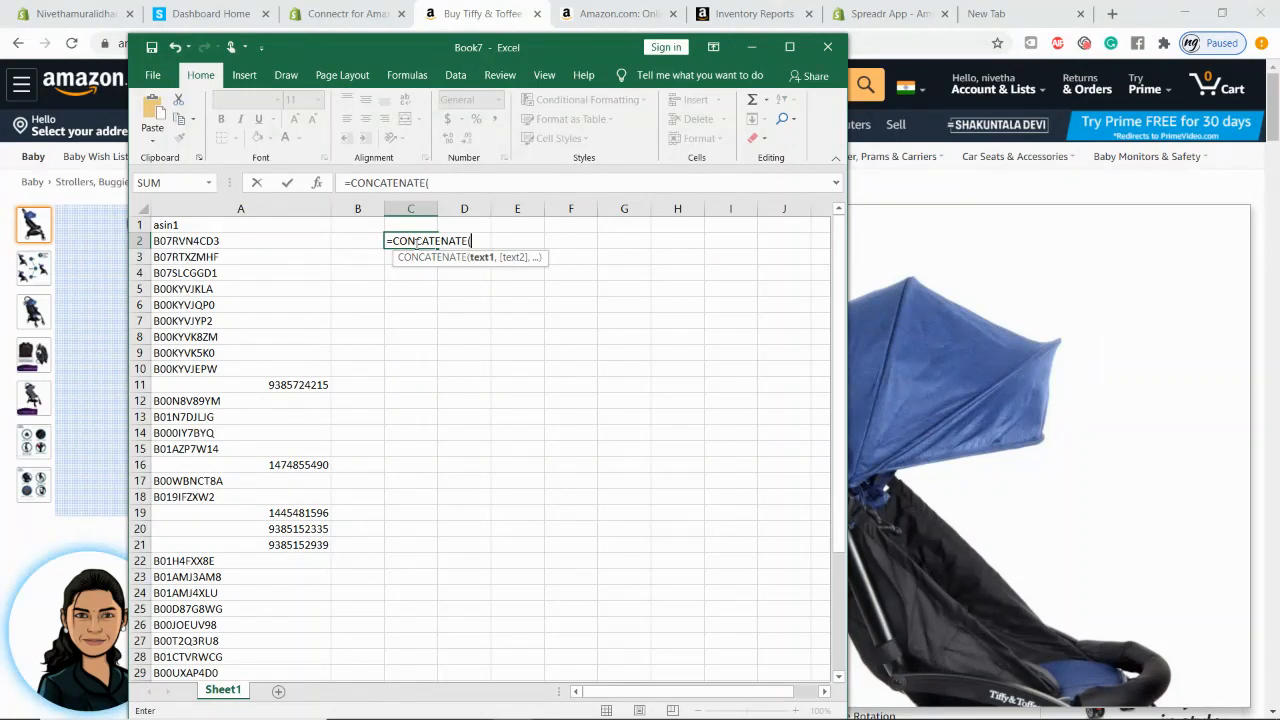
text("")
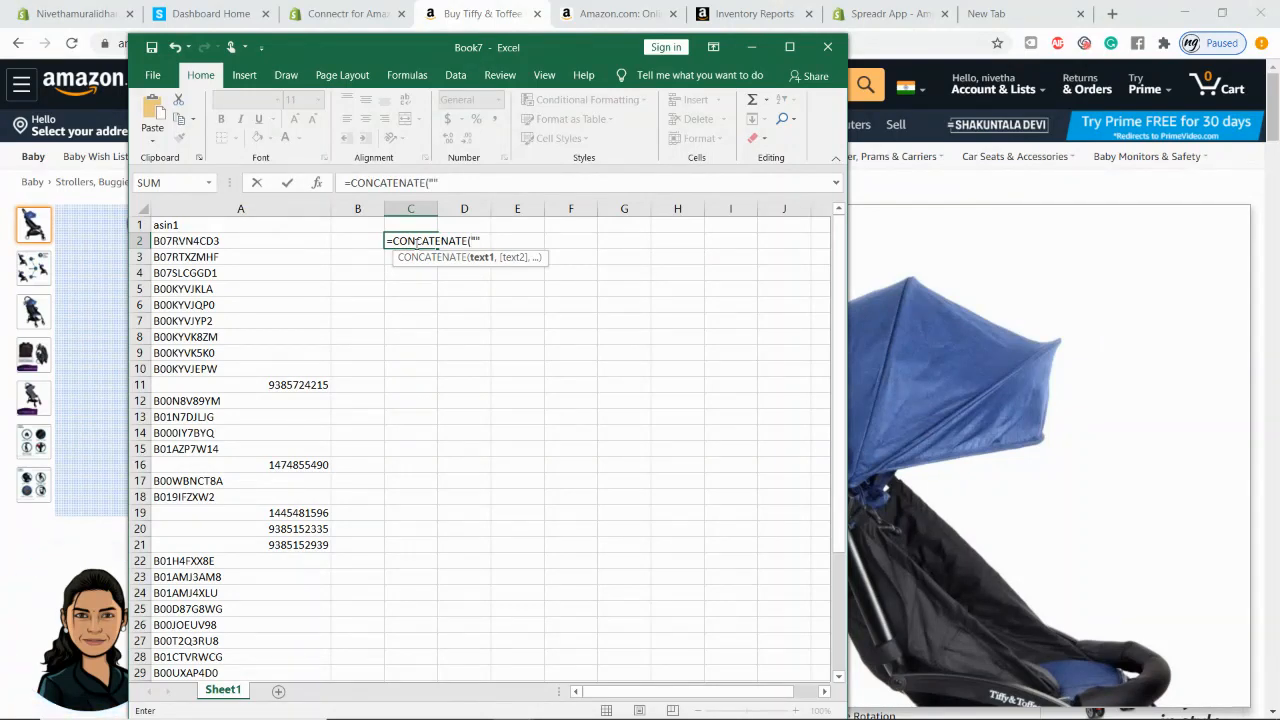
click(432, 183)
text(ama)
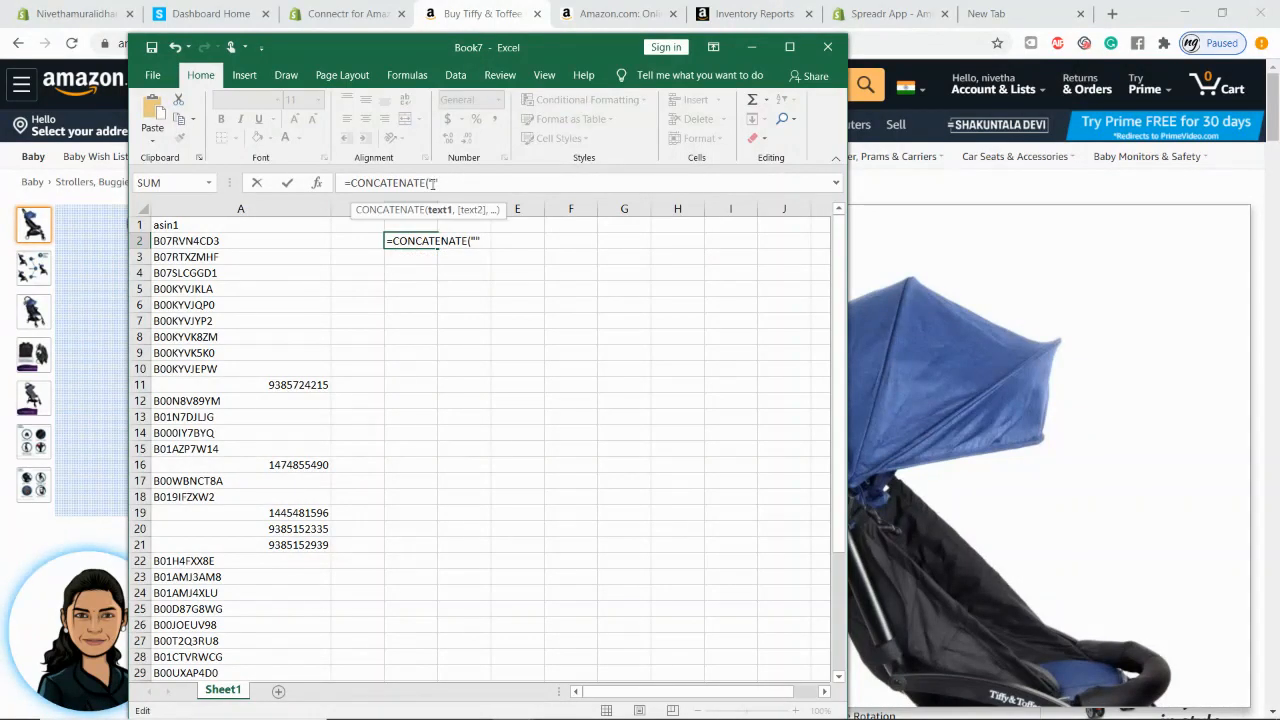
text(zon)
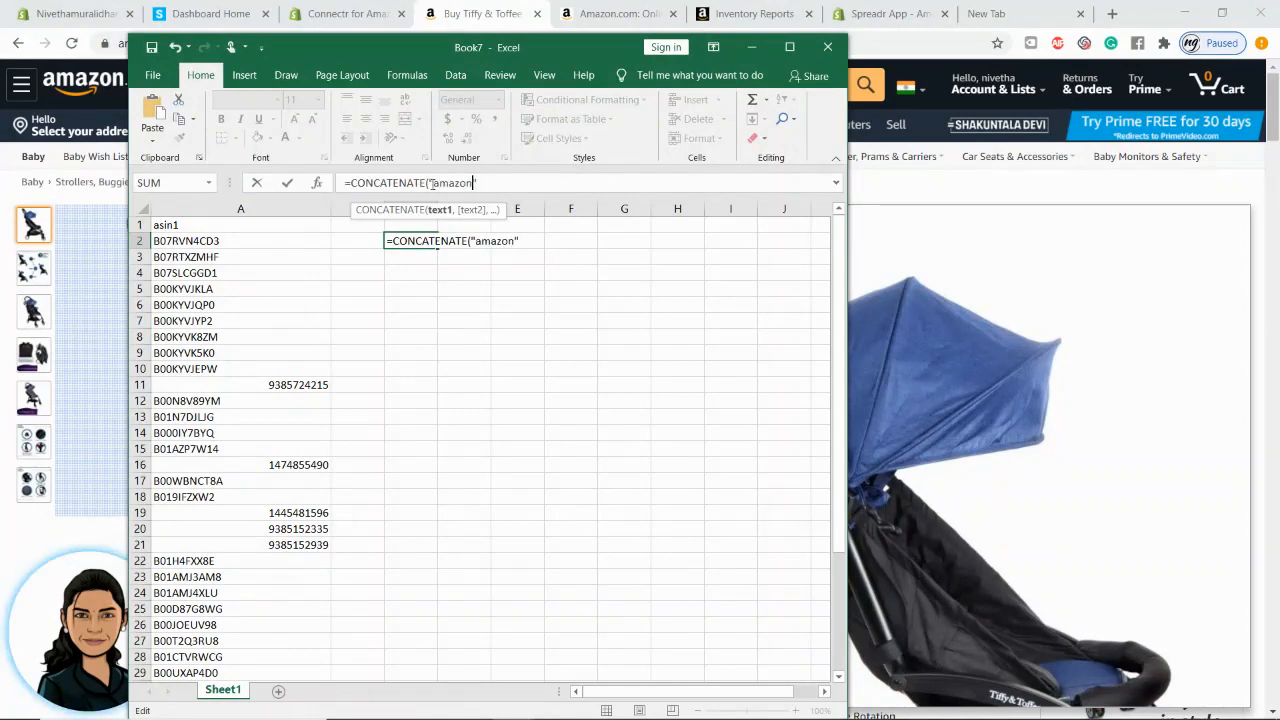
text(.in/d)
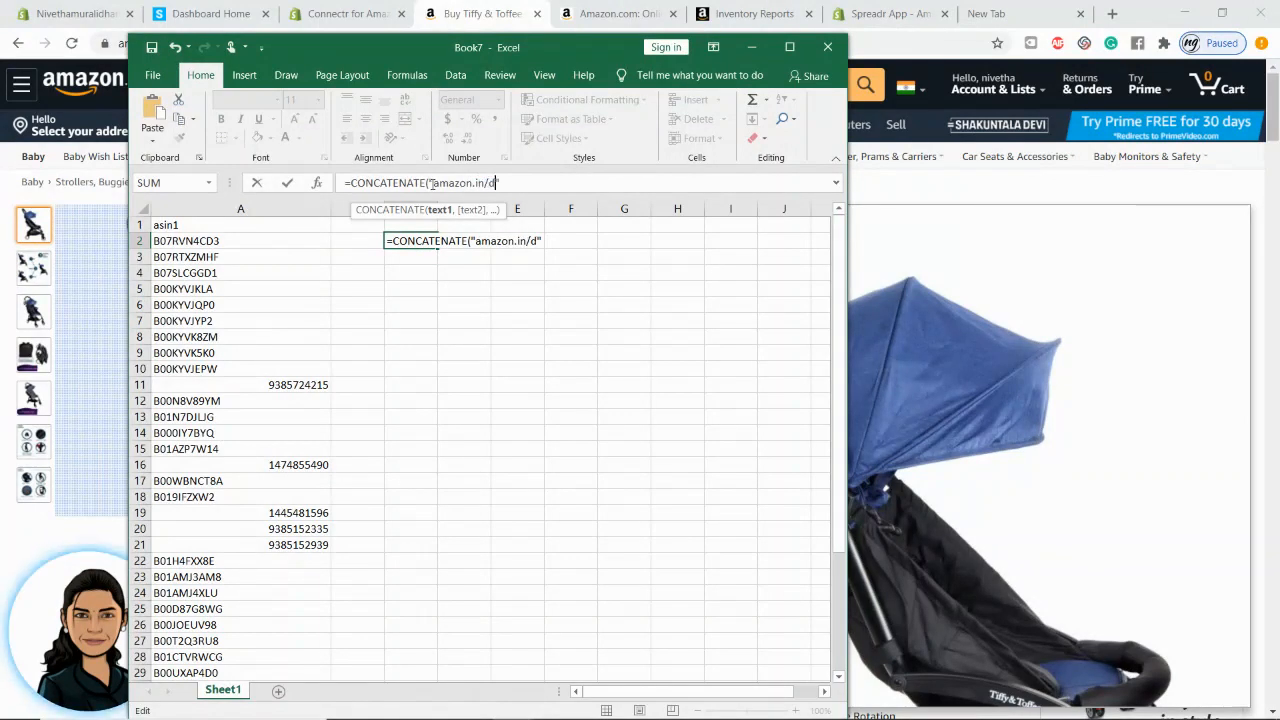
text(p/")
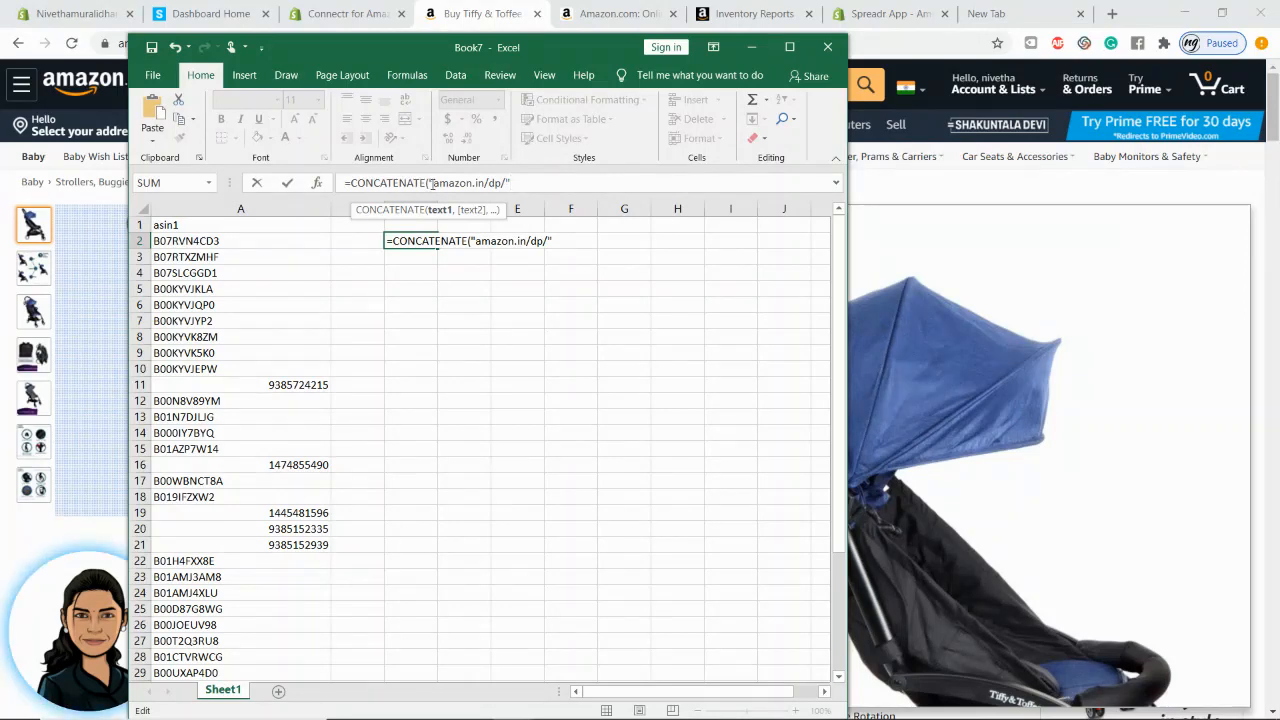
text(,)
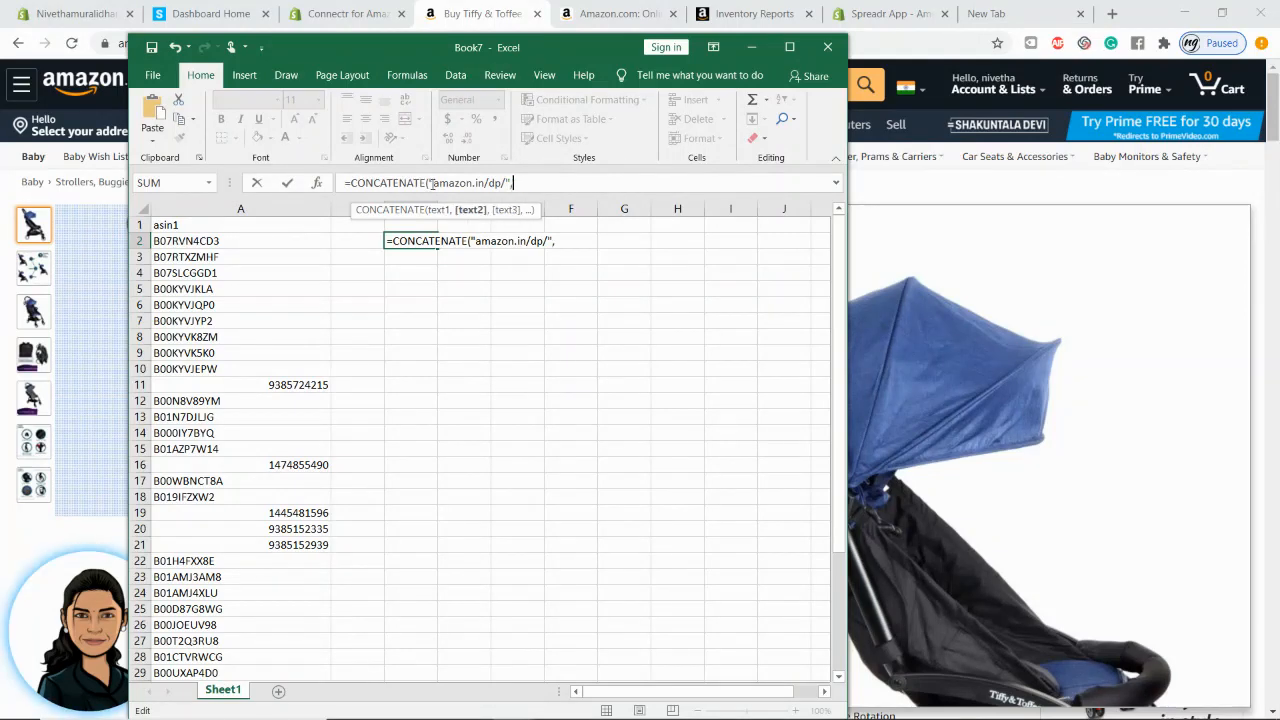
click(218, 241)
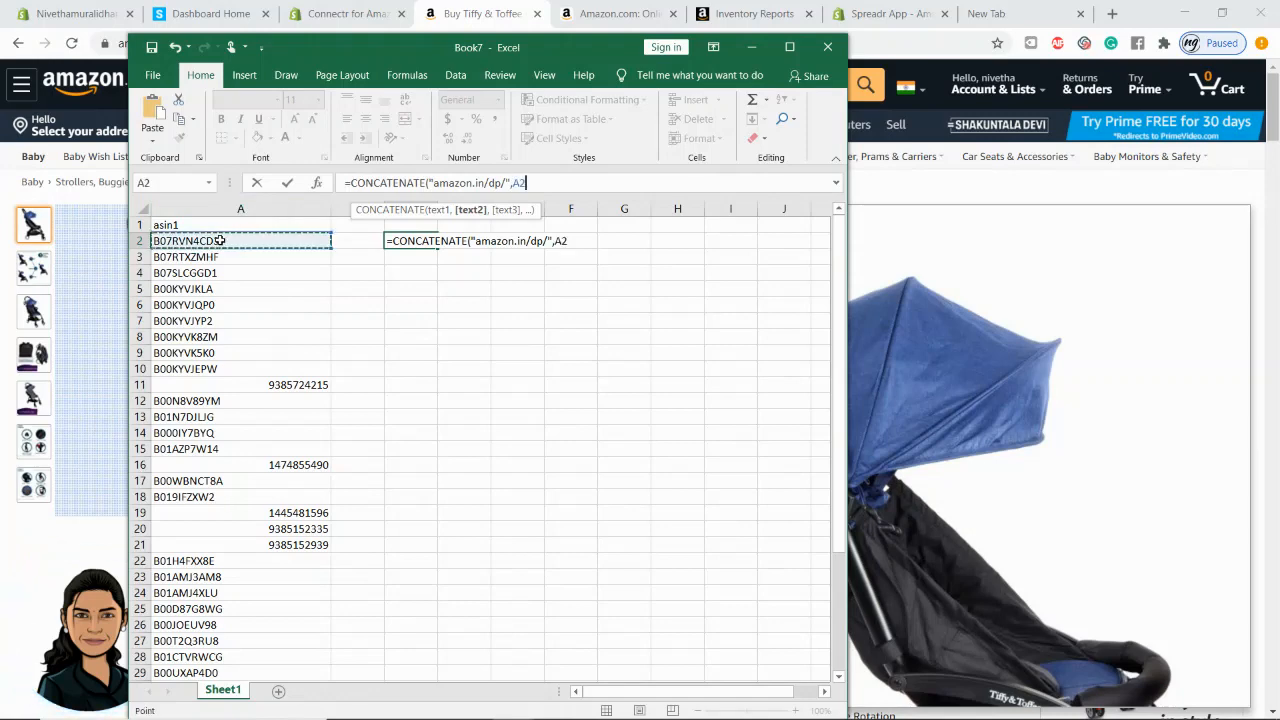
key(Return)
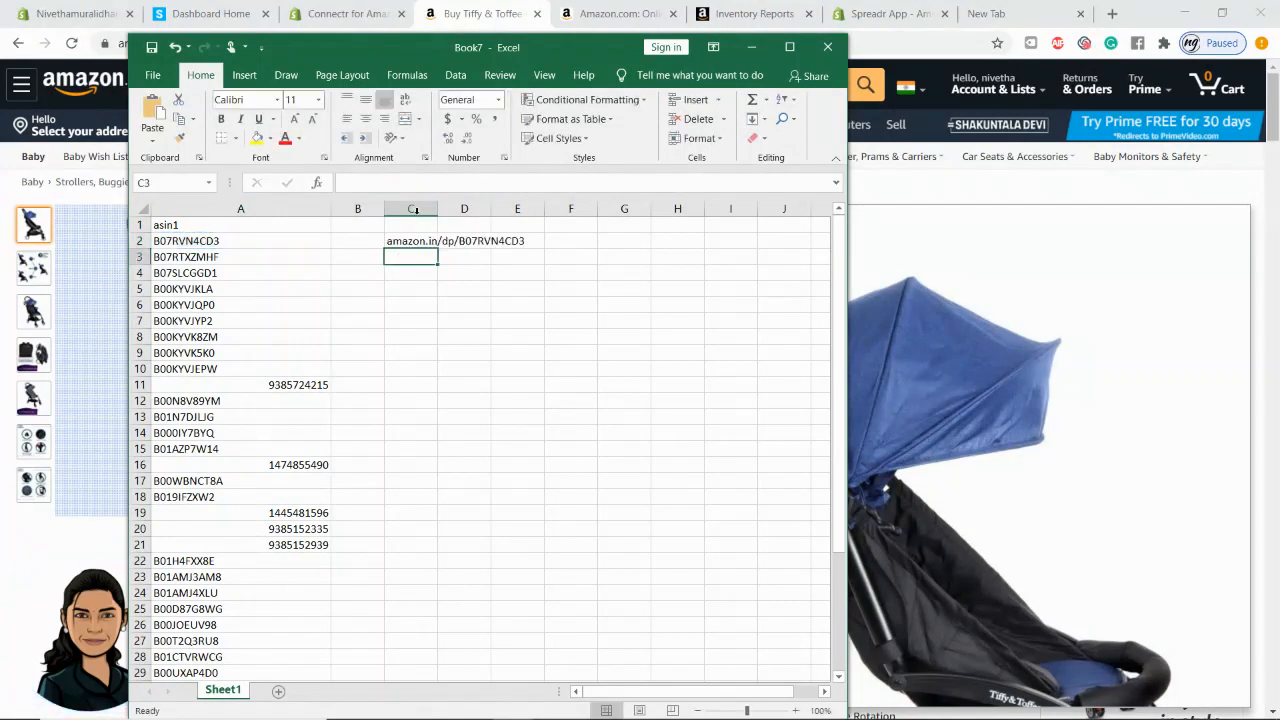
- Widen column C to fit the link and fill the C2 formula down to C19
drag(437, 208, 697, 210)
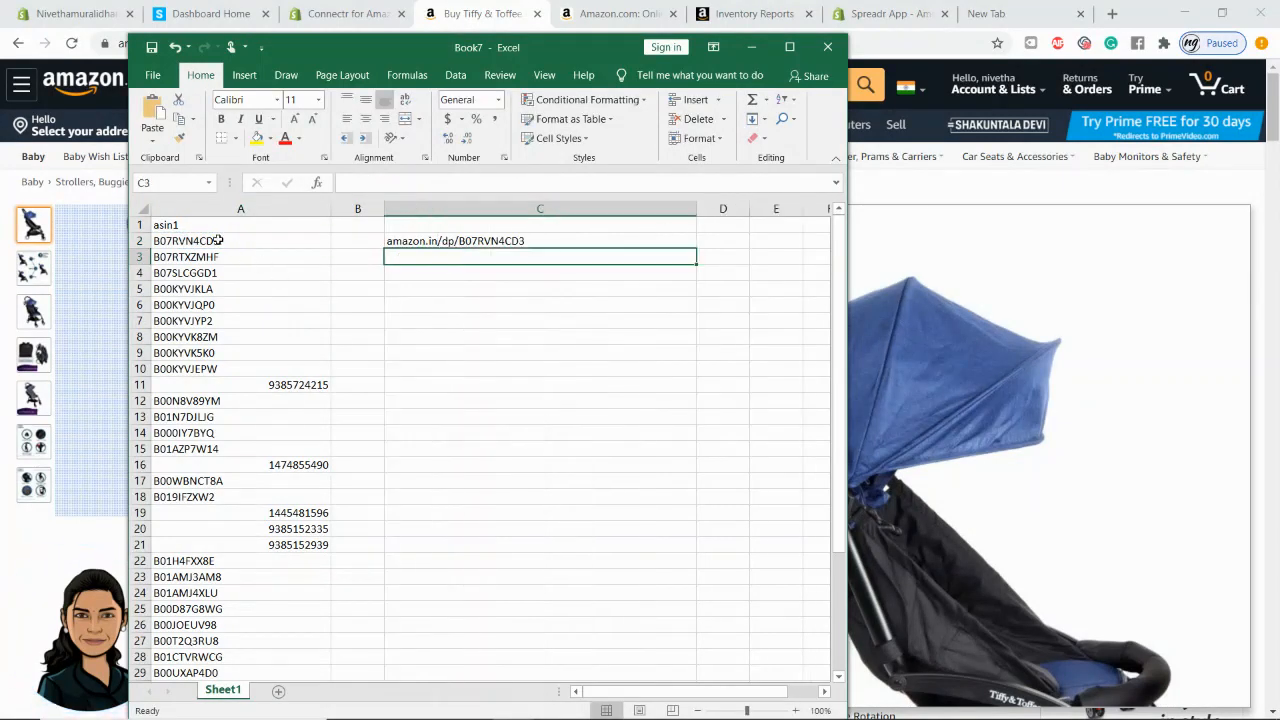
click(218, 241)
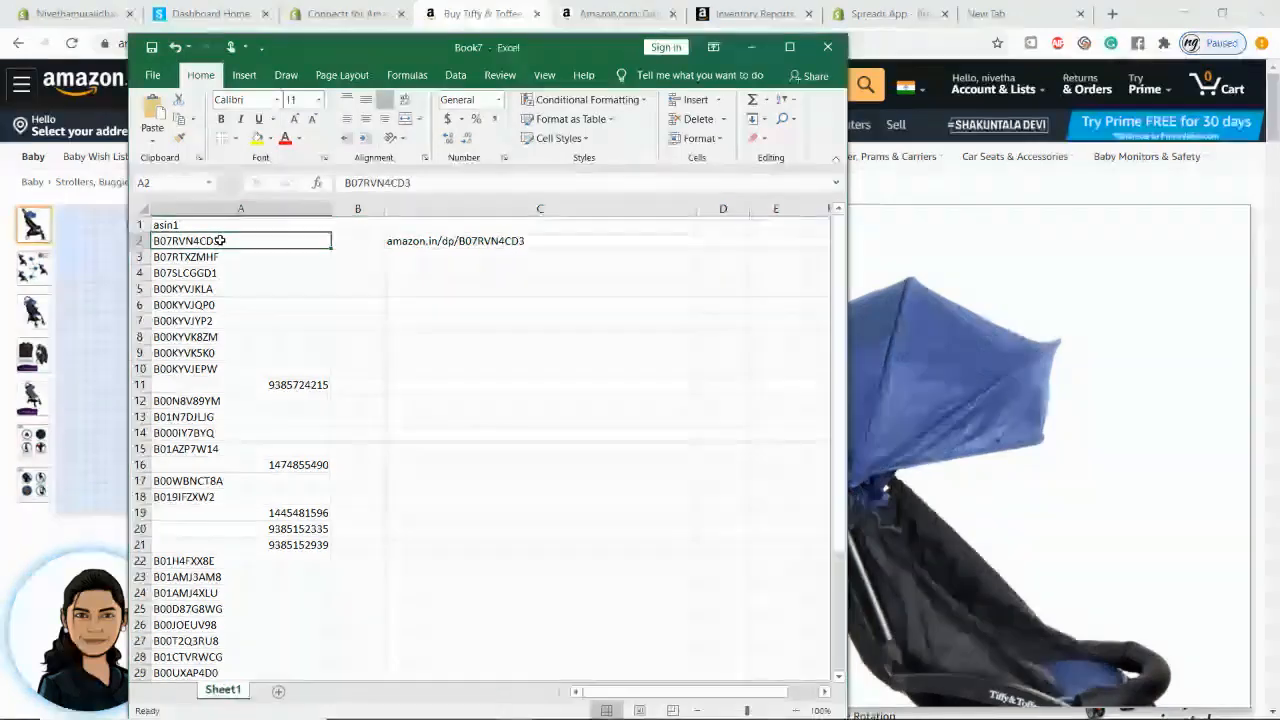
click(442, 242)
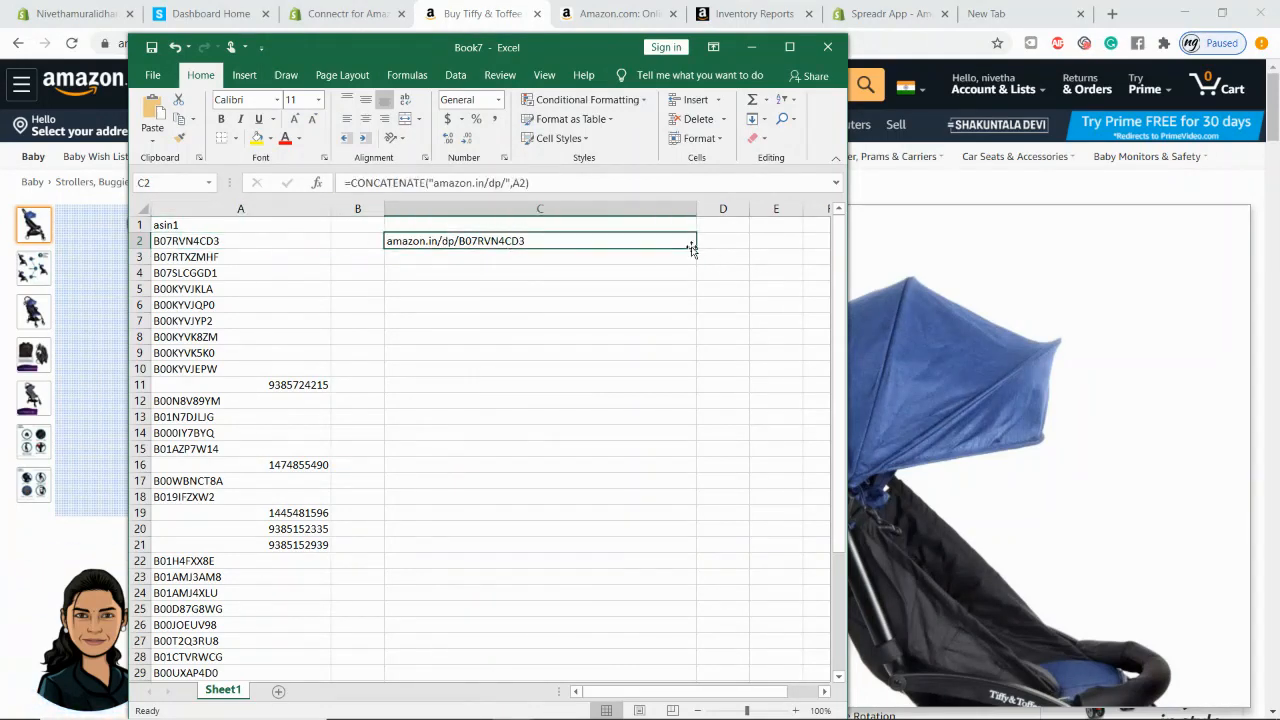
drag(695, 247, 670, 523)
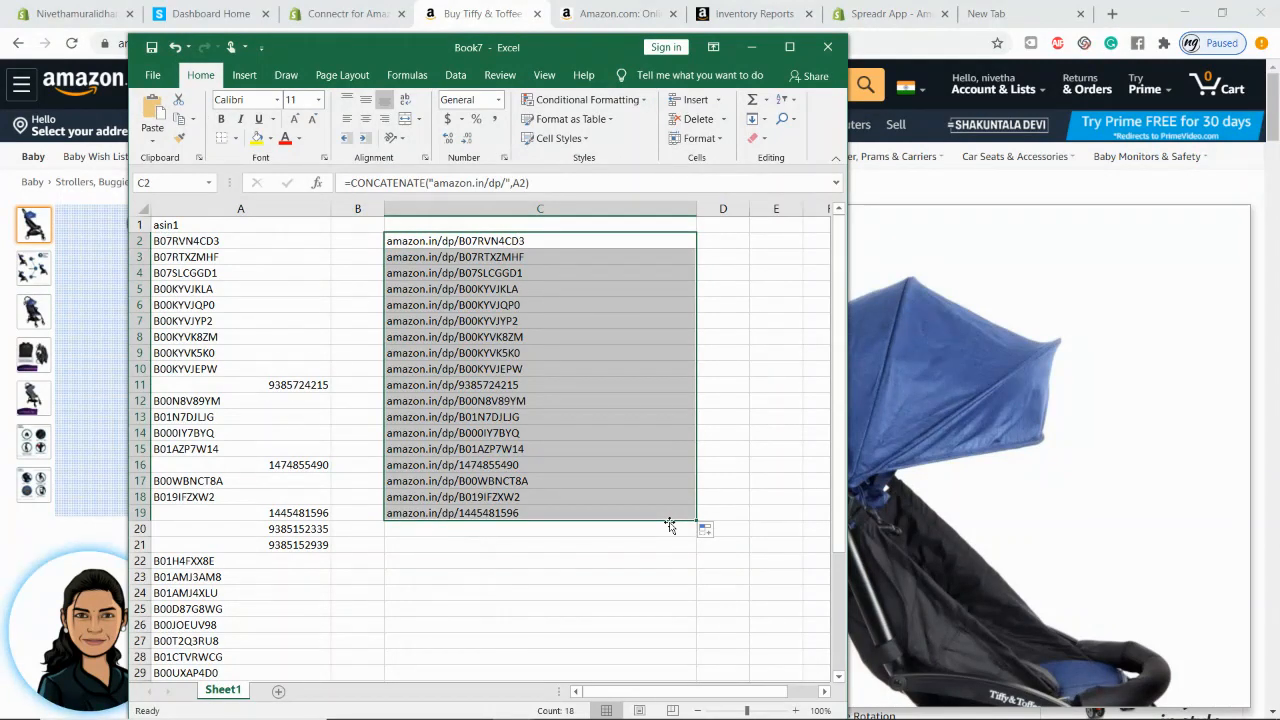
- Copy the link amazon.in/dp/B07RTXZMHF from C3, add it as a product in Spreadr, and dismiss the confirmation
click(511, 241)
click(478, 256)
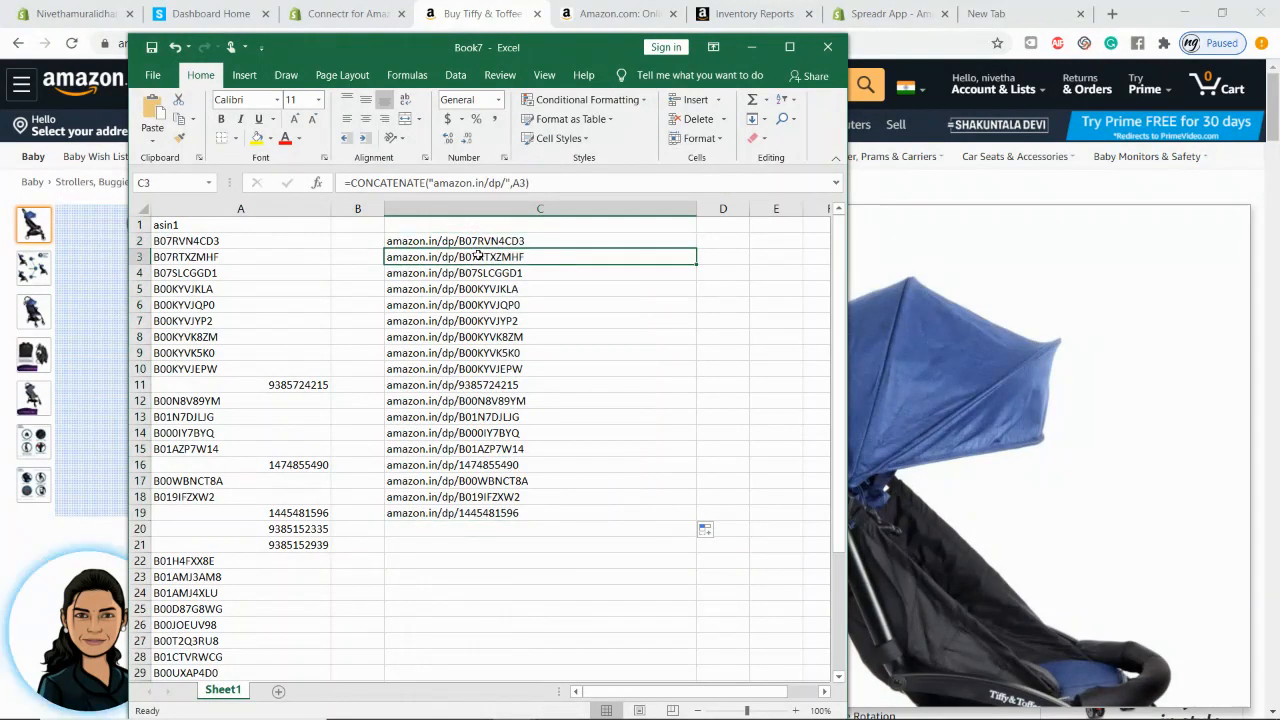
key(ctrl+c)
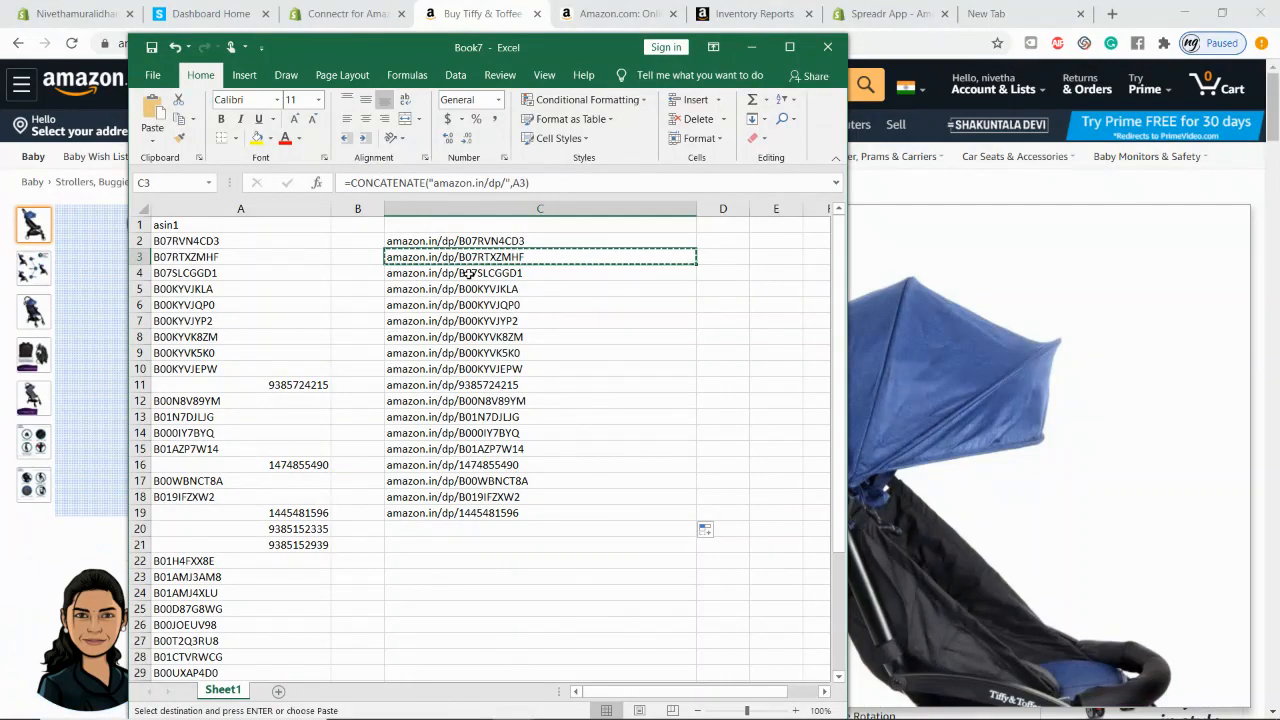
click(208, 14)
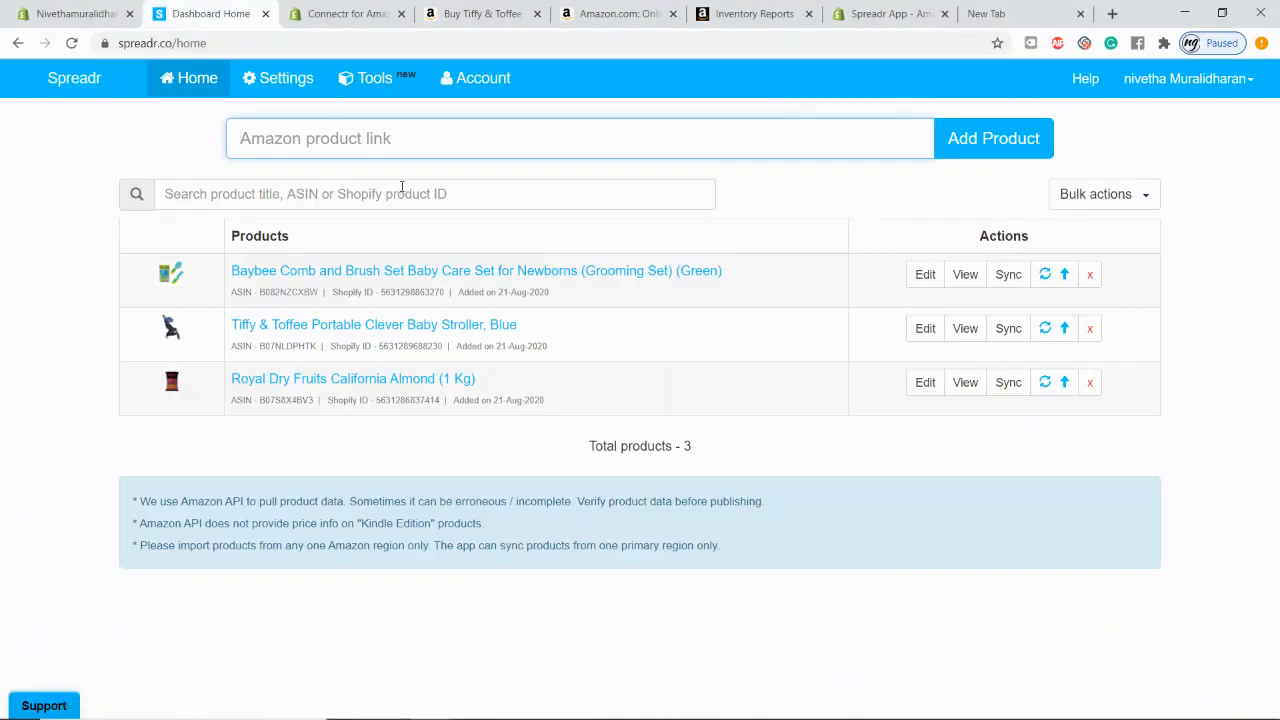
key(ctrl+v)
click(989, 134)
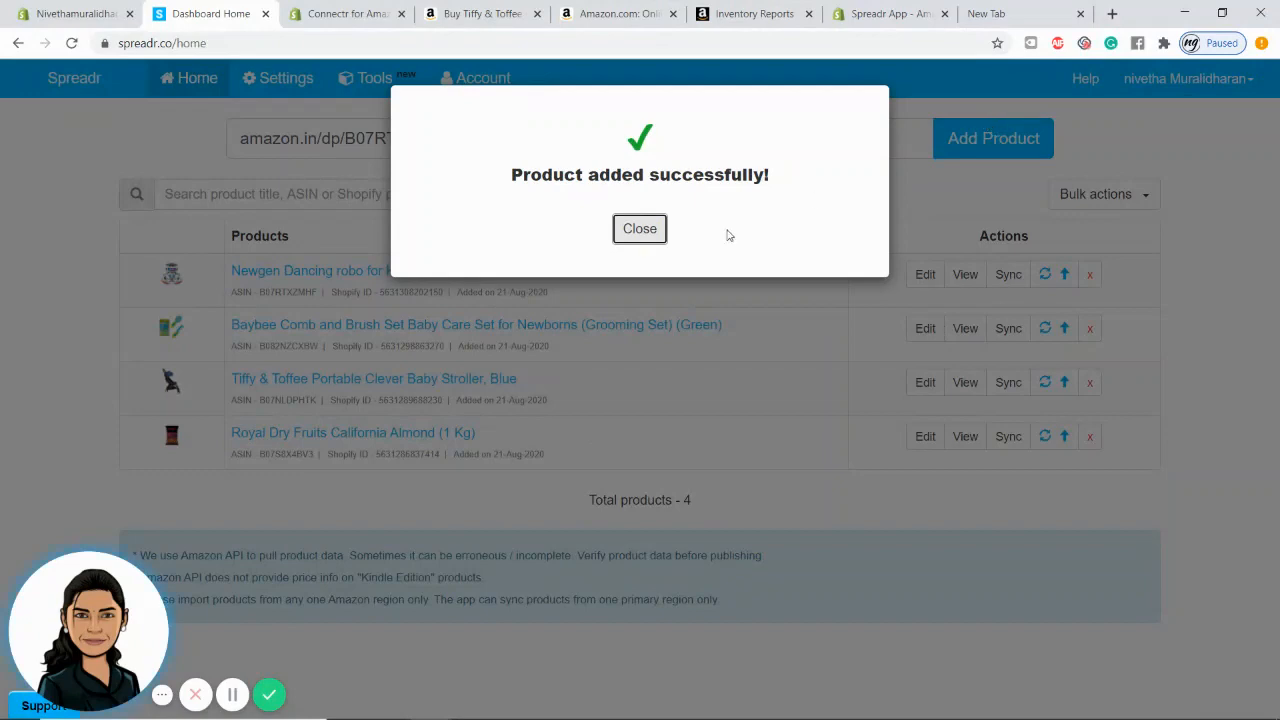
click(640, 229)
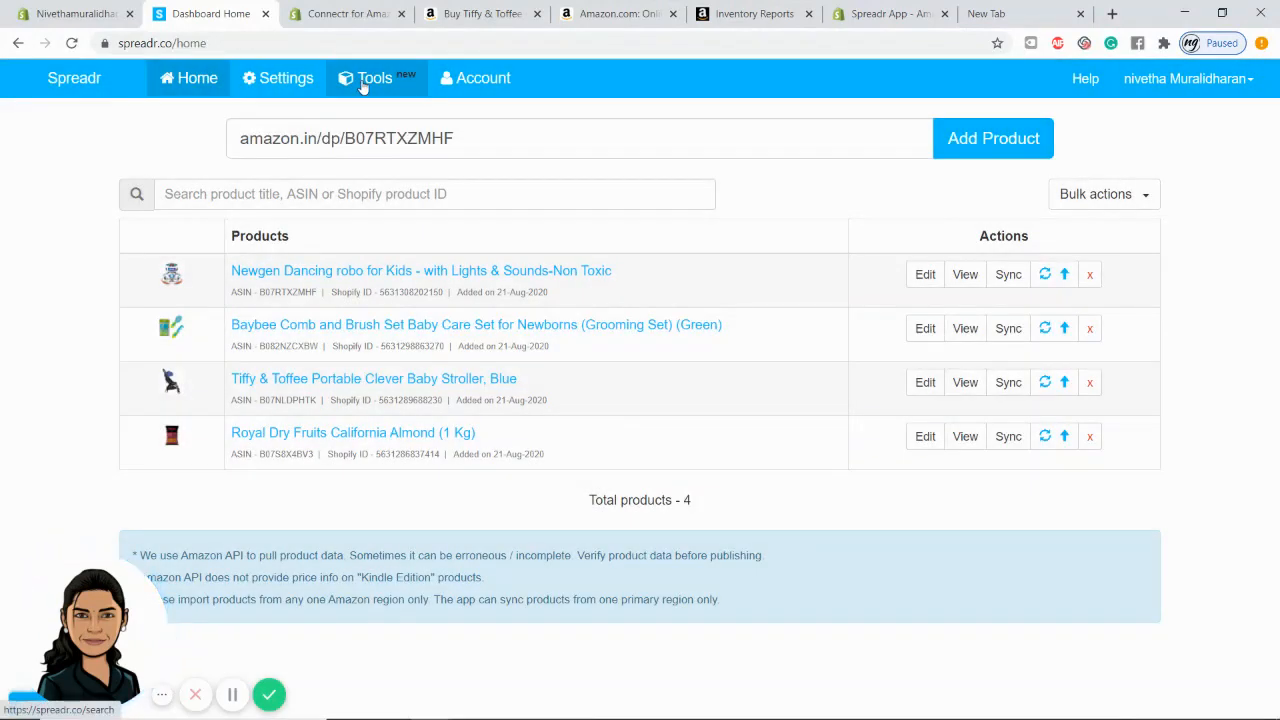
- Review Spreadr's Bulk Import page for credits and ASIN list upload, and return to the home product list after rechecking the workbook links
click(363, 87)
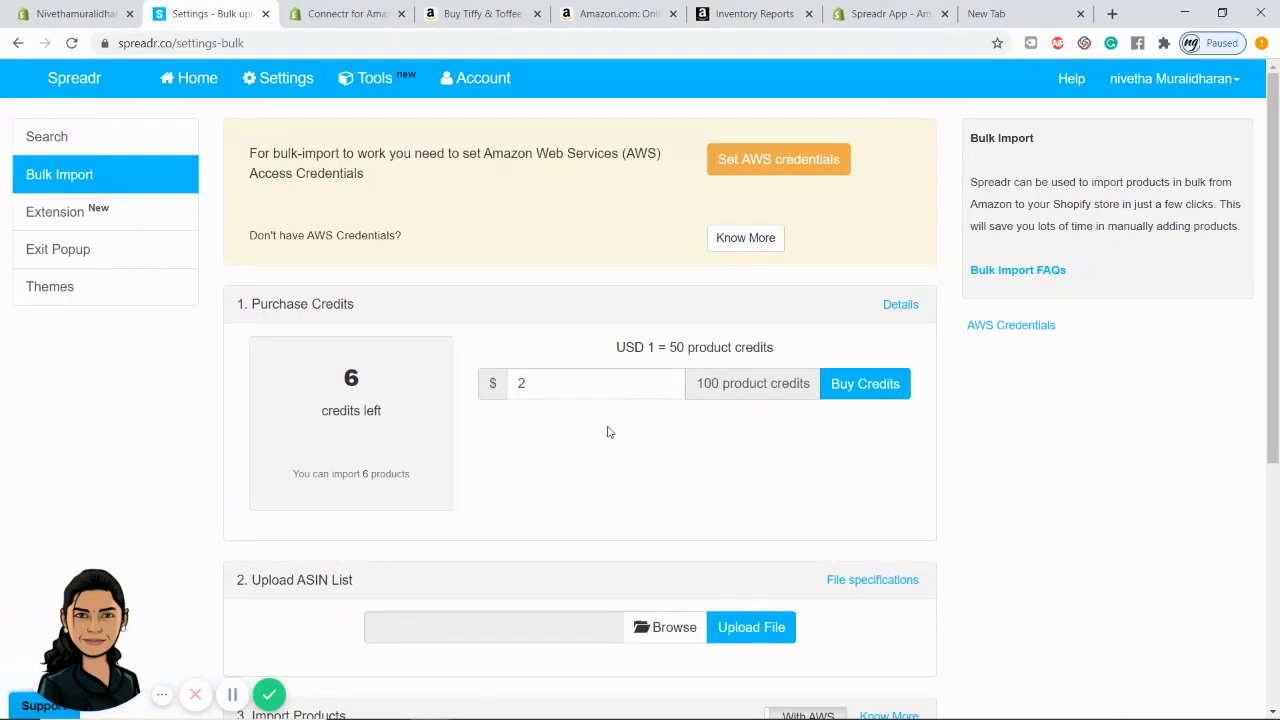
click(174, 90)
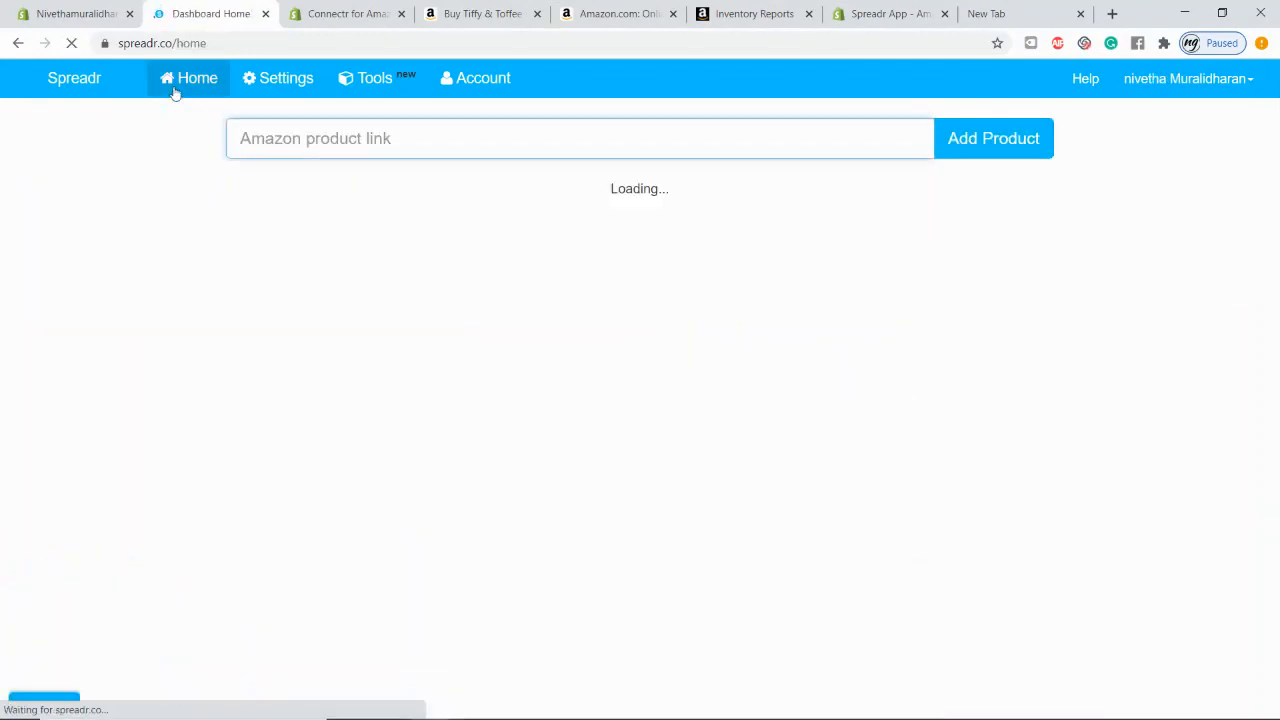
key(alt+Tab)
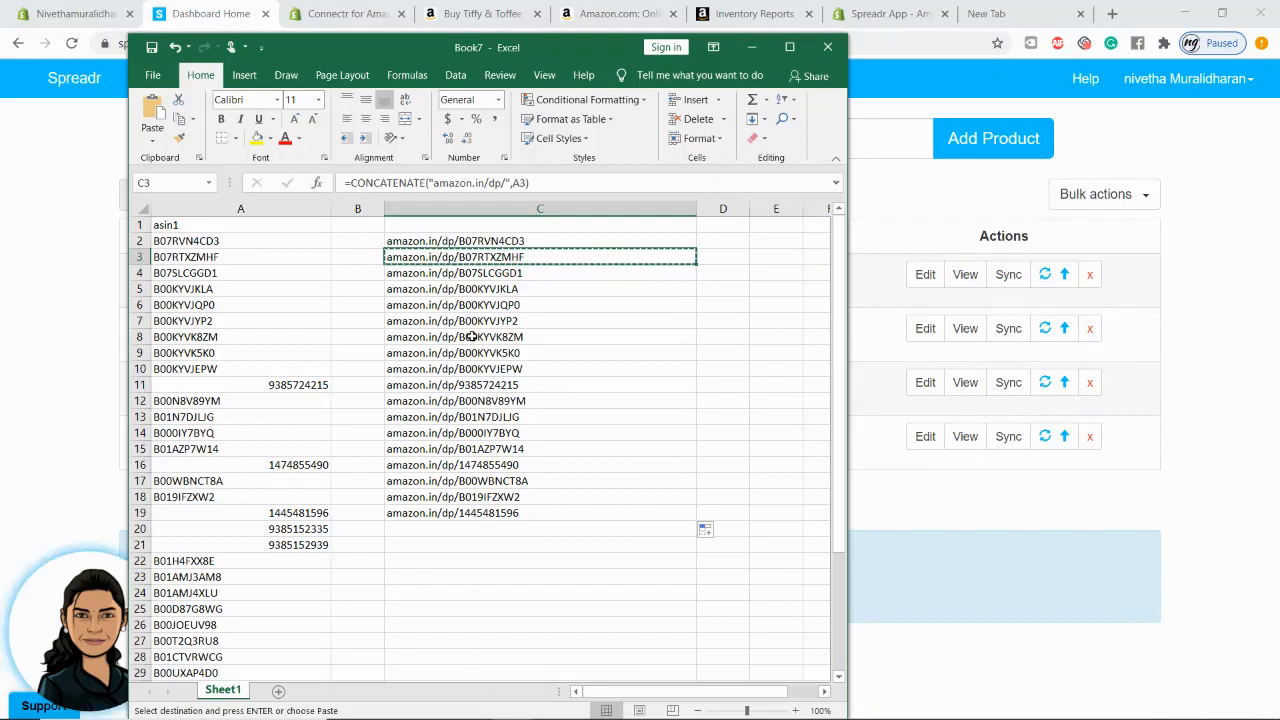
key(alt+Tab)
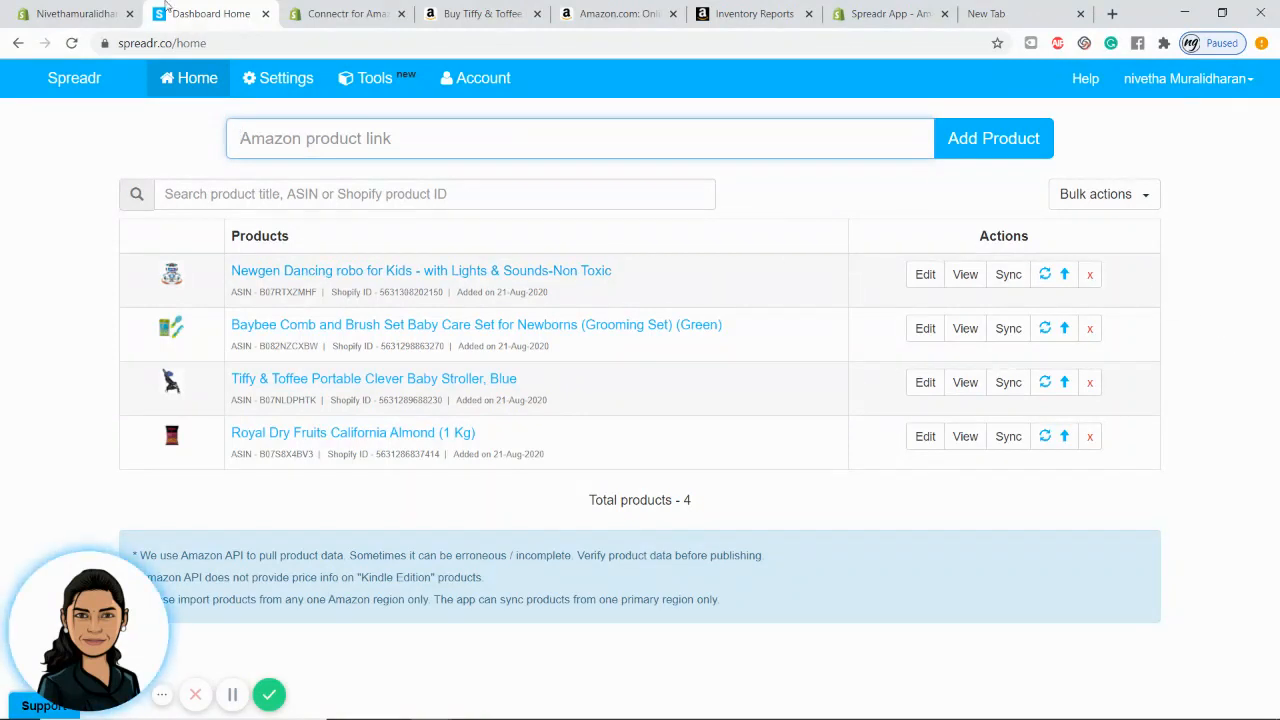
- Switch to the Shopify admin and refresh the product list to check for the imported product
click(118, 13)
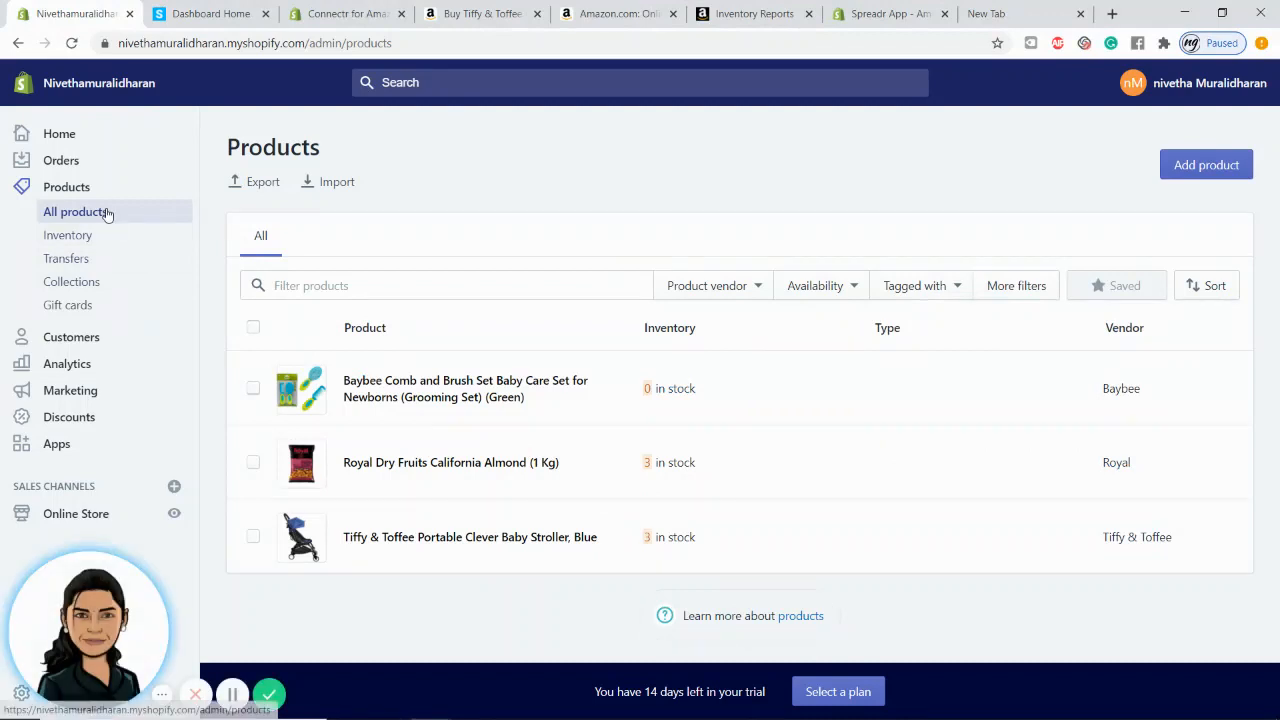
click(73, 45)
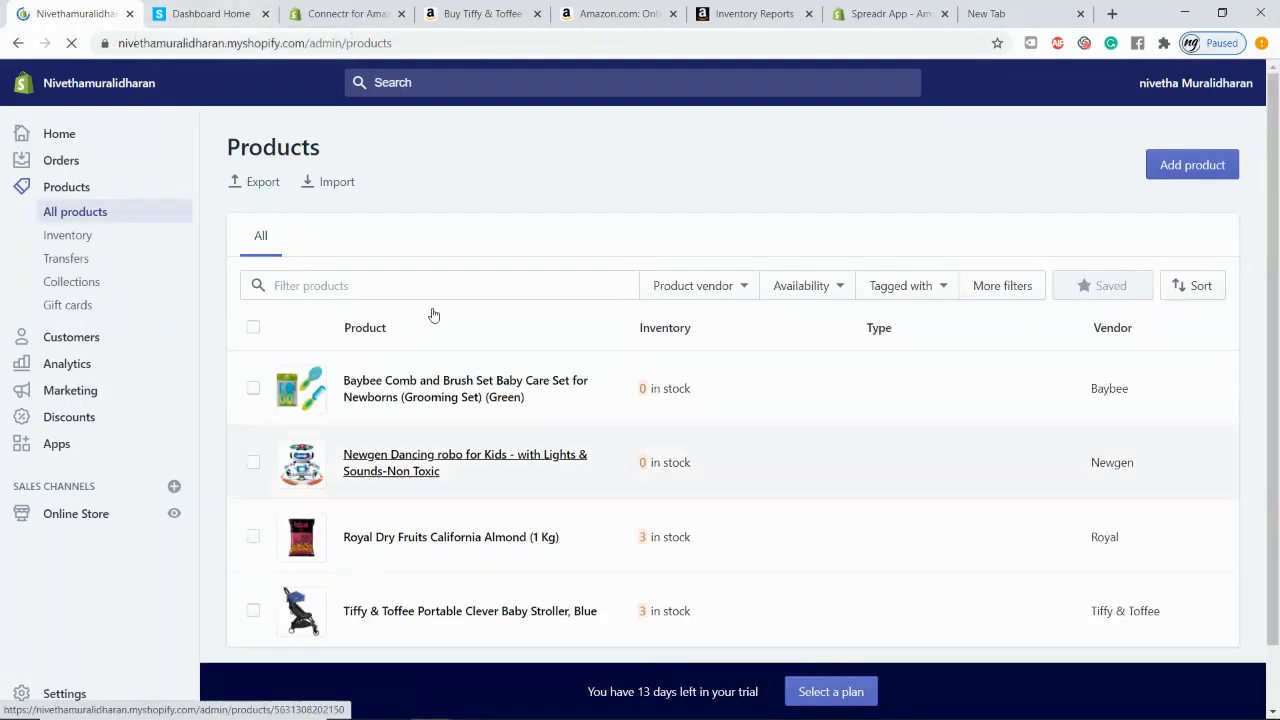
- Delete the Newgen Dancing robo product from the Spreadr product list and confirm the removal
click(200, 13)
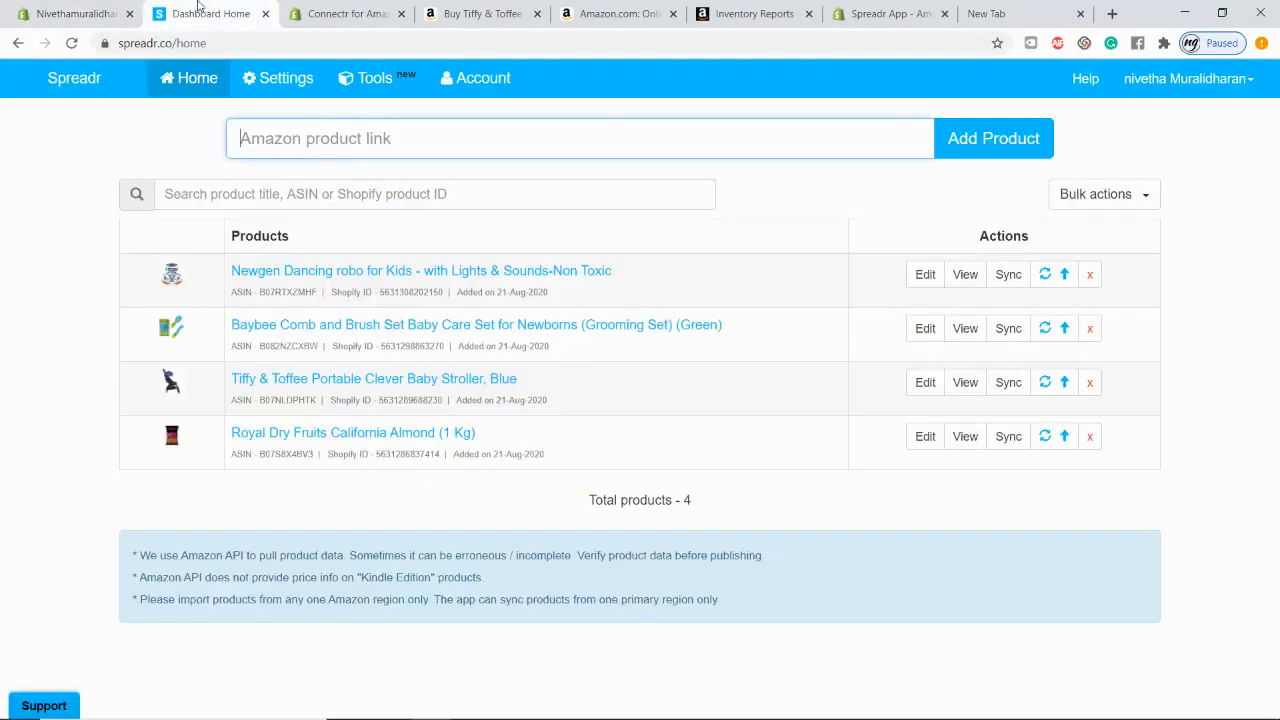
click(1089, 274)
click(626, 258)
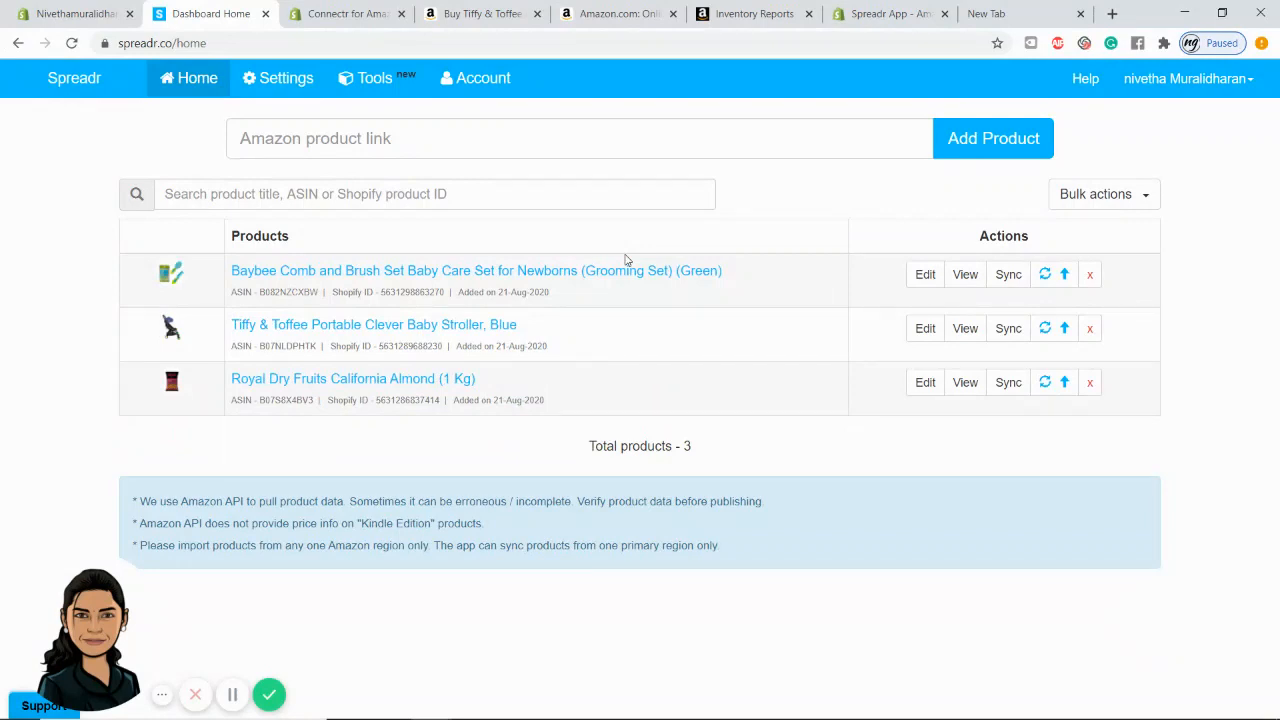
- Delete Spreadr App from the Shopify store's installed apps, giving "Does not meet my needs" as the reason
click(85, 10)
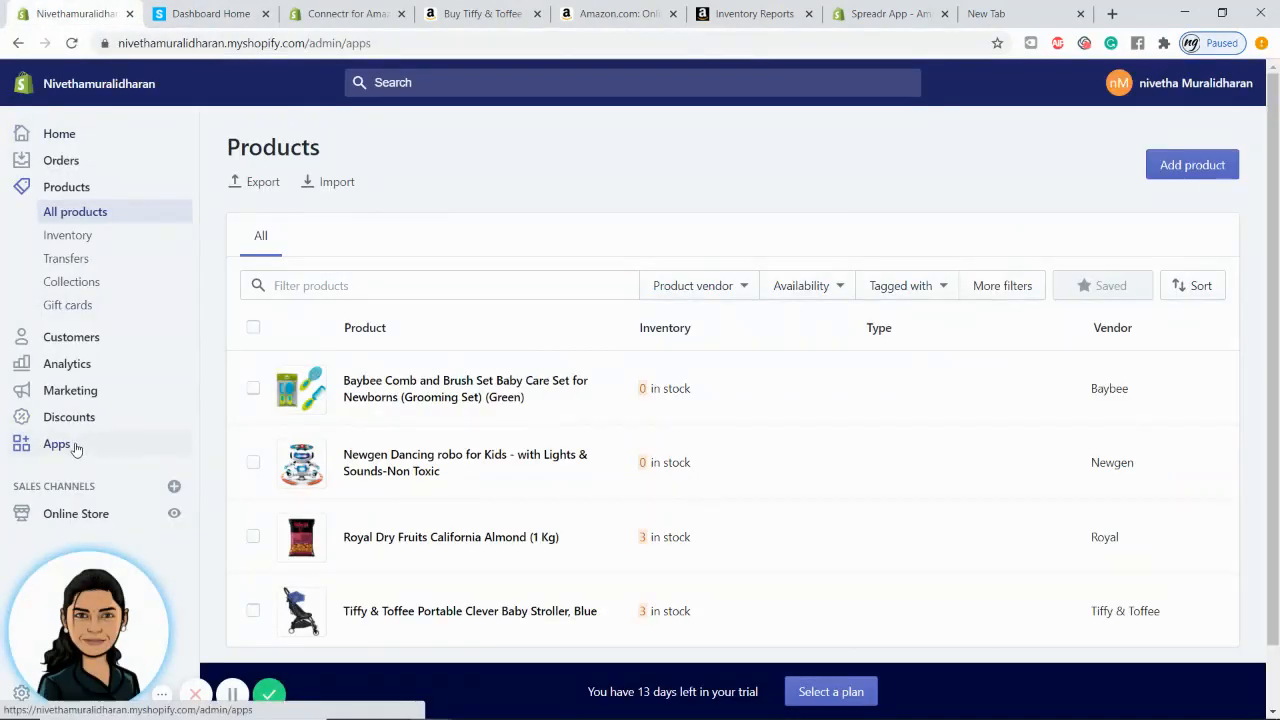
click(76, 446)
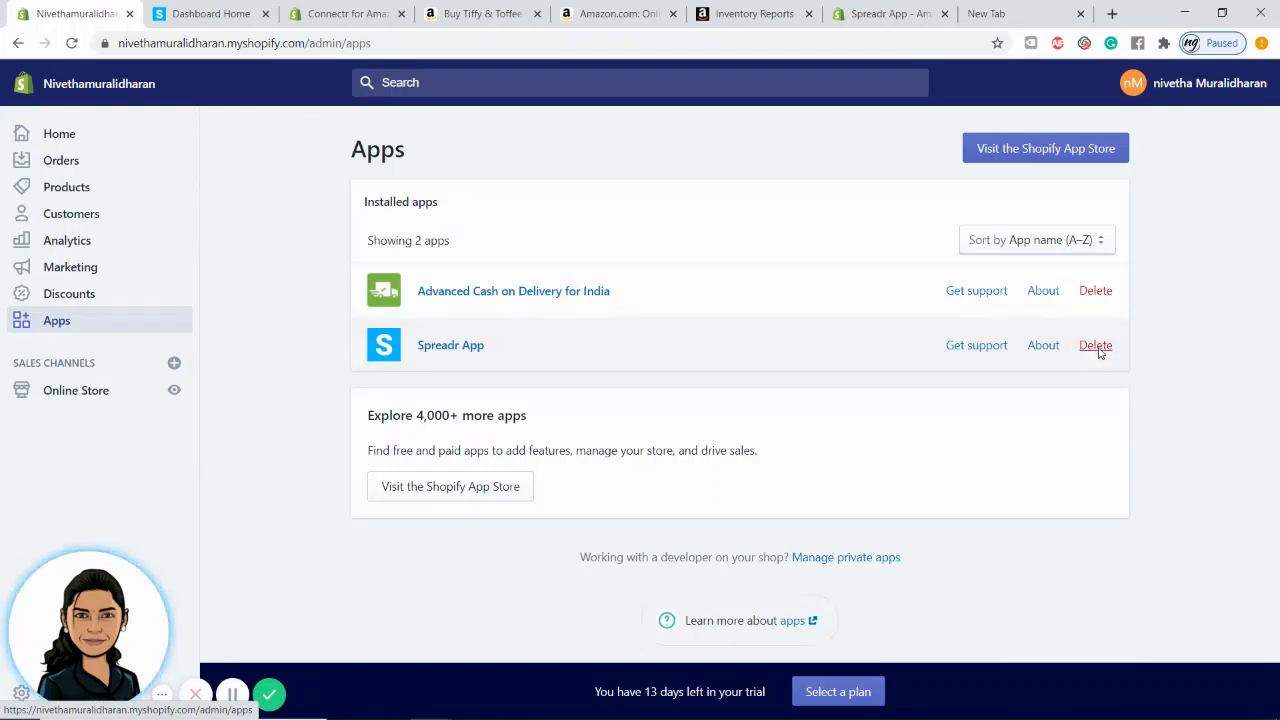
click(1096, 346)
click(855, 450)
click(733, 498)
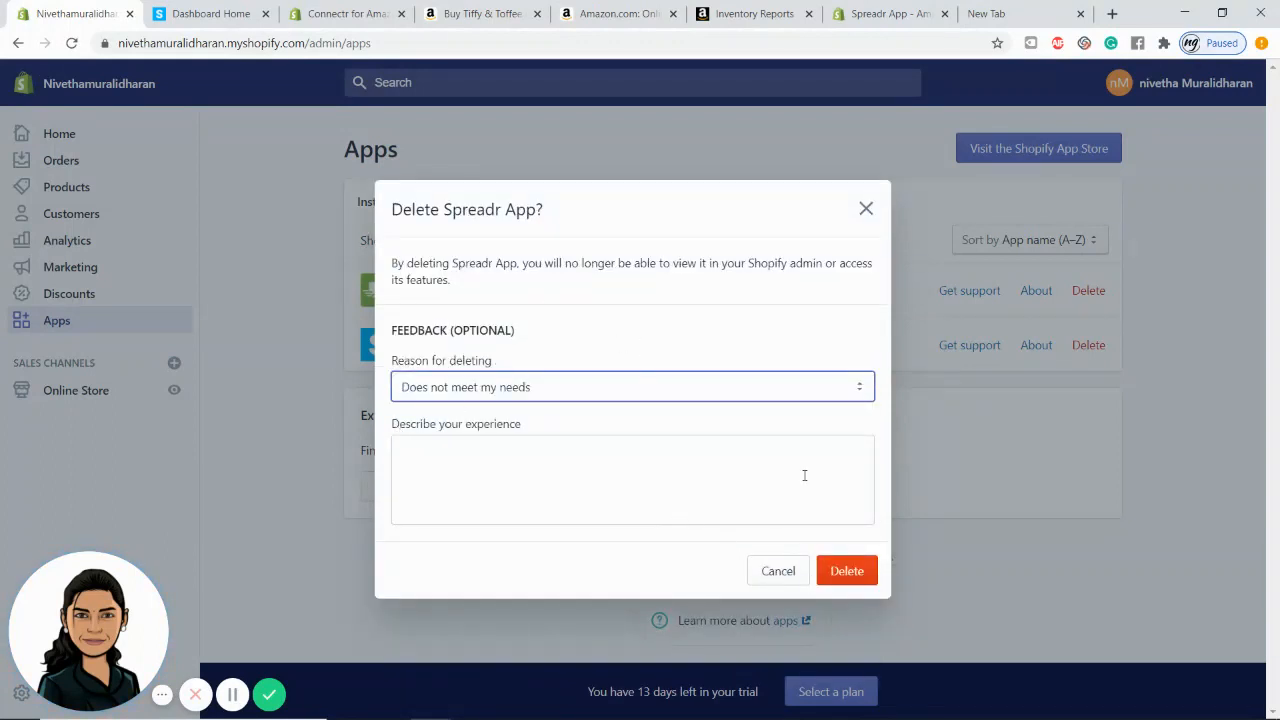
click(847, 571)
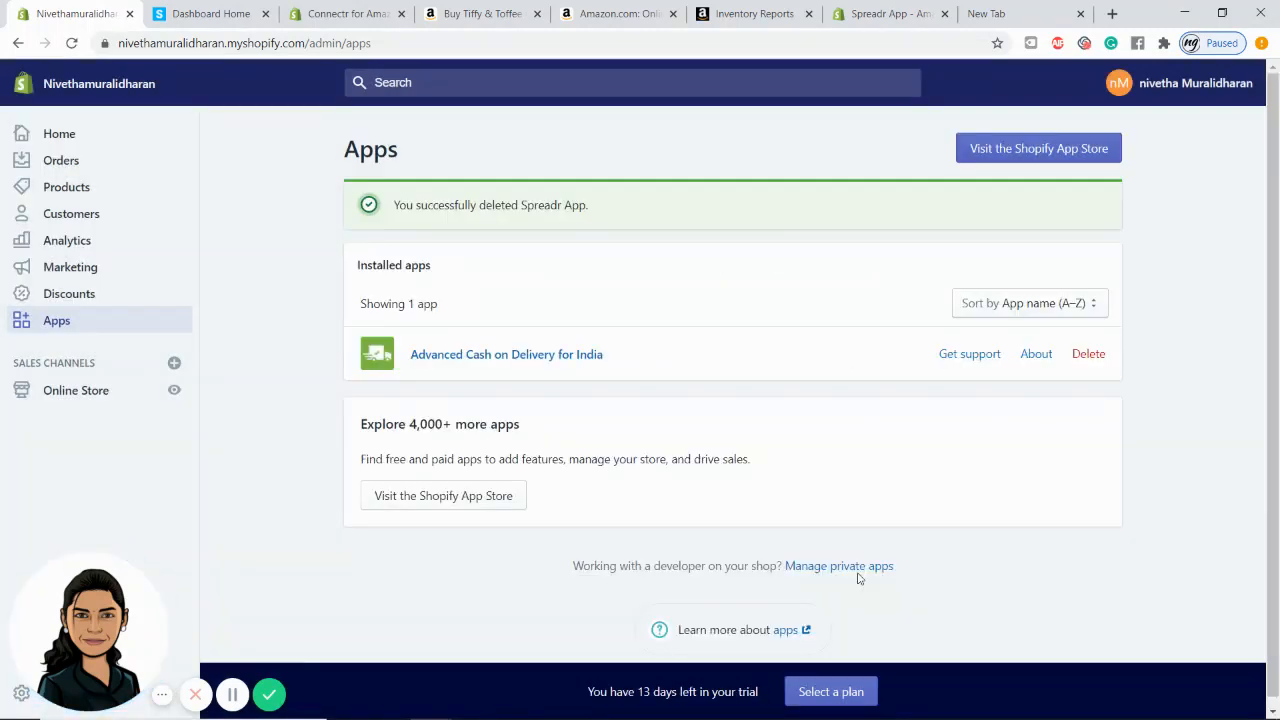
- Check which products remain in the Shopify product list and compare them with Spreadr's dashboard
click(123, 190)
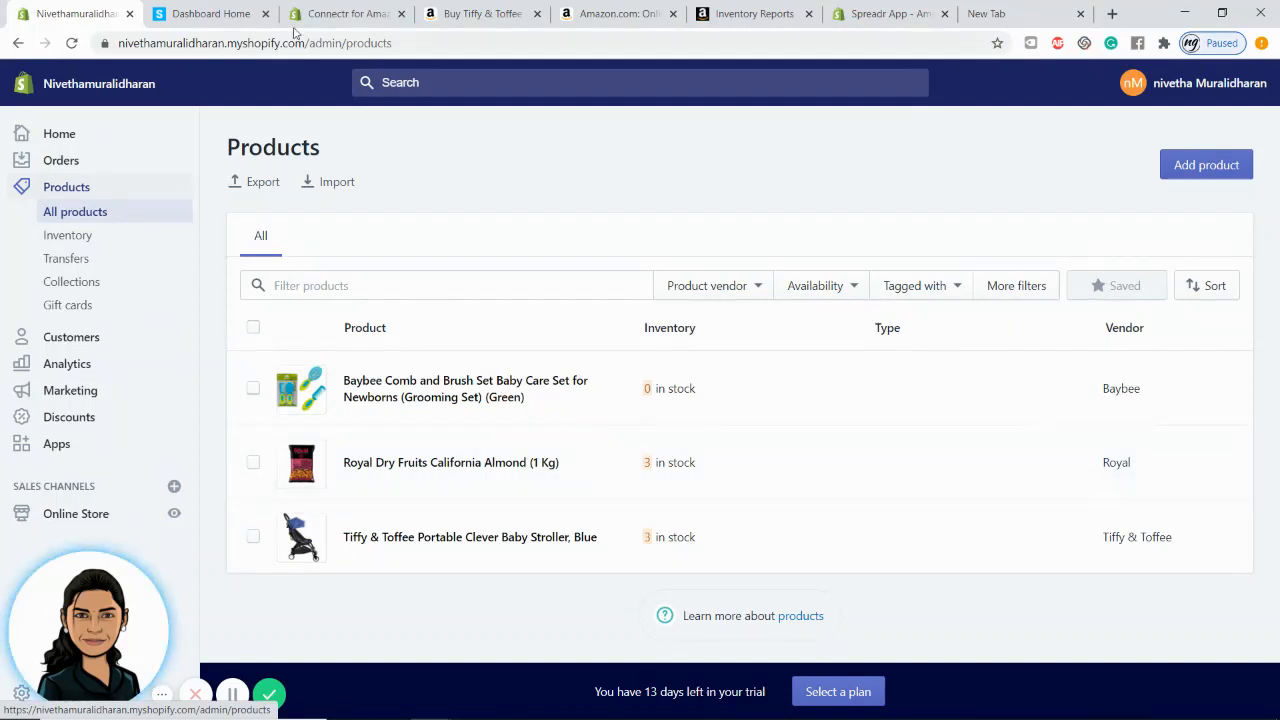
click(250, 14)
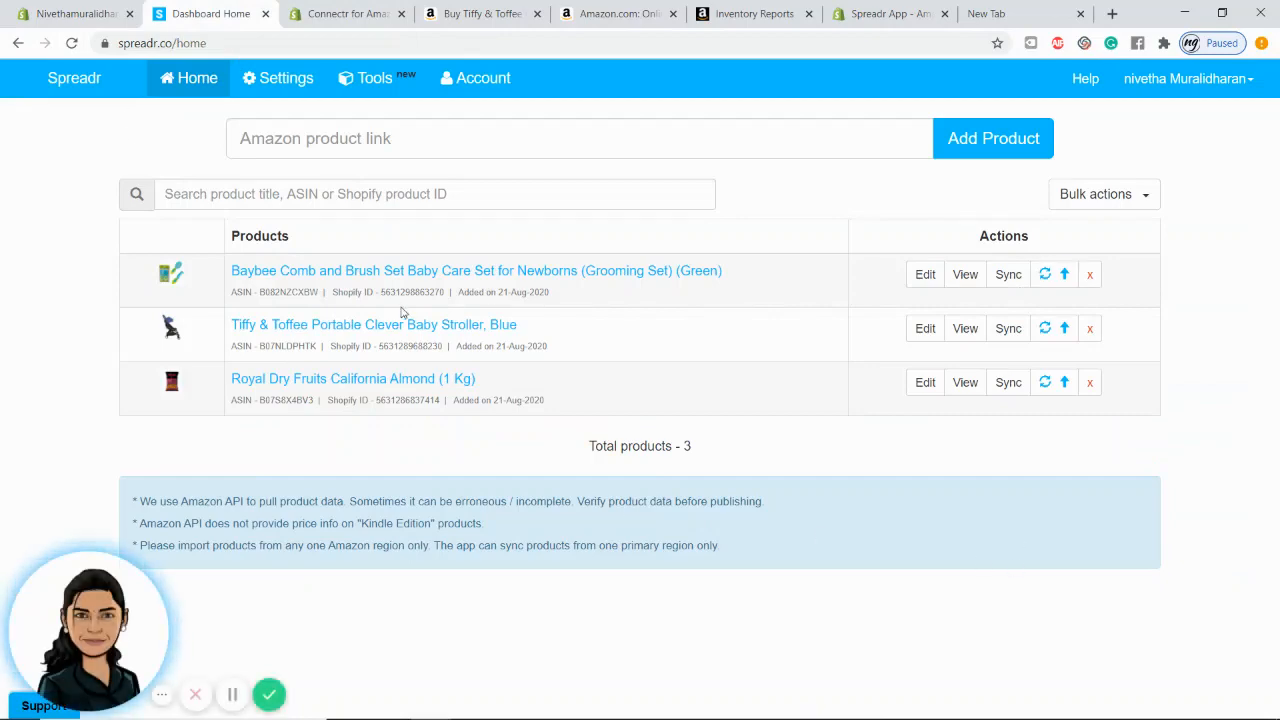
- Close the Spreadr dashboard and review the Connectr for Amazon listing in the Shopify App Store, including its free plan's SKU limit
click(266, 14)
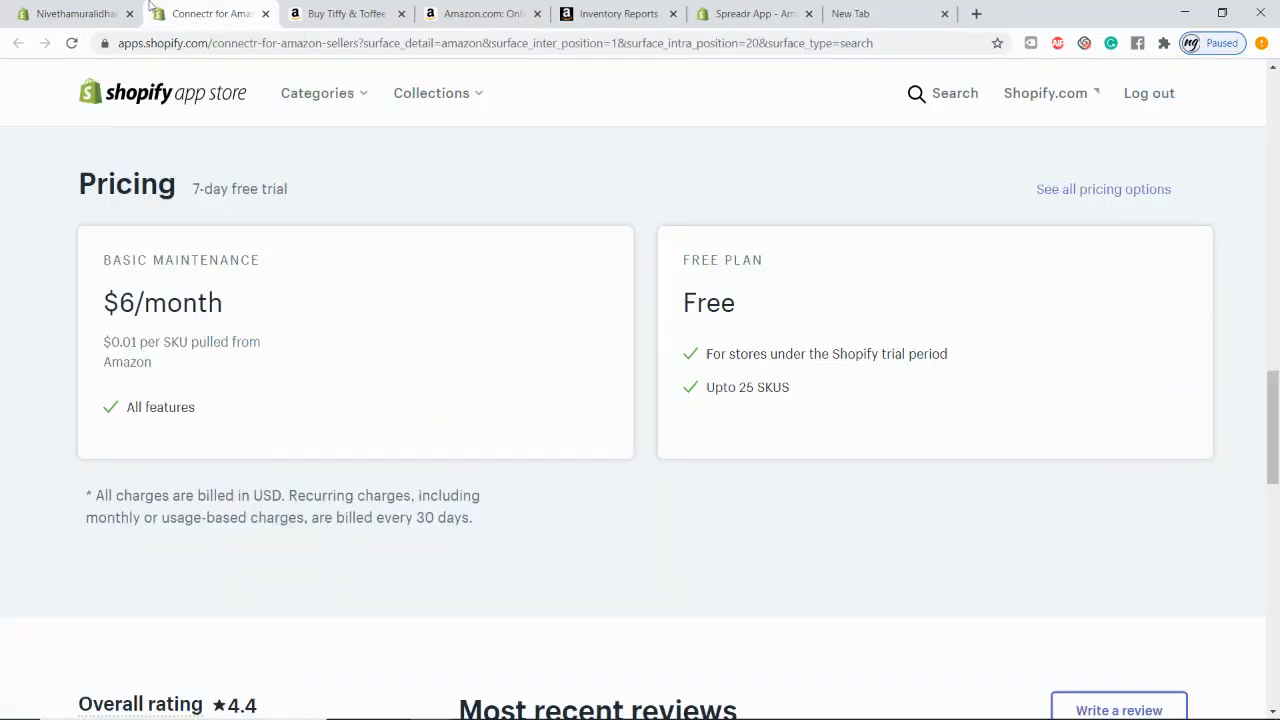
click(80, 14)
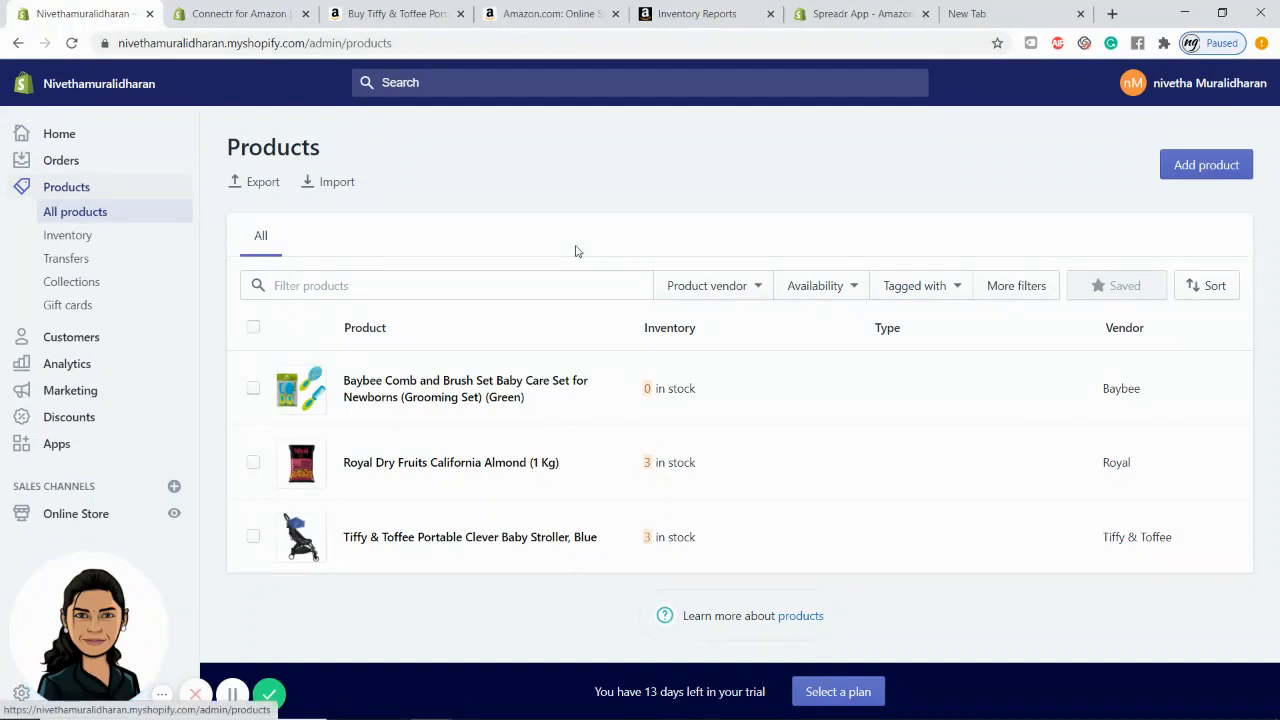
click(235, 12)
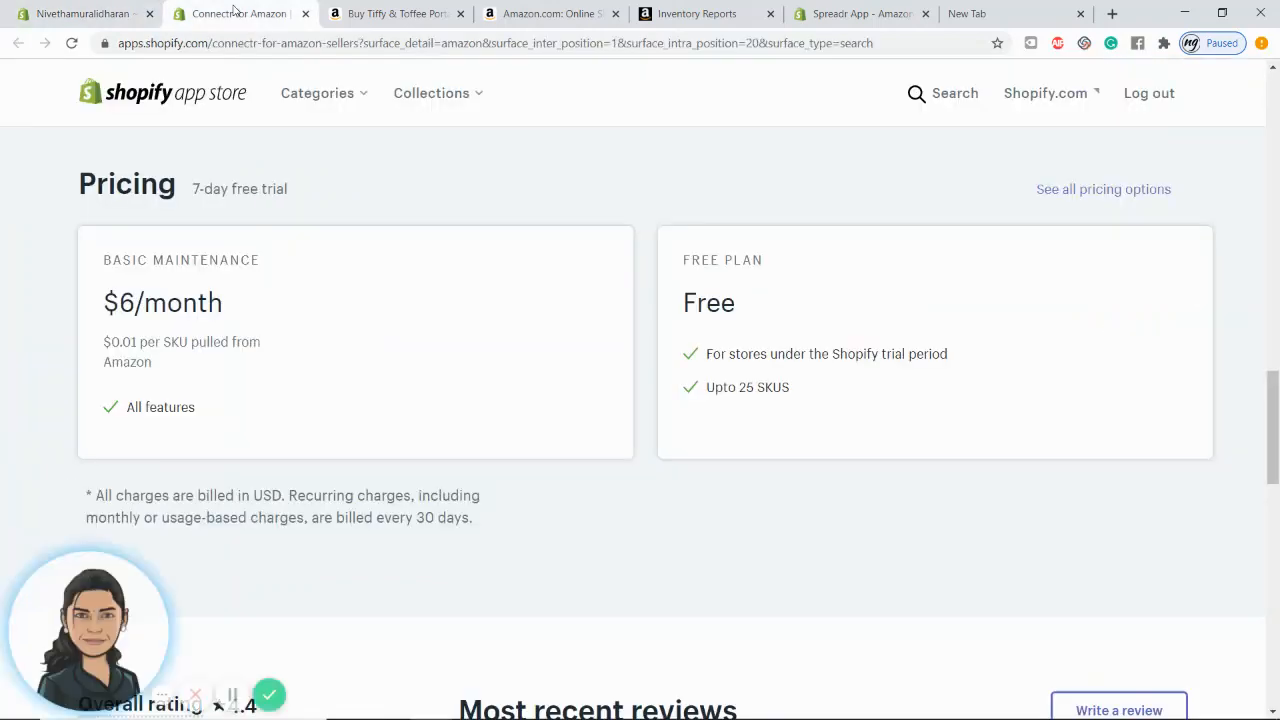
drag(1277, 385, 1277, 118)
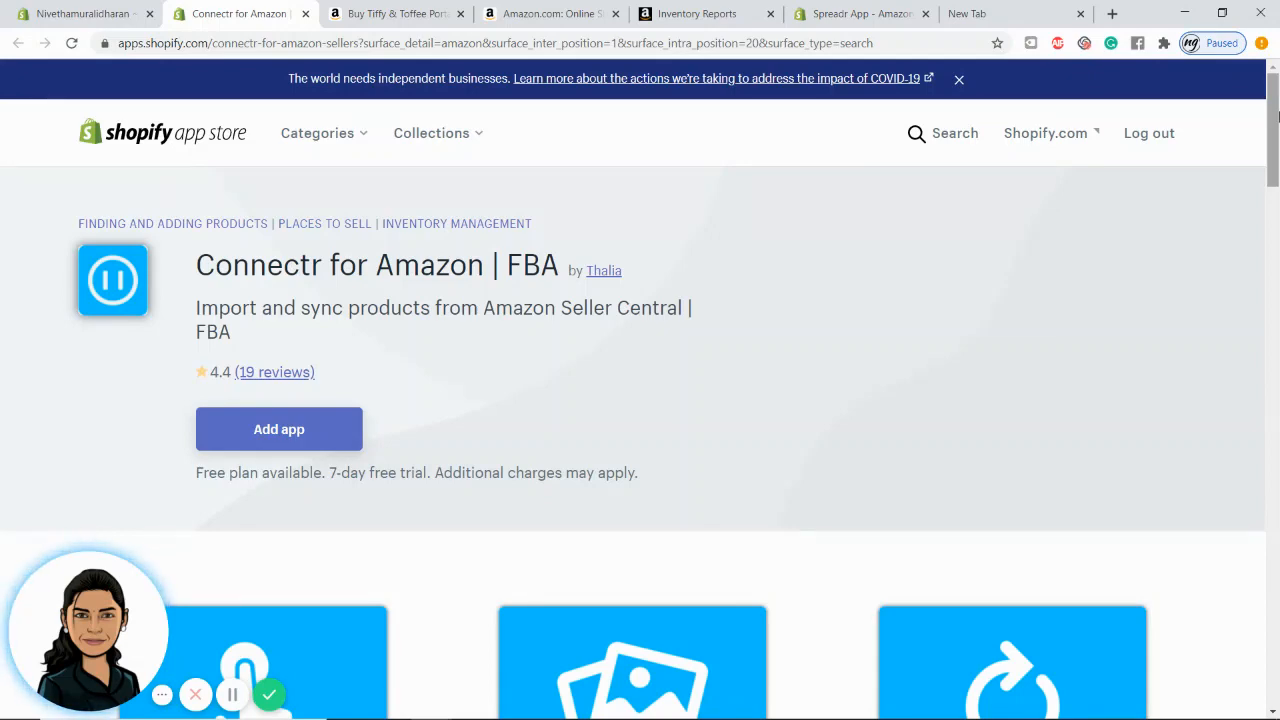
drag(1273, 117, 1263, 418)
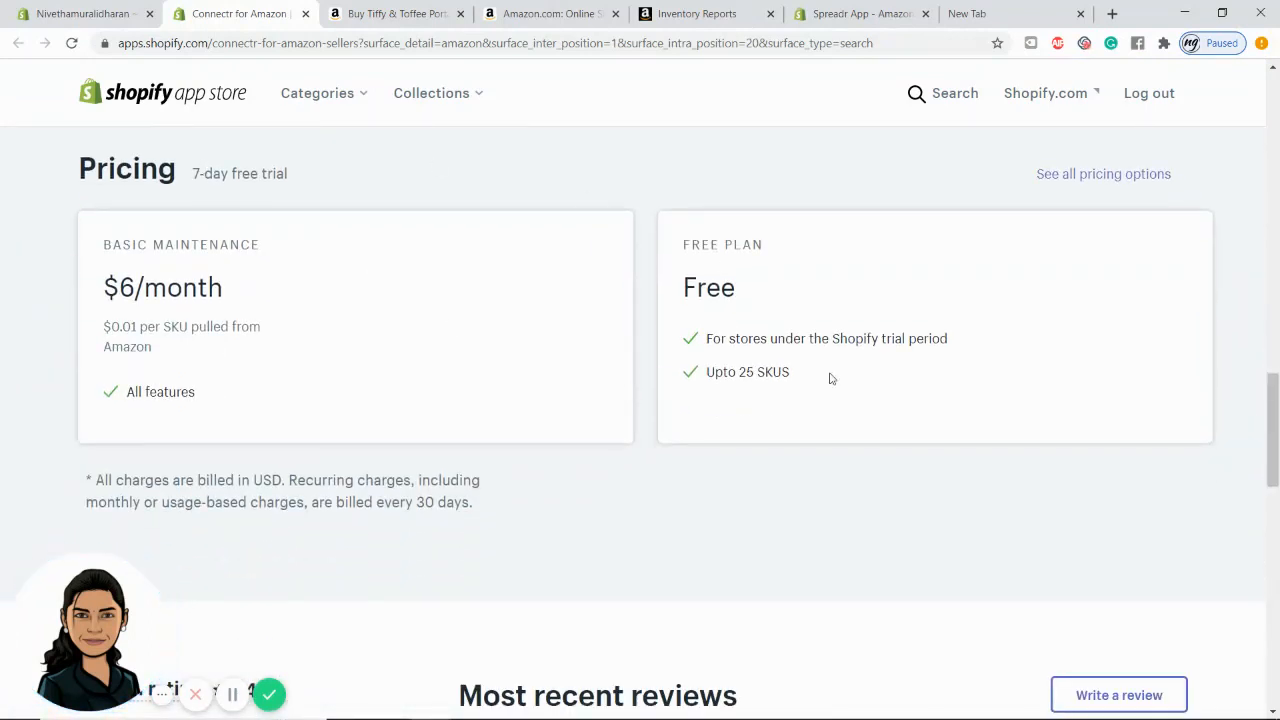
drag(790, 372, 736, 372)
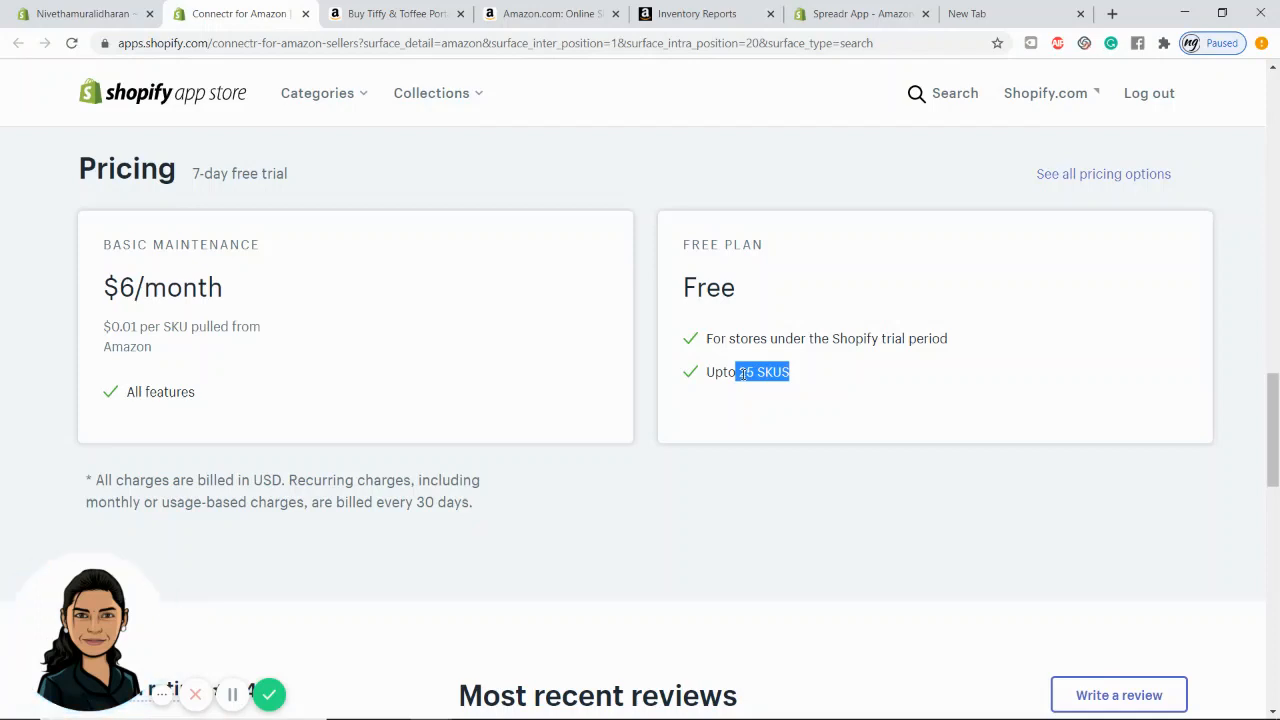
- In the Shopify admin, select all products and export the current page as CSV for Excel, Numbers, or other spreadsheet programs
click(75, 5)
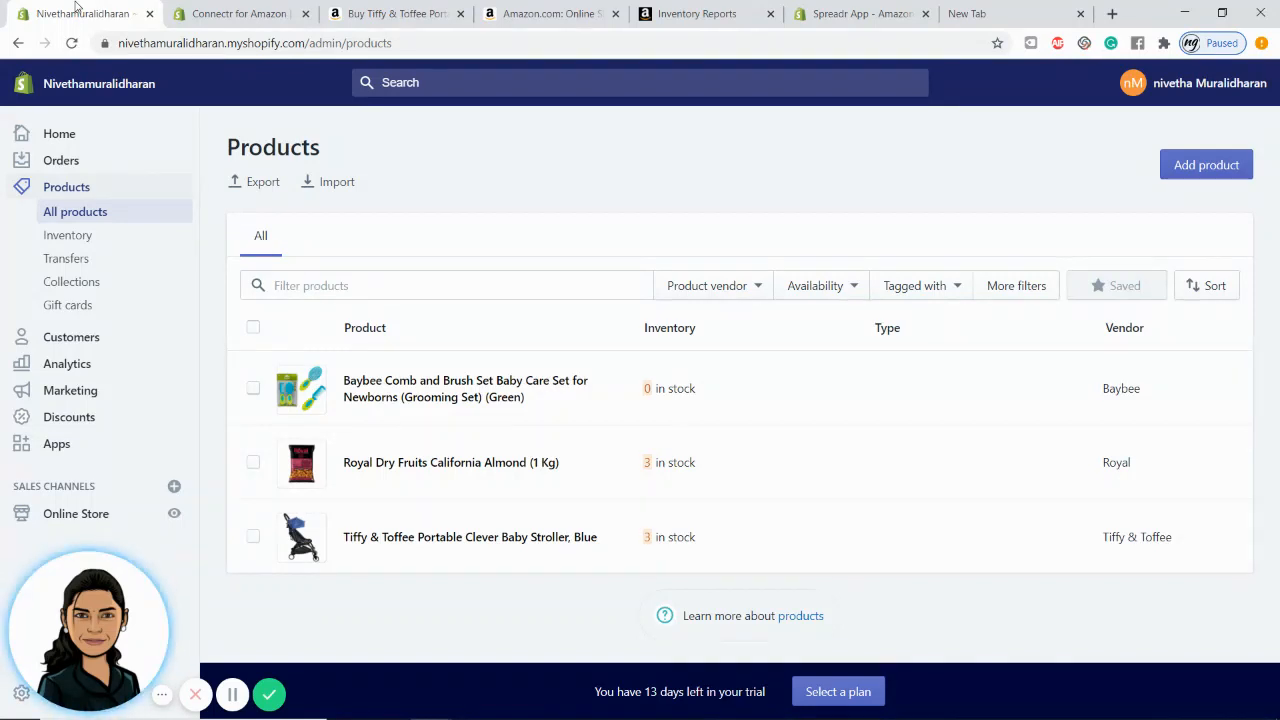
click(253, 328)
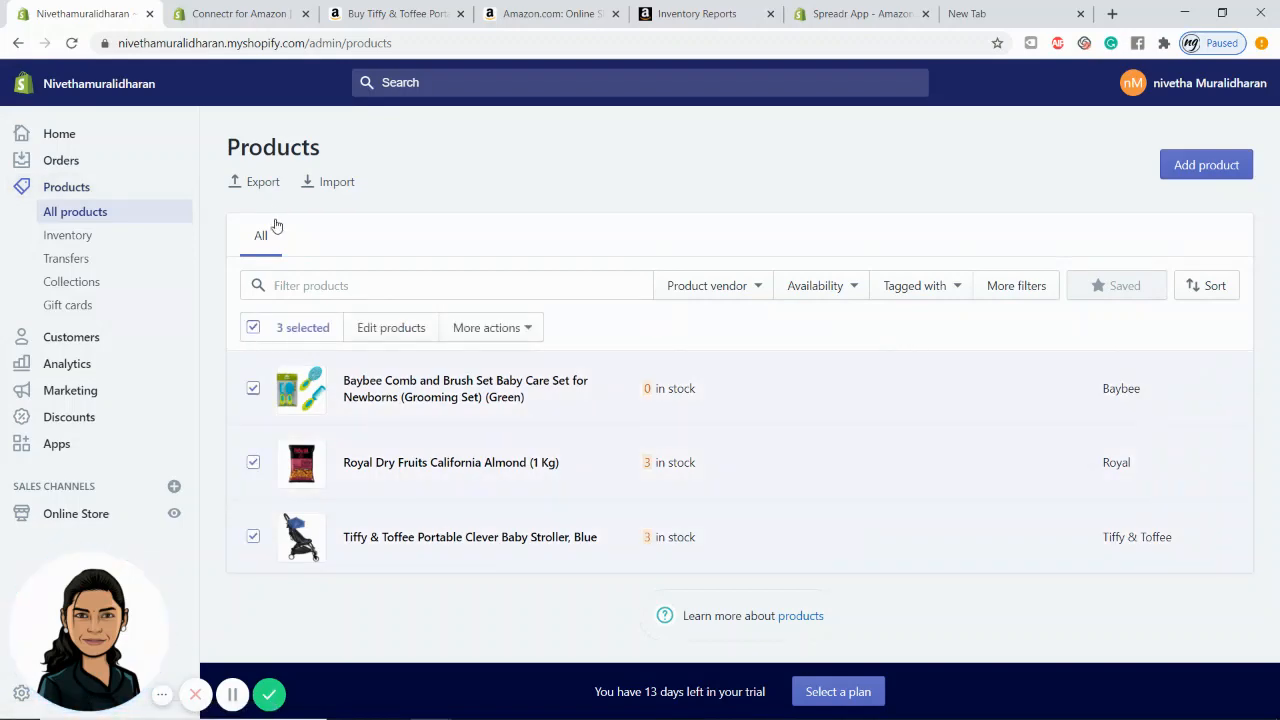
click(262, 185)
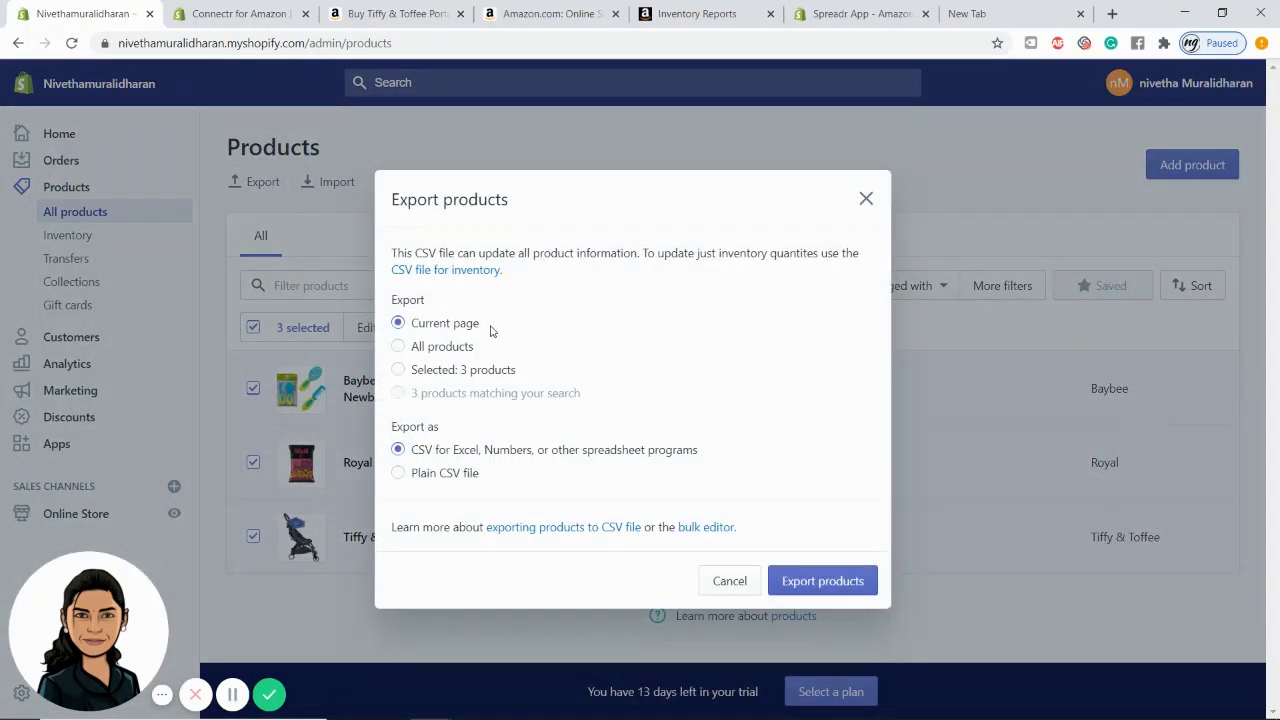
click(821, 578)
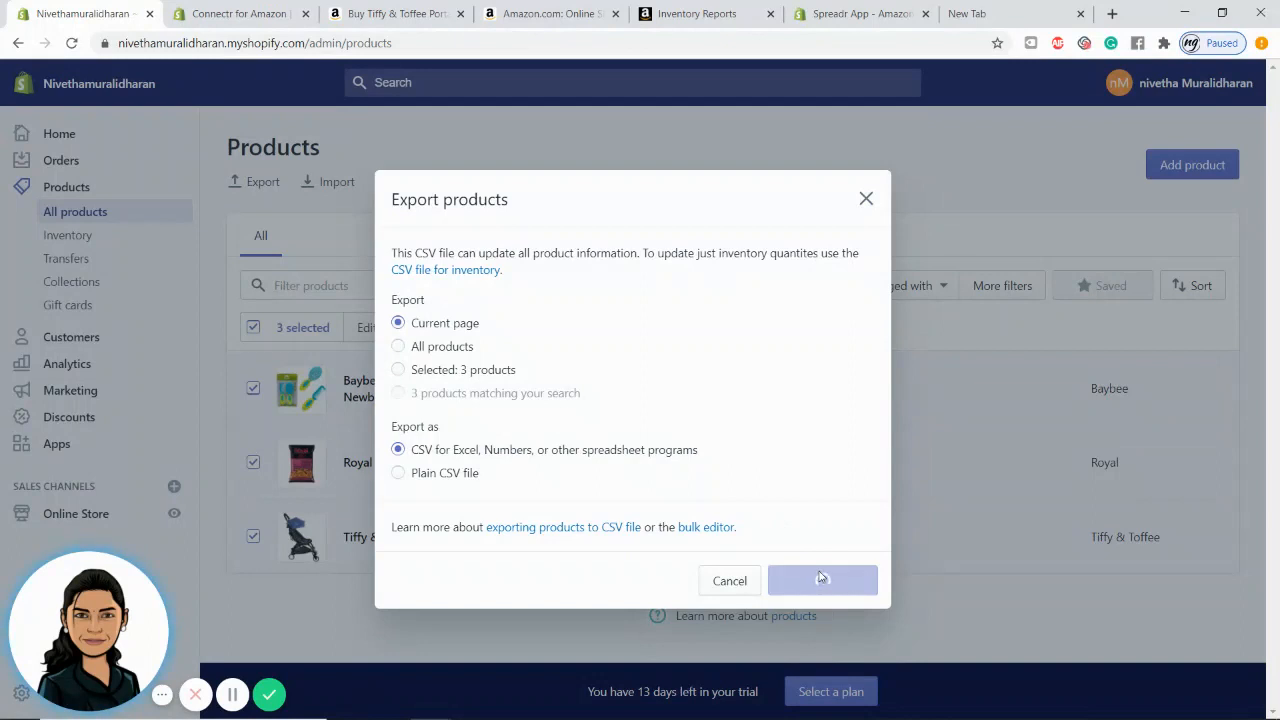